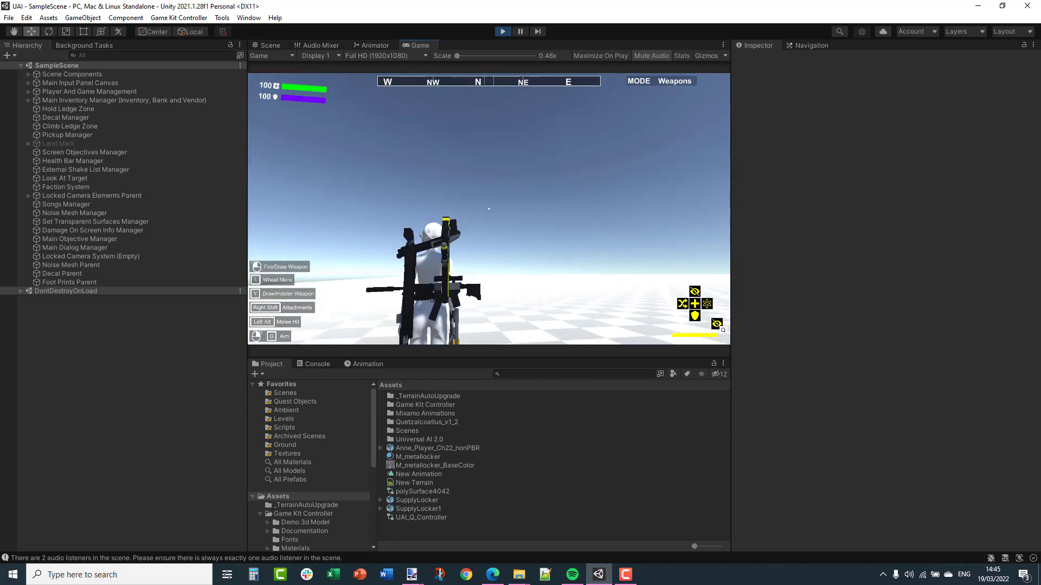
Stop the running play test and return to editing SampleScene with nothing selected
key(Escape)
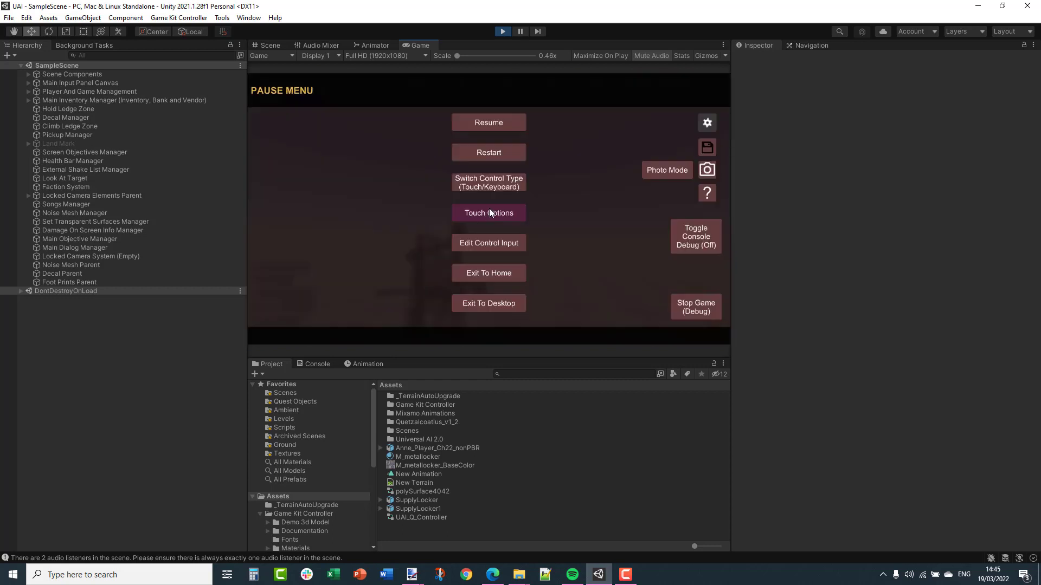
click(502, 31)
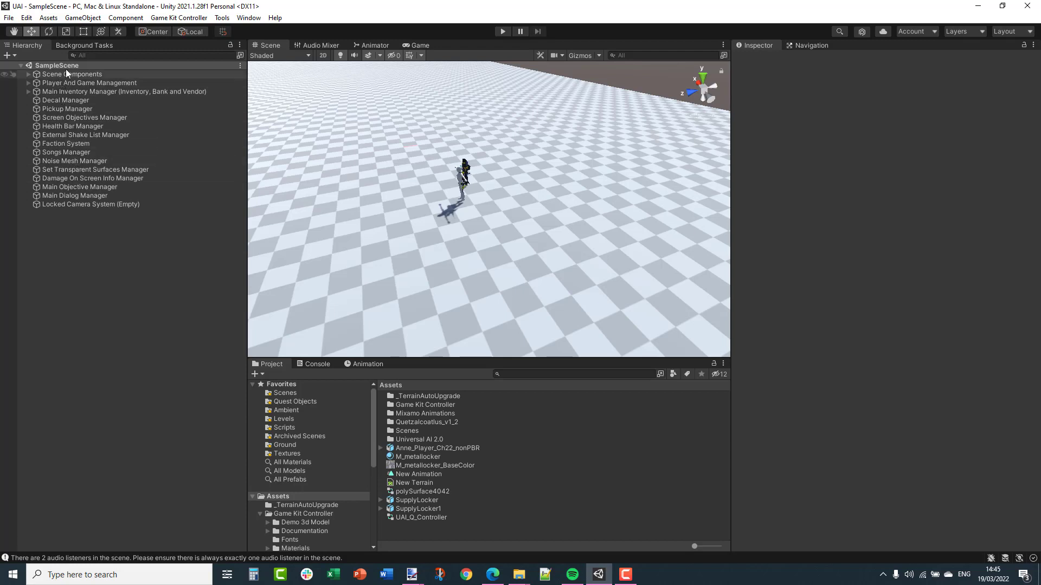
click(67, 74)
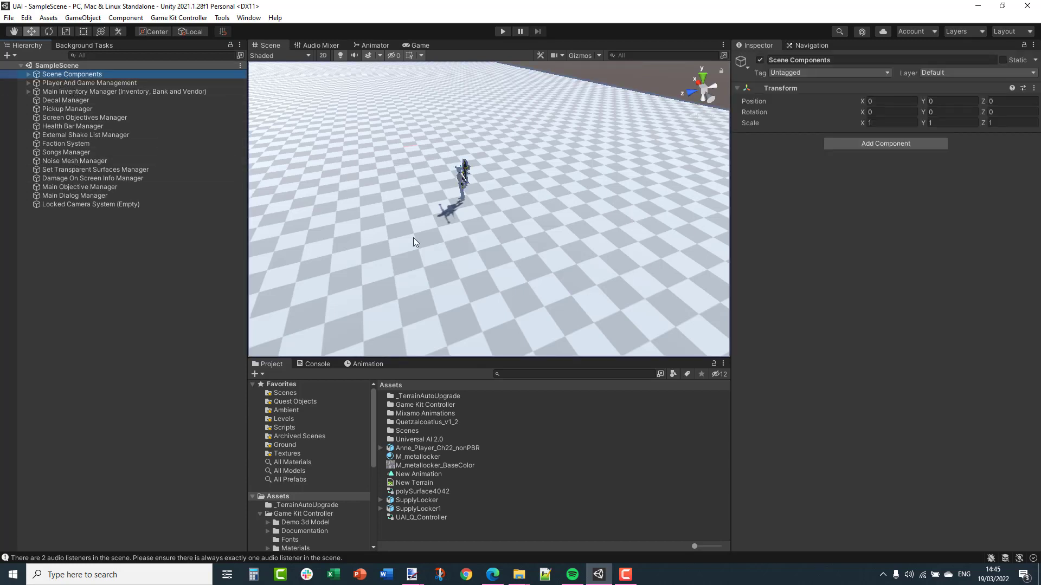
click(97, 333)
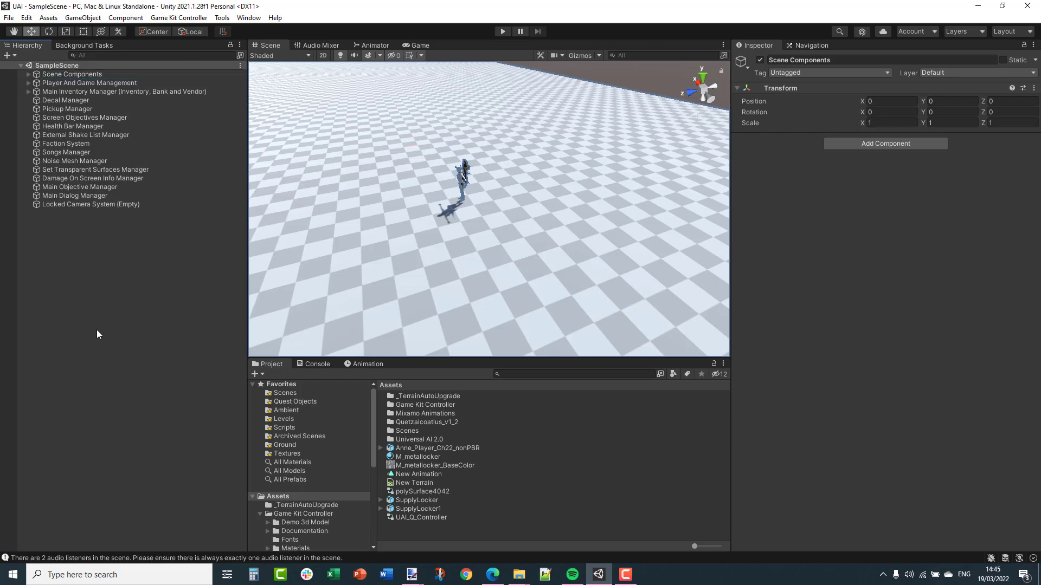
Start a new Game Kit Controller character of type Enemy, using Anne_Player_Ch22_nonPBR as its FBX model
click(172, 19)
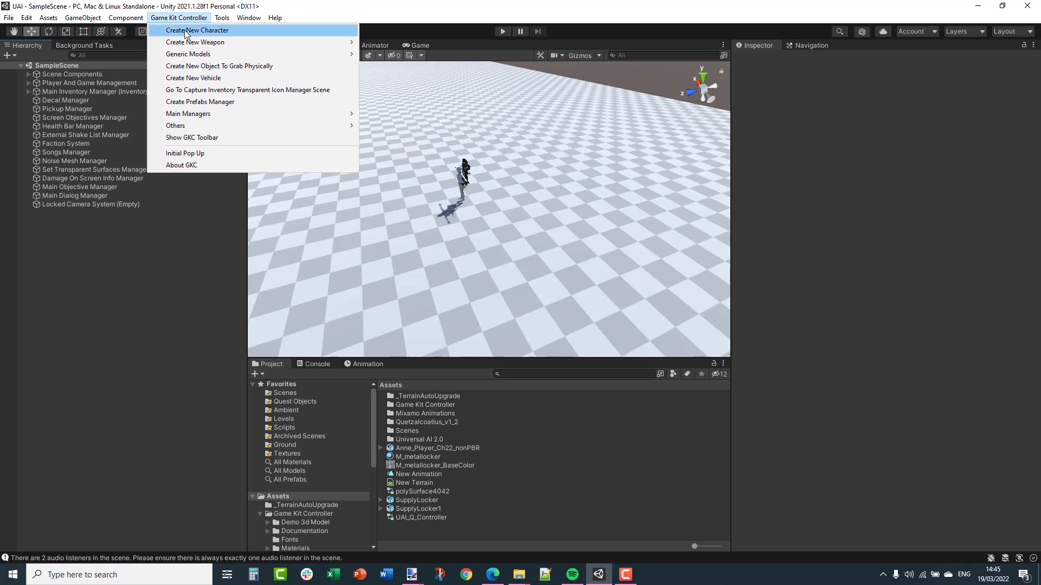
click(186, 30)
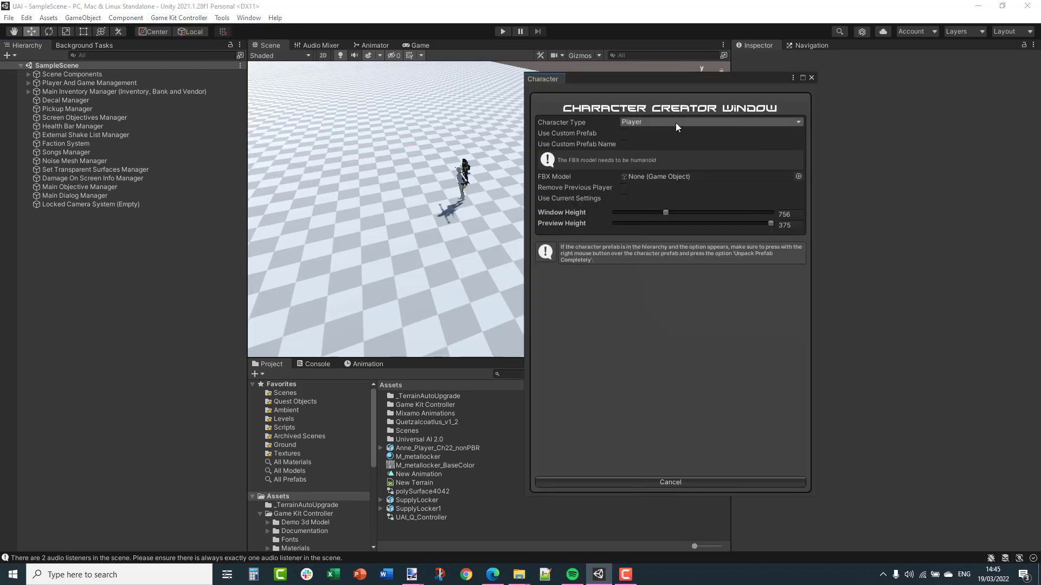
click(635, 123)
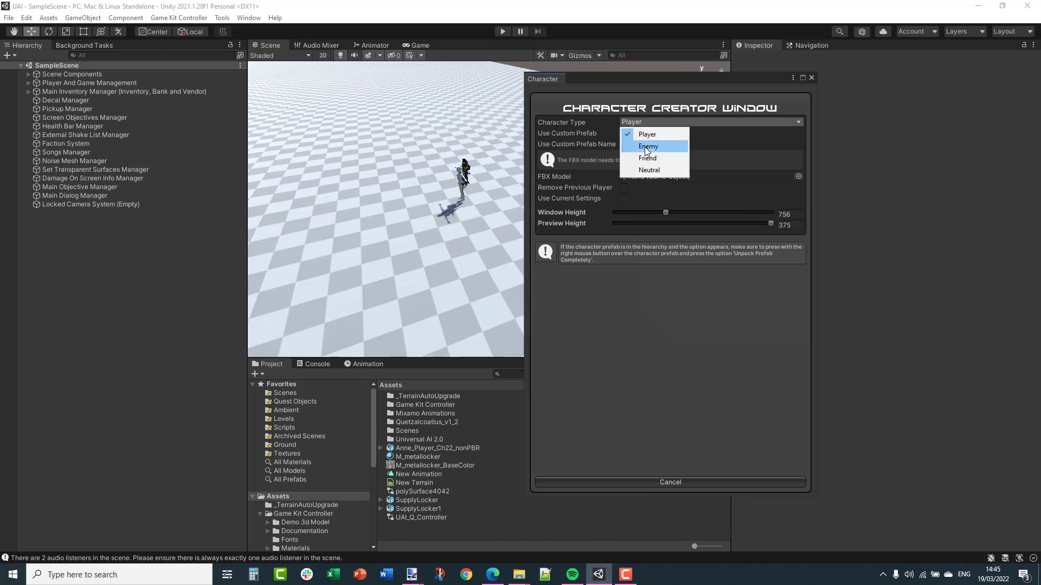
click(645, 146)
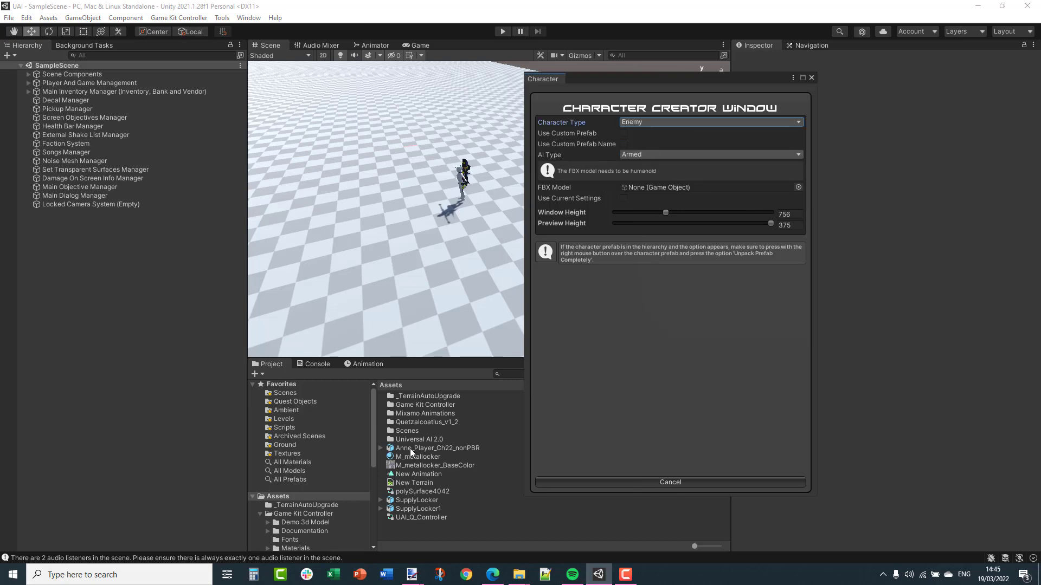
drag(411, 447, 676, 187)
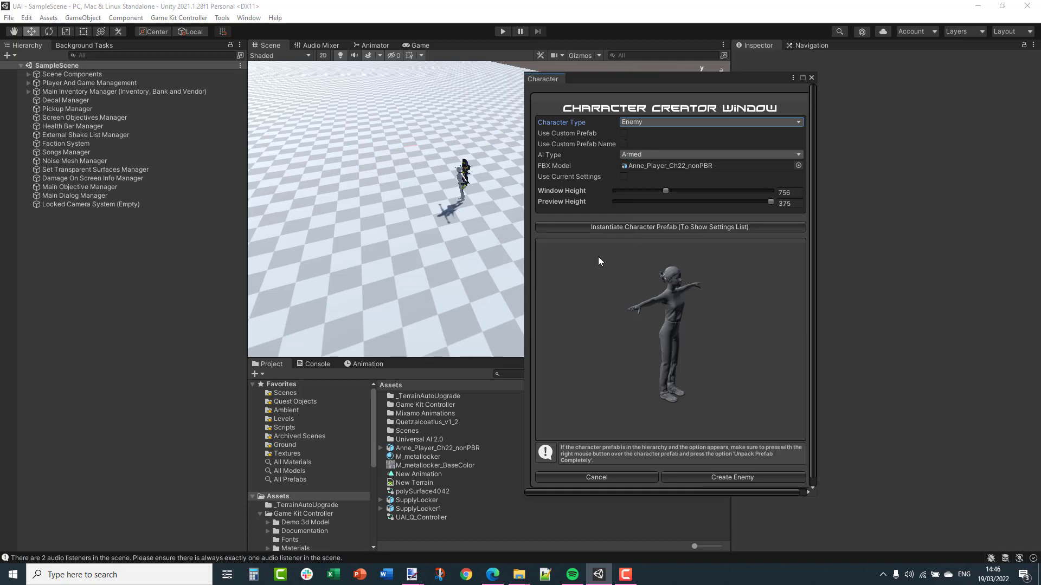
Set the new enemy's AI Type to Combat and create it in the scene
click(674, 156)
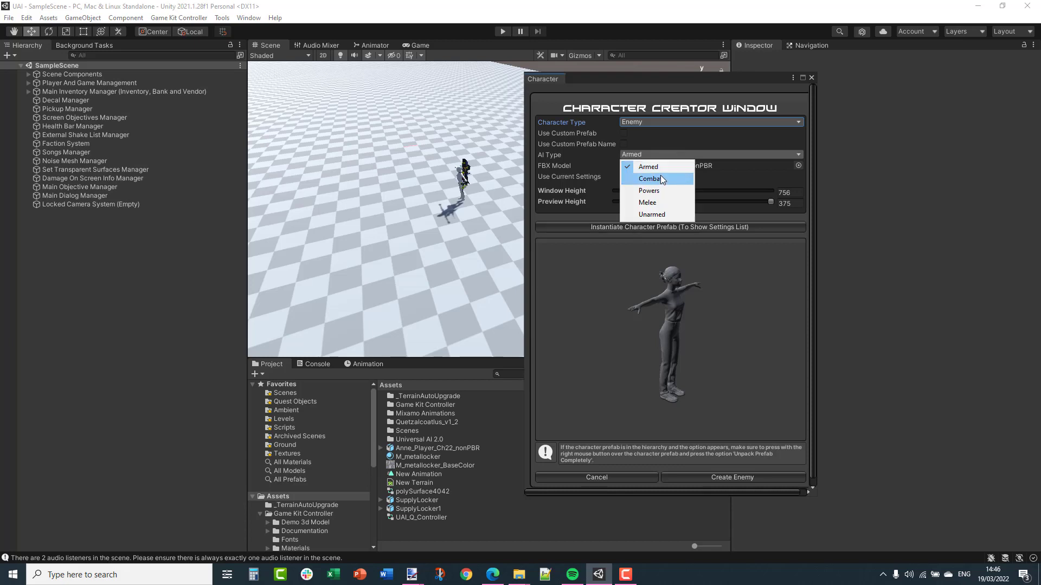
click(662, 179)
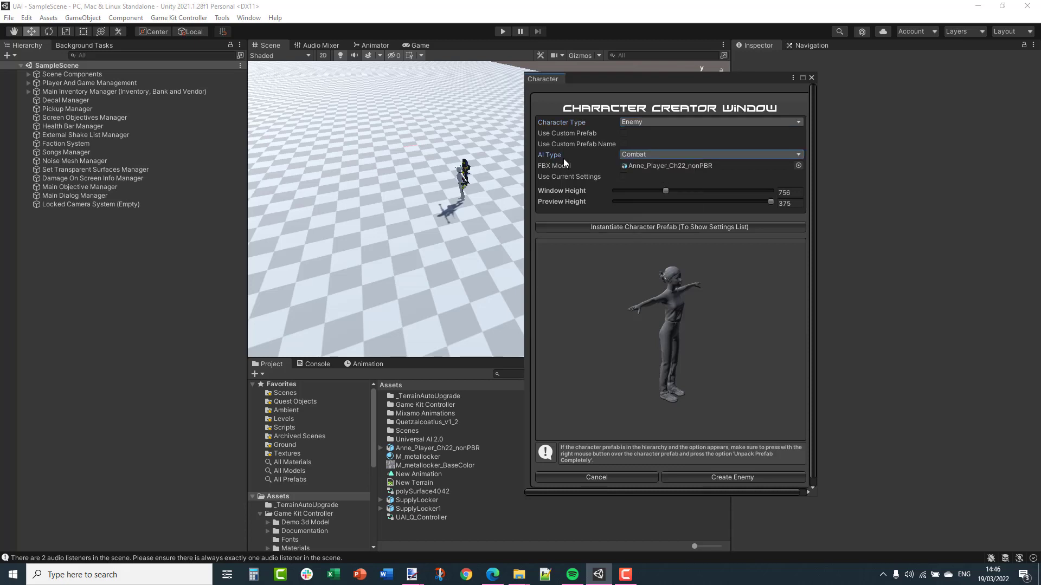
click(684, 479)
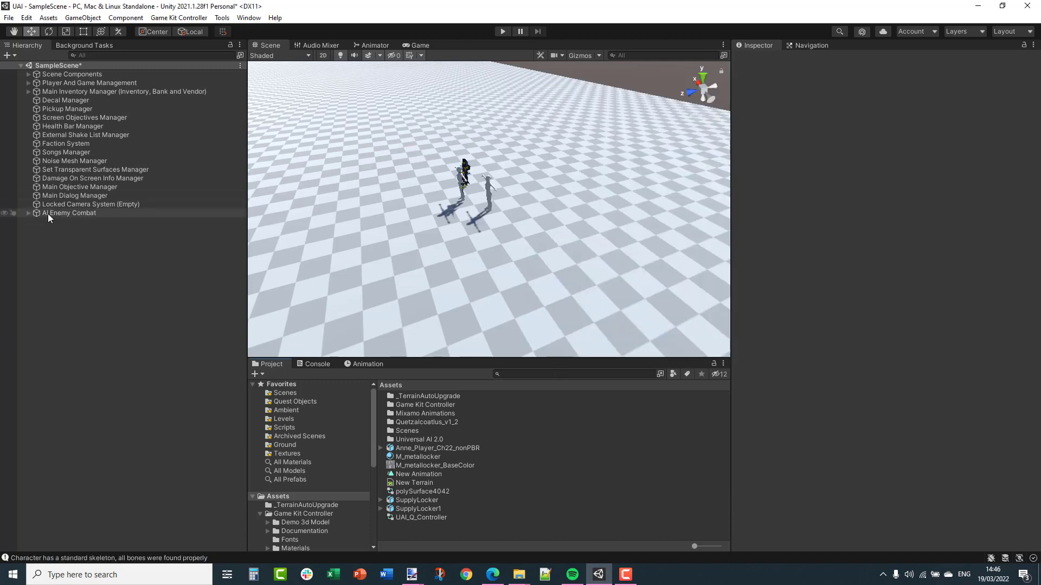
Set the AI Enemy Combat object's position to 0, 0, 0 and expand its child objects in the hierarchy
click(50, 213)
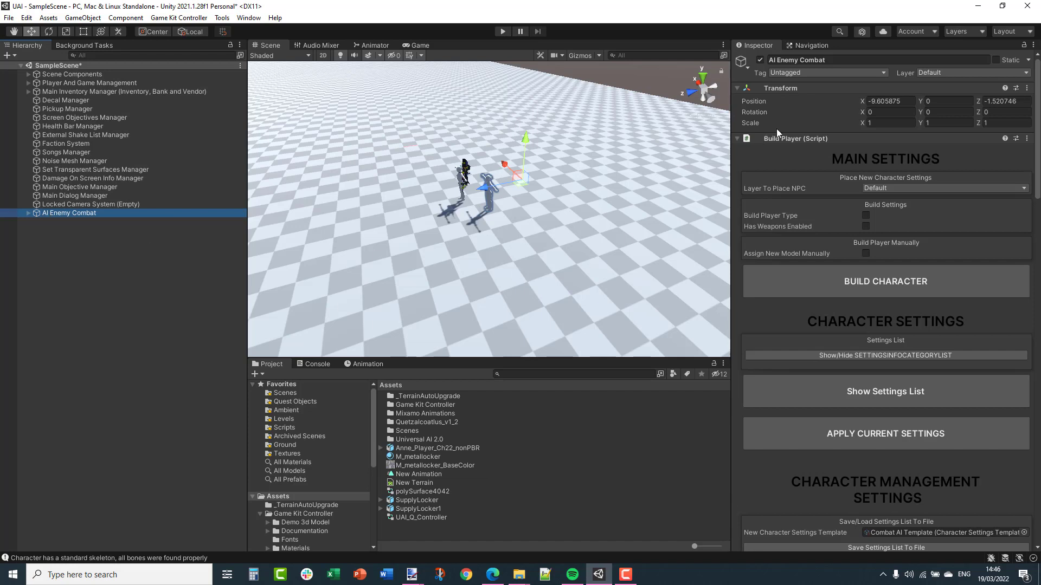
click(904, 101)
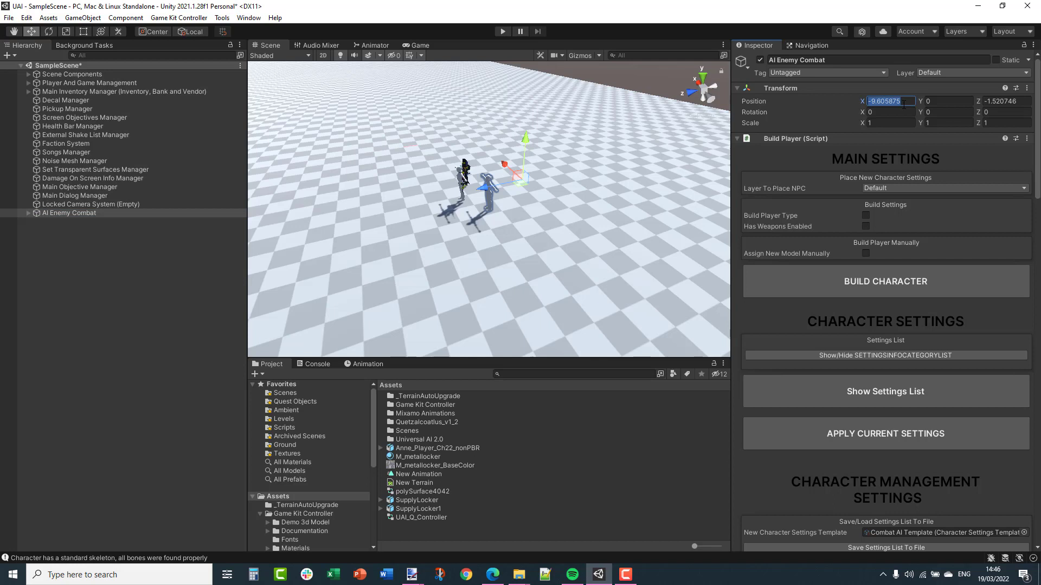
text(0)
key(Tab)
text(0)
key(Tab)
text(0)
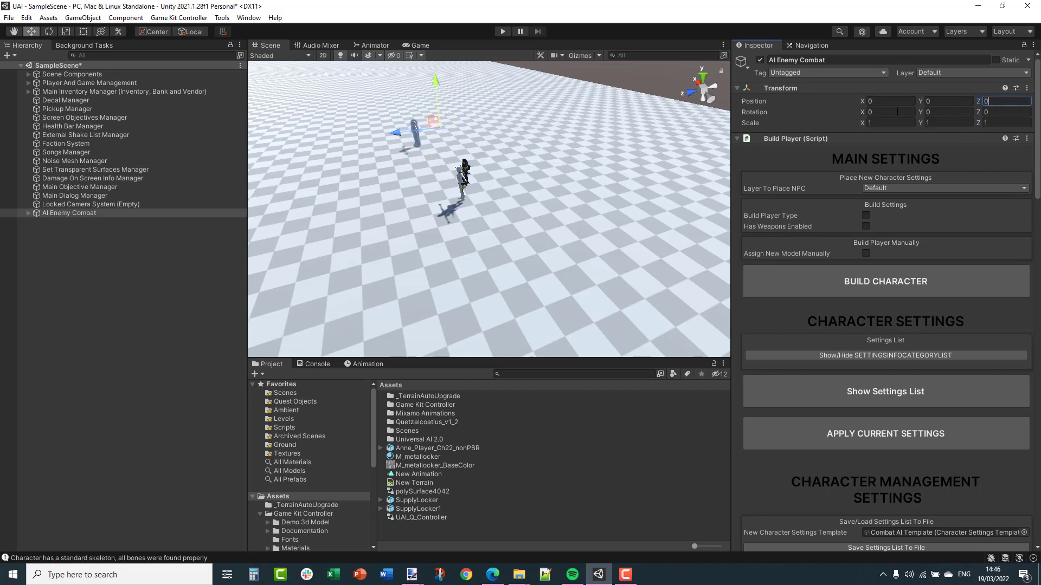
click(28, 212)
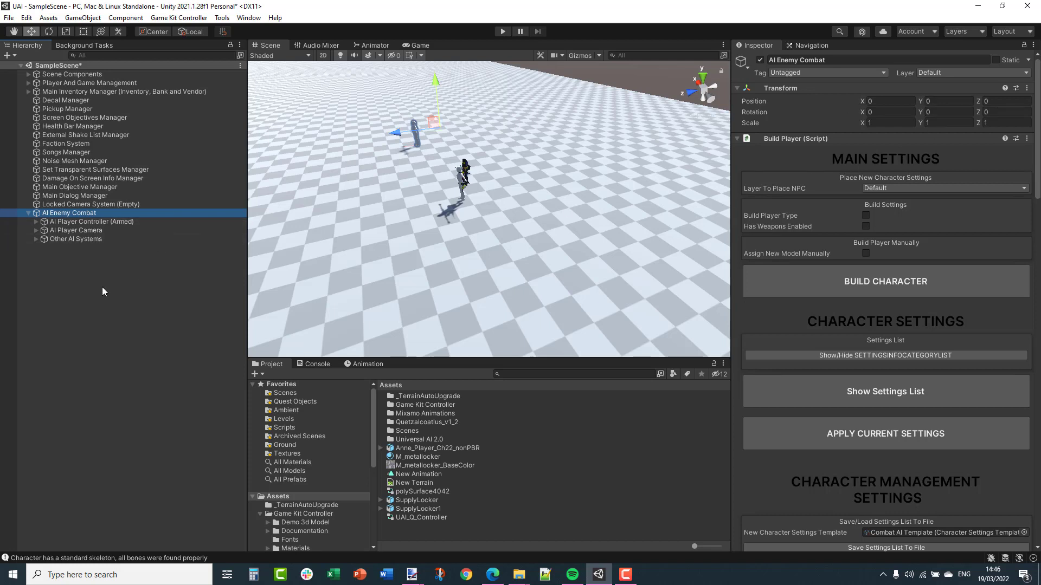
Play-test the scene to watch the combat enemy's behaviour towards the player, and stop the game
middle_drag(478, 219, 495, 235)
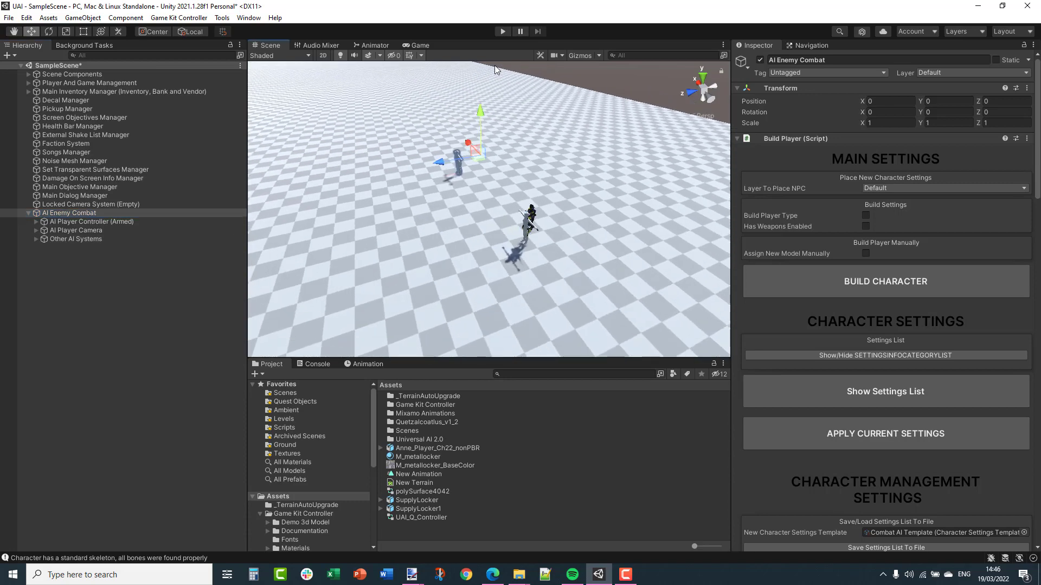
click(503, 32)
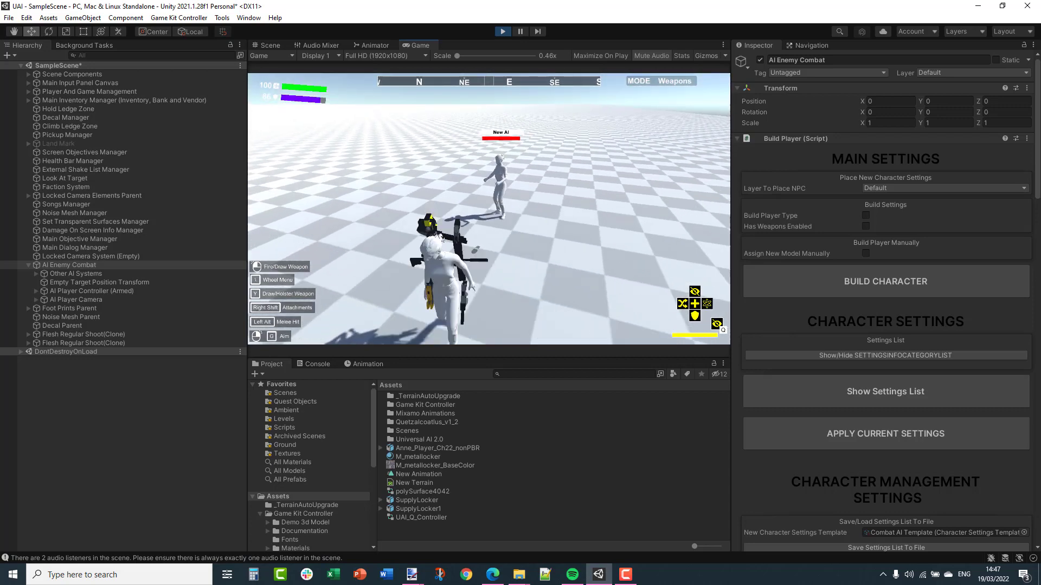
key(Escape)
click(503, 31)
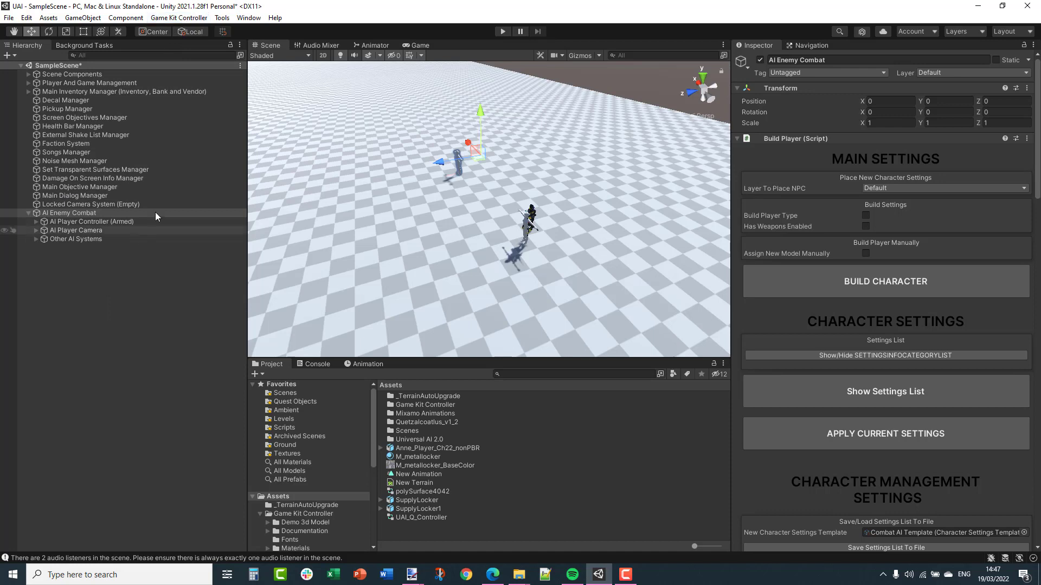
Start adding a generic model to AI Enemy Combat's controller, with Quetzi as the character name
click(53, 214)
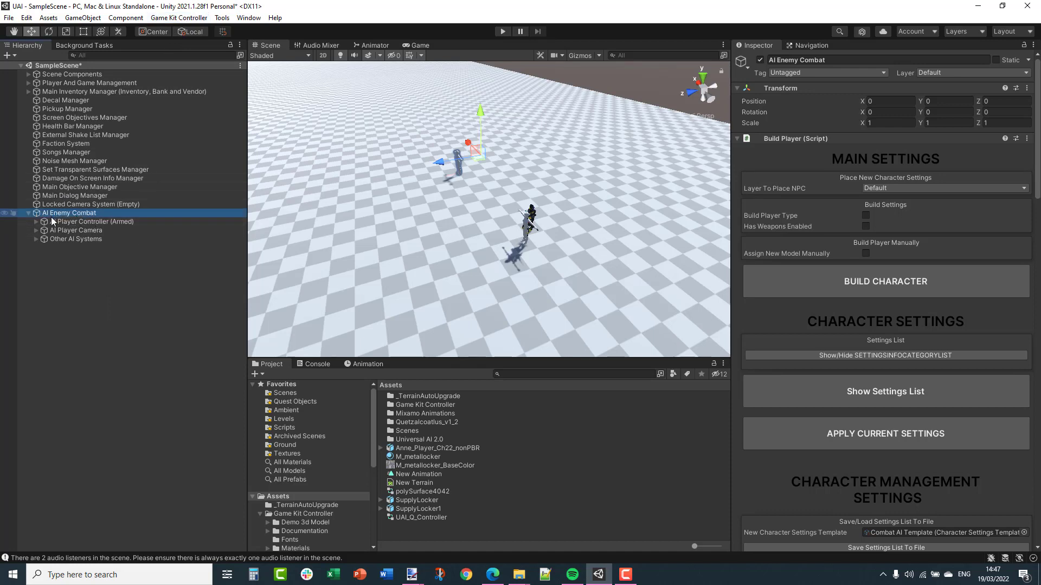
click(179, 18)
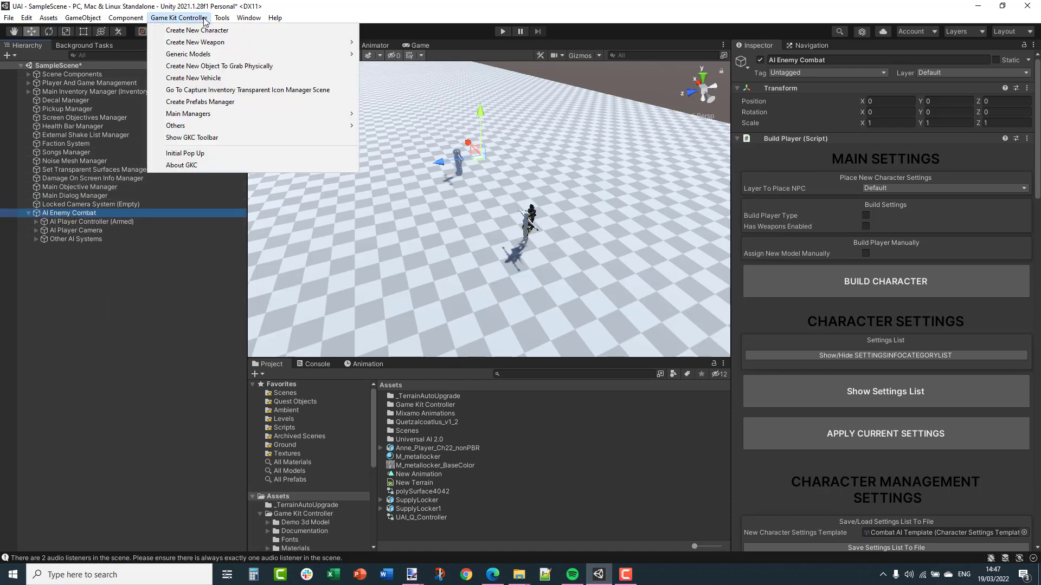
mouse_move(221, 54)
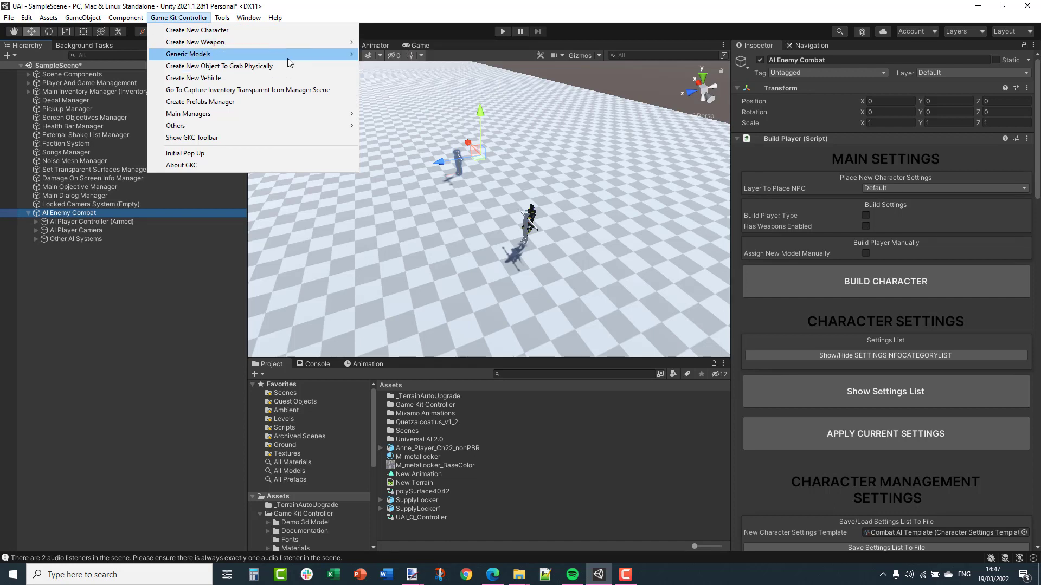
click(366, 56)
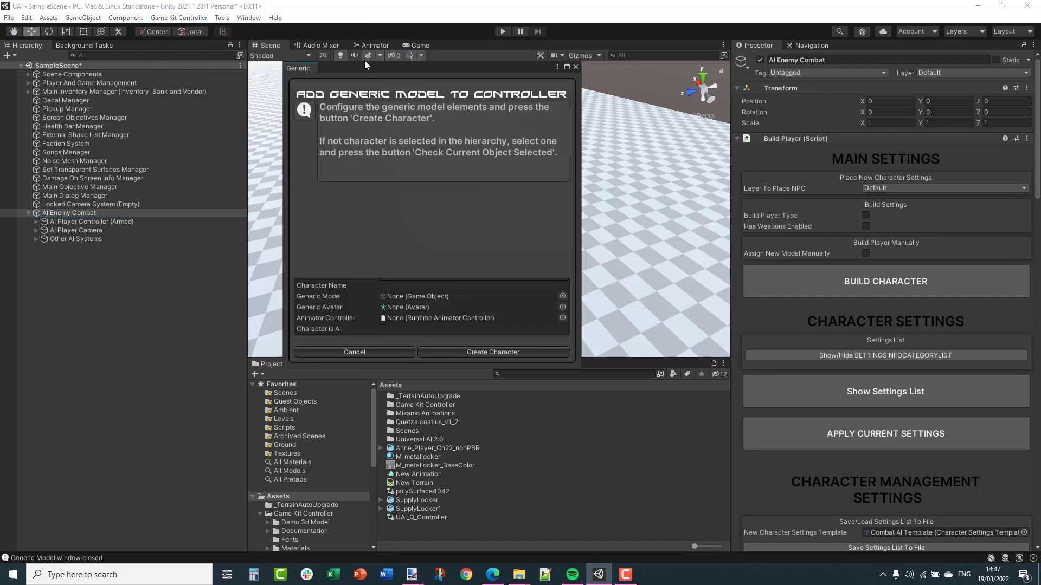
click(411, 286)
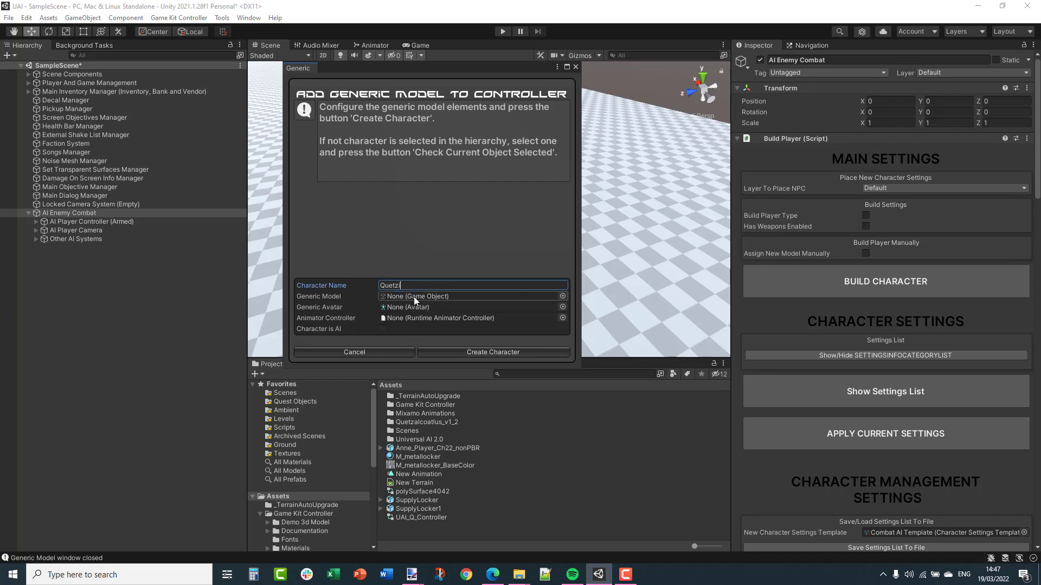
Assign the Quetzalcoatlus2 prefab from the Quetzalcoatlus_v1_2 Prefabs folder as the Generic Model
scroll(299, 497, down, 10)
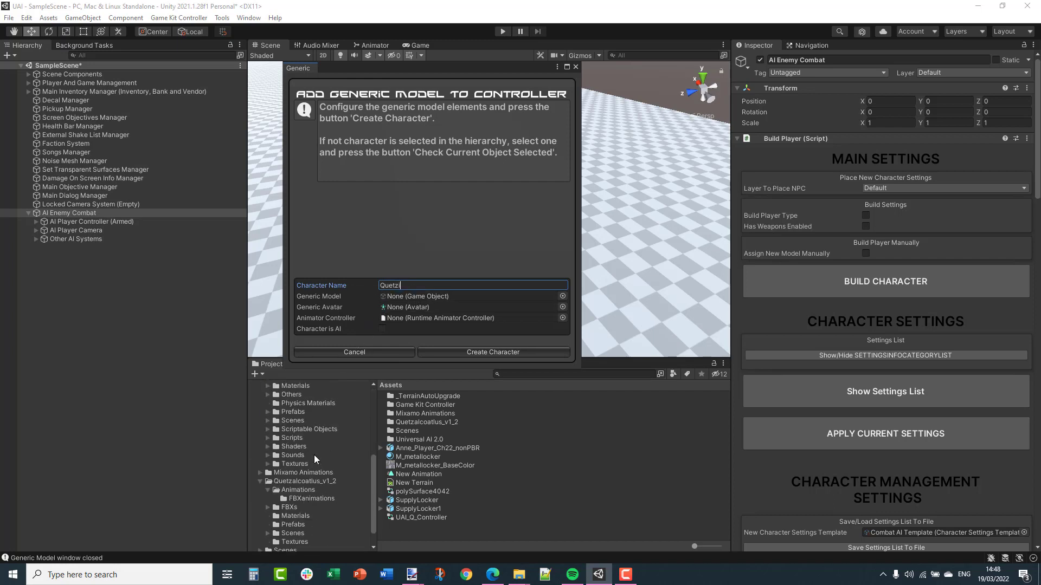
click(288, 485)
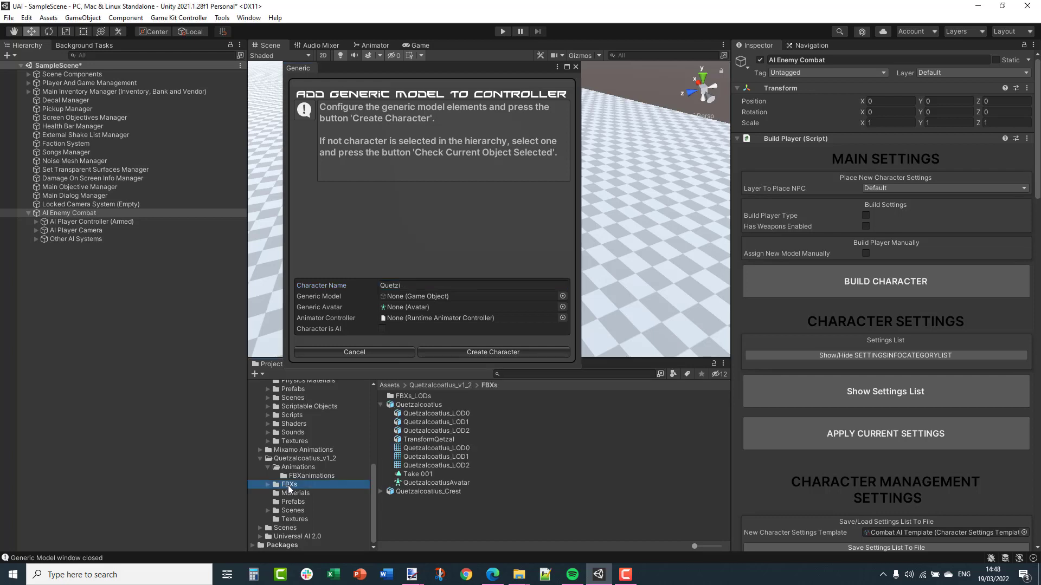
click(295, 499)
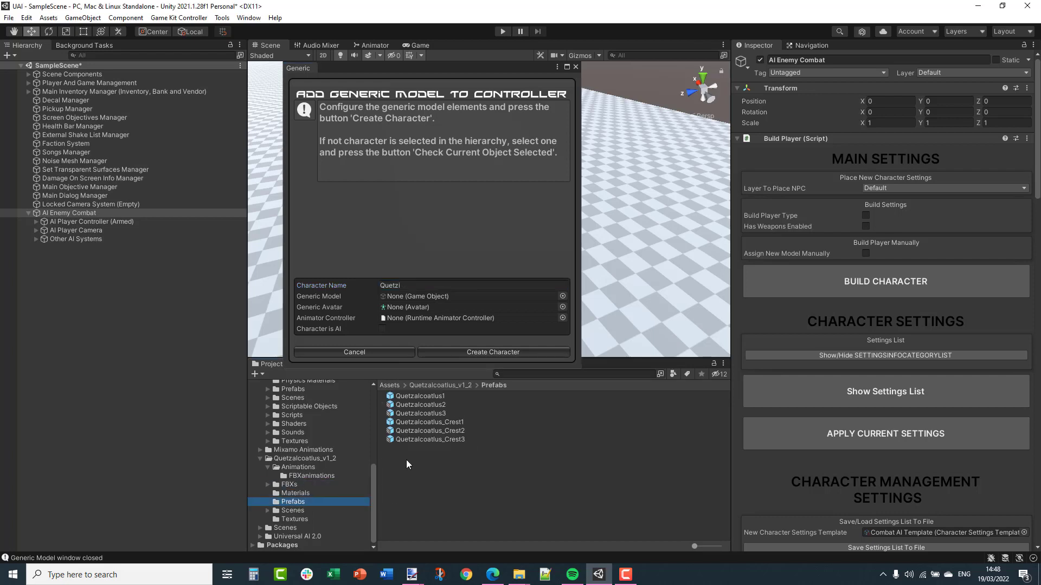
drag(421, 404, 422, 297)
Find the avatar with the search "quetz" and assign QuetzalcoatlusAvatar as the Generic Avatar
click(562, 307)
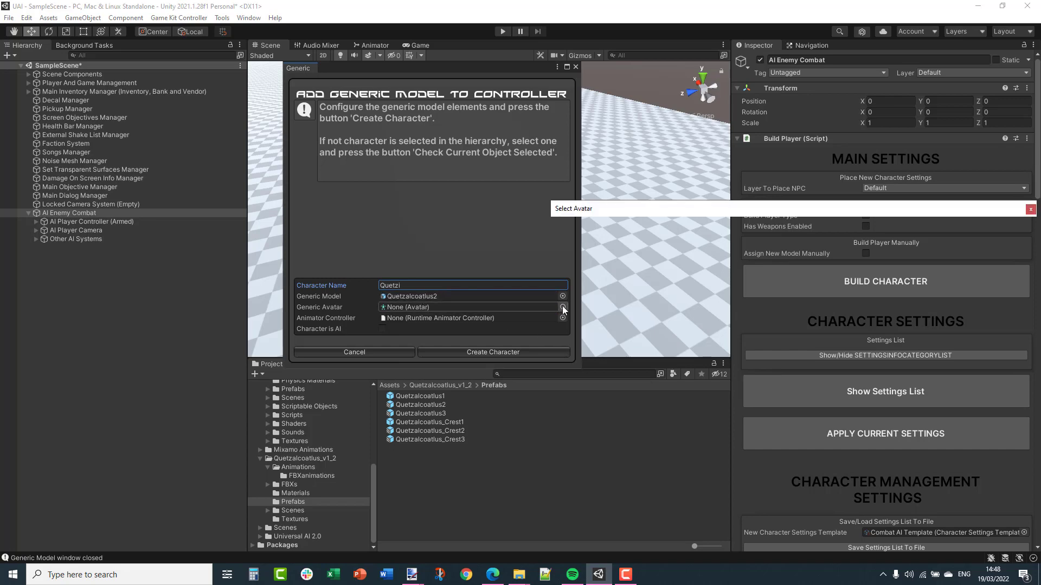
text(quetz)
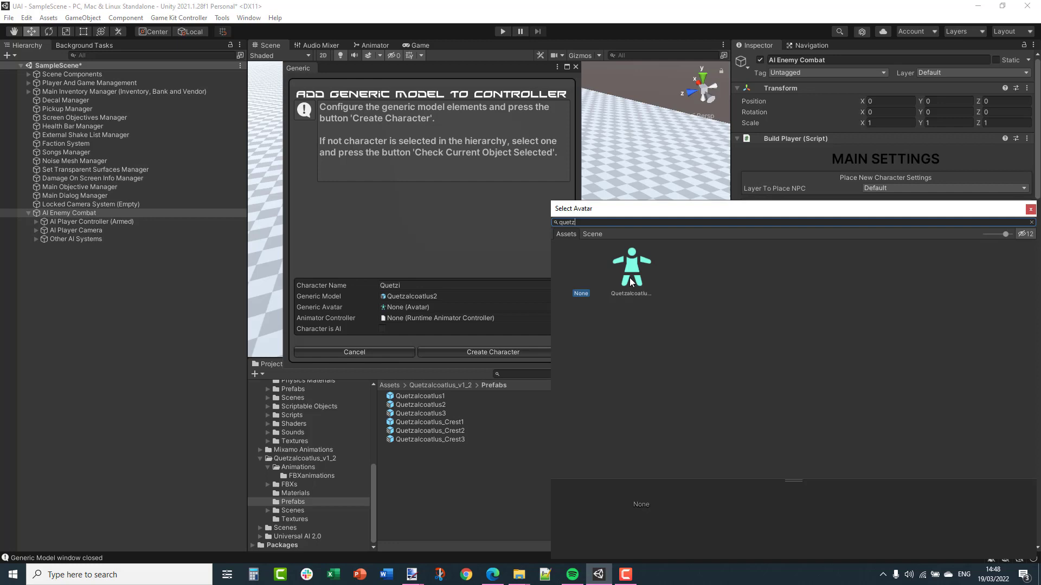
double_click(634, 266)
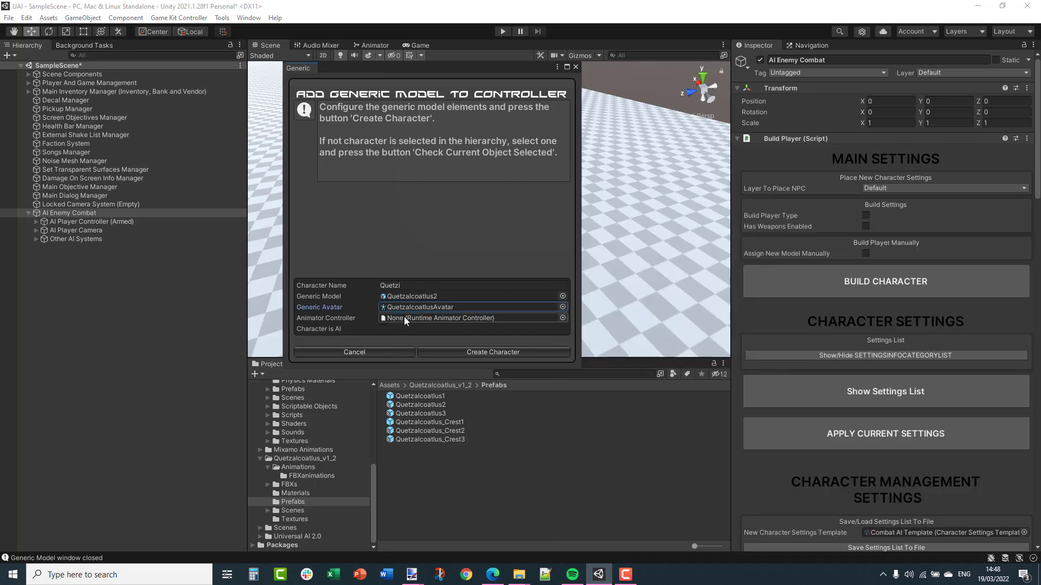
Search the project for "generic model animator template" and duplicate the Generic Model Animator Template controller
click(532, 373)
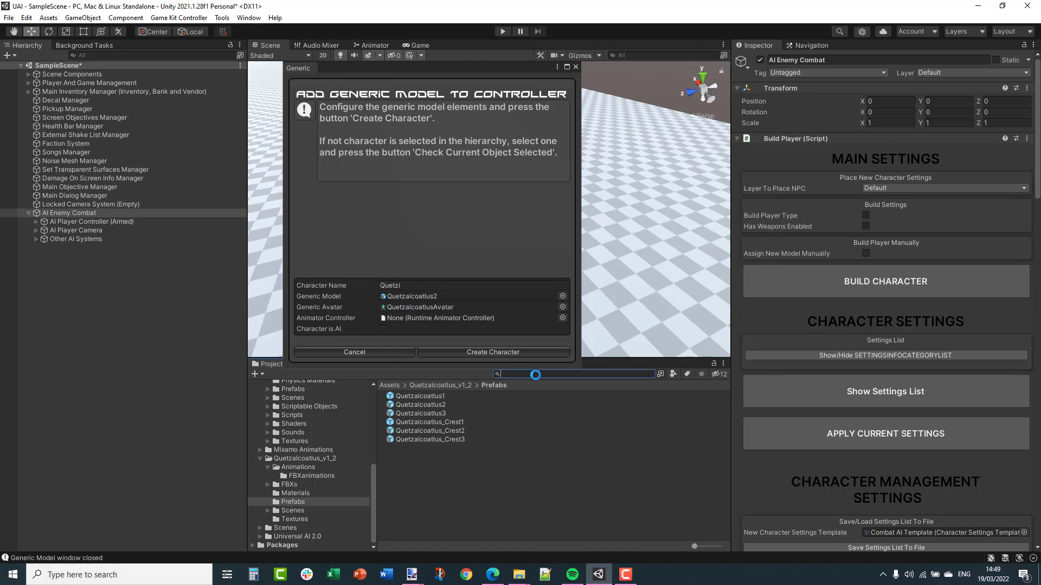
text(gene)
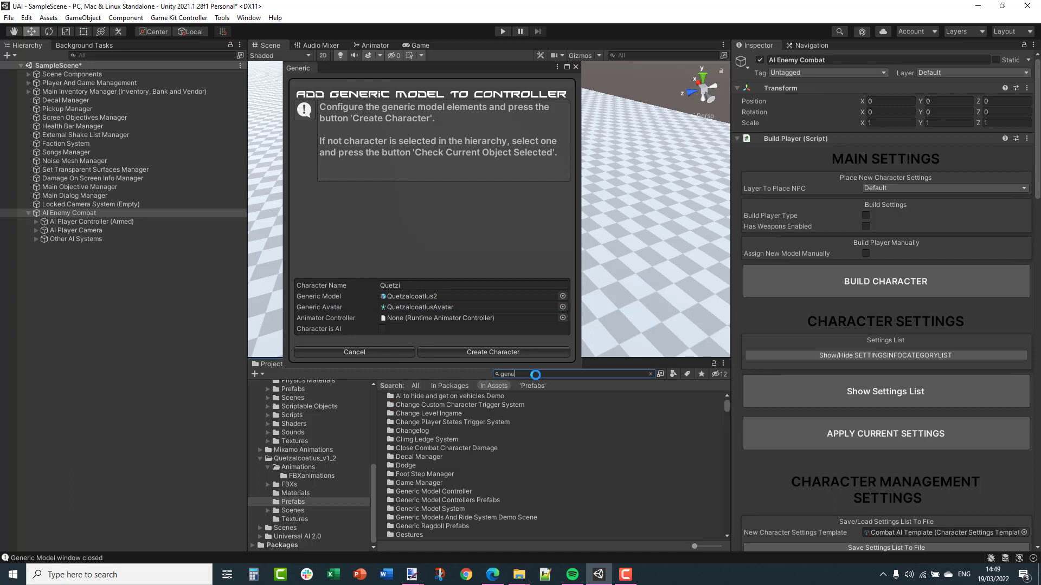
text(ric mo)
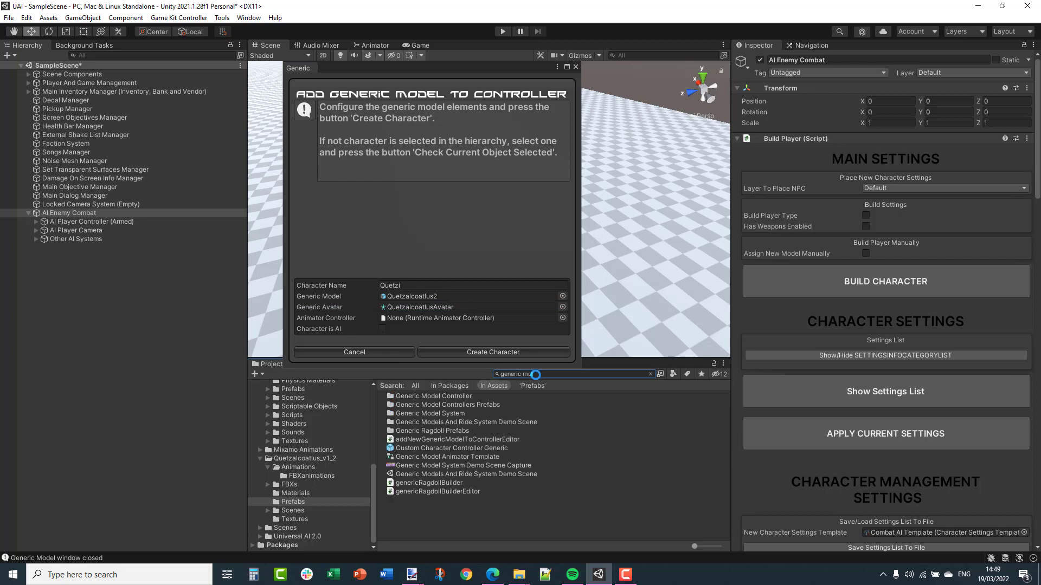
text(del animator template)
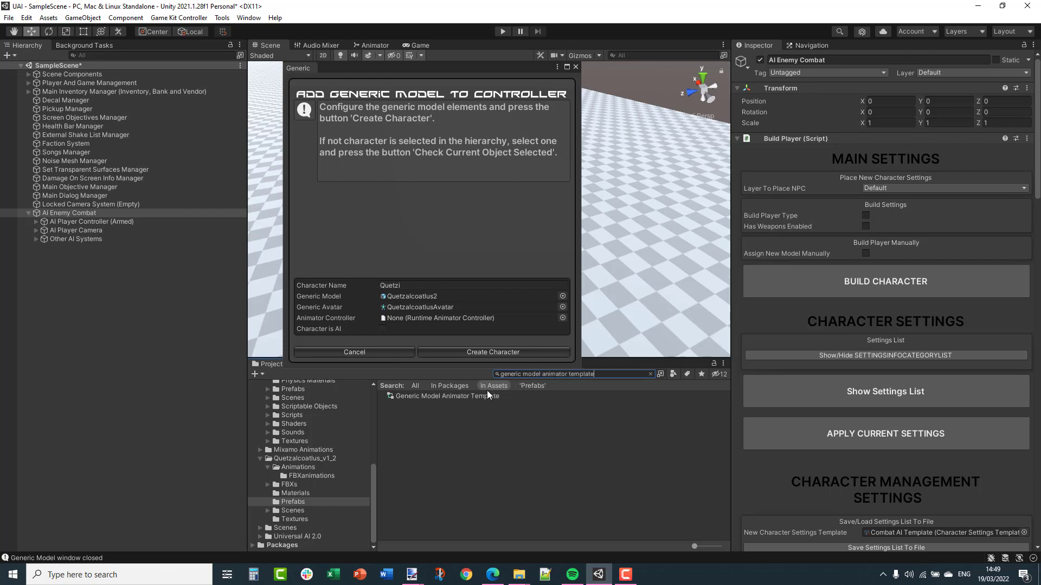
click(482, 395)
key(ctrl+d)
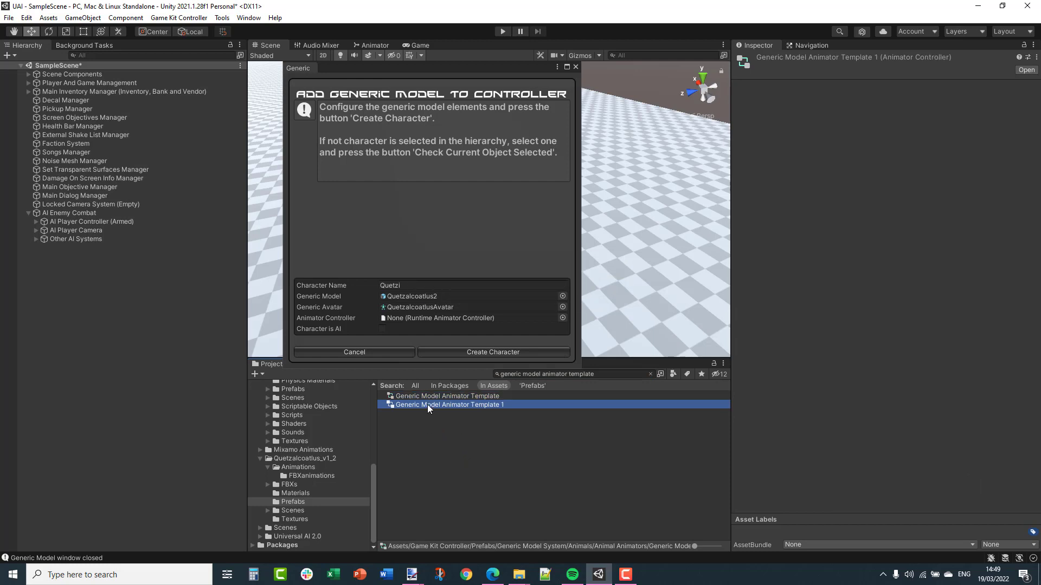
Rename the duplicated Generic Model Animator Template controller as Quetzi Animator
click(427, 405)
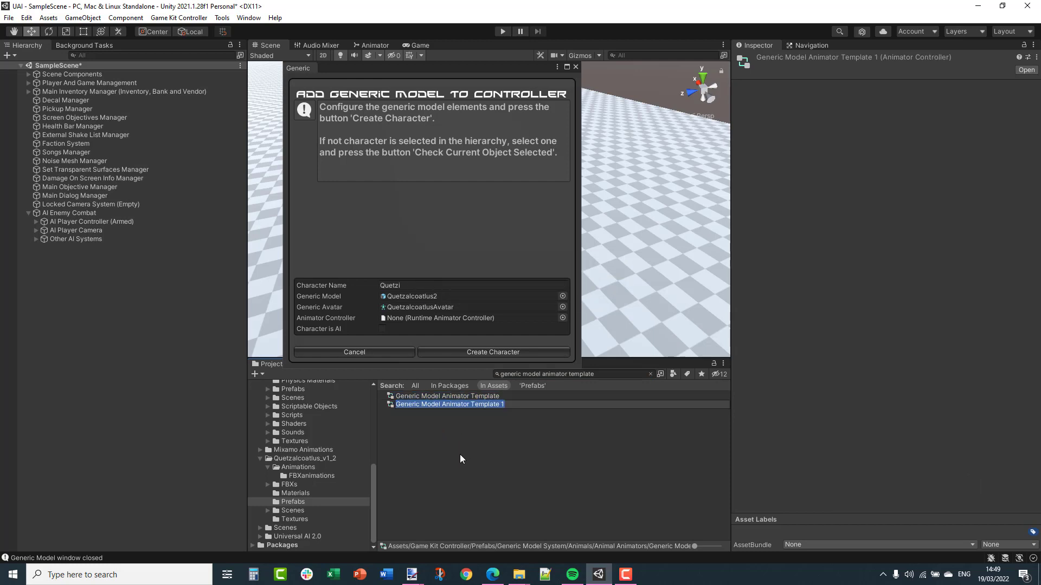
text(Qurzi)
key(BackSpace)
key(BackSpace)
key(BackSpace)
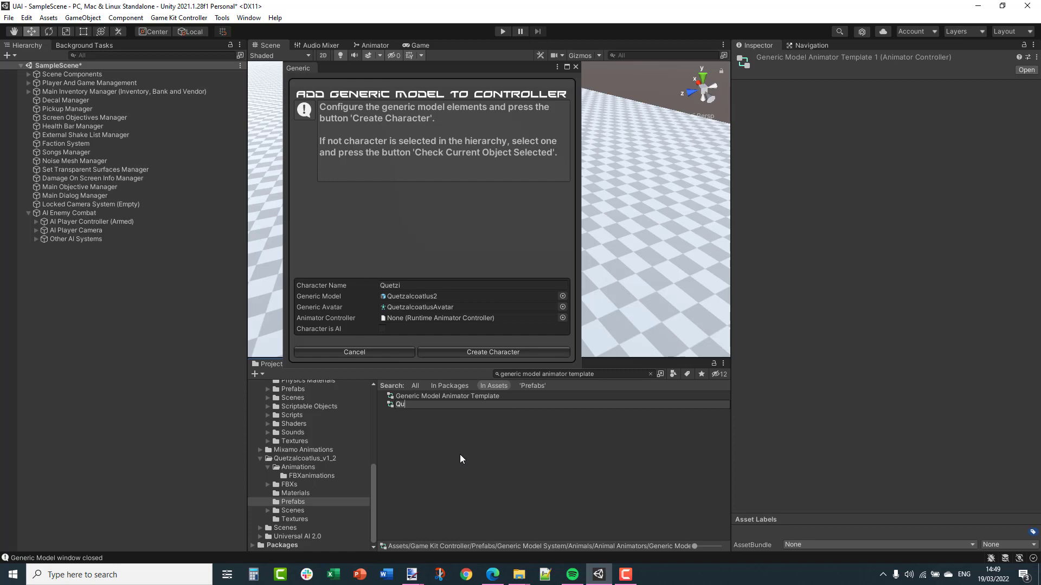
text(etzi Animator)
key(Return)
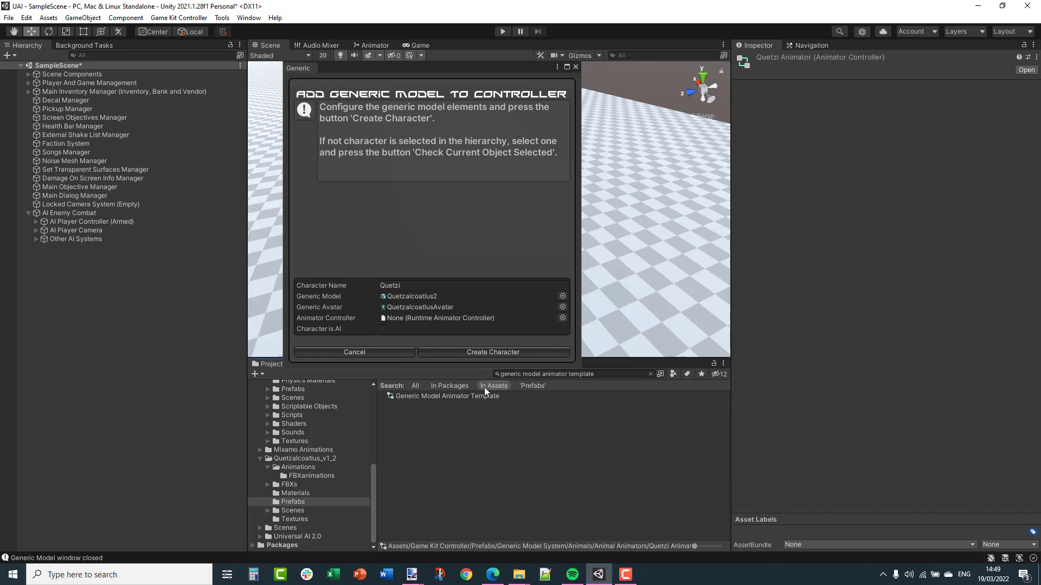
Find Quetzi Animator with the search "quetzi anim", assign it as the Animator Controller and create the character
click(618, 377)
text(que)
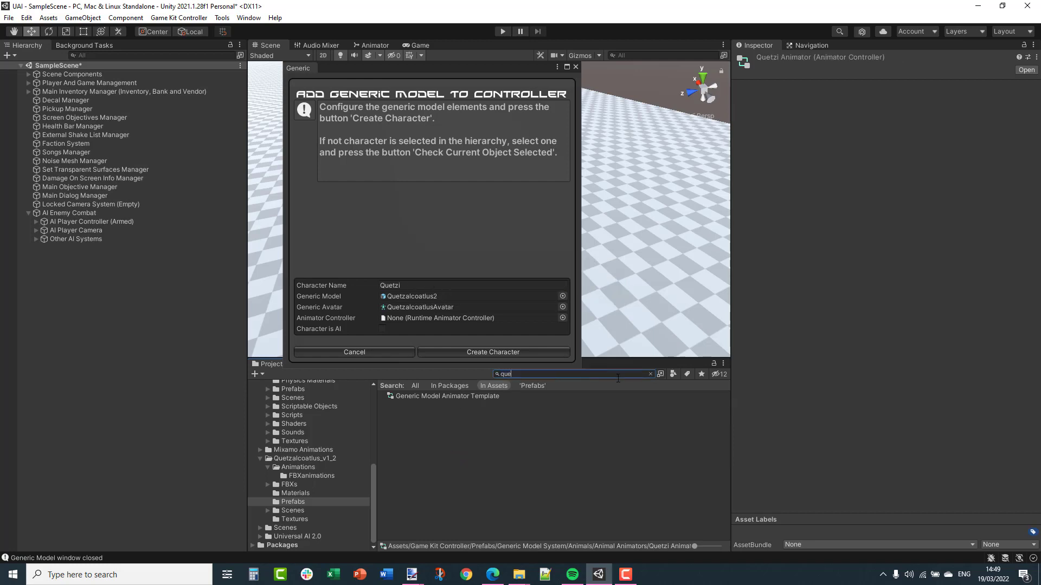
text(tzi anim)
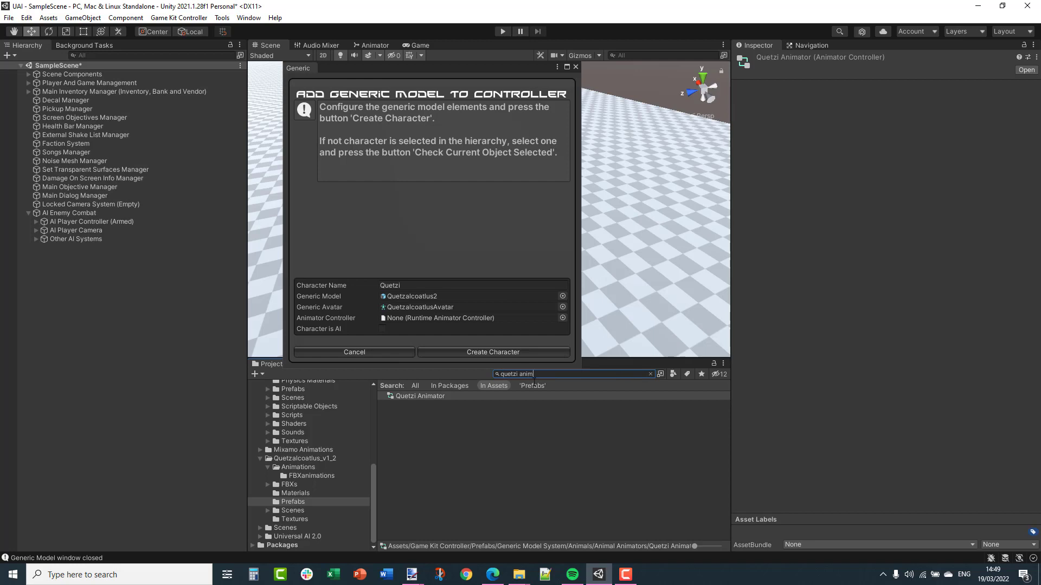
drag(425, 395, 403, 318)
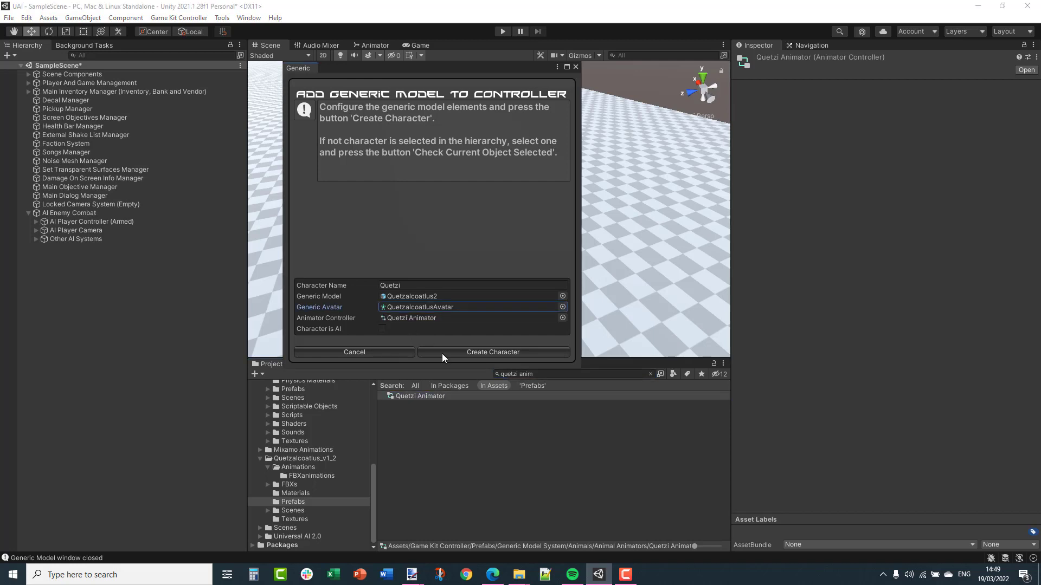
click(476, 352)
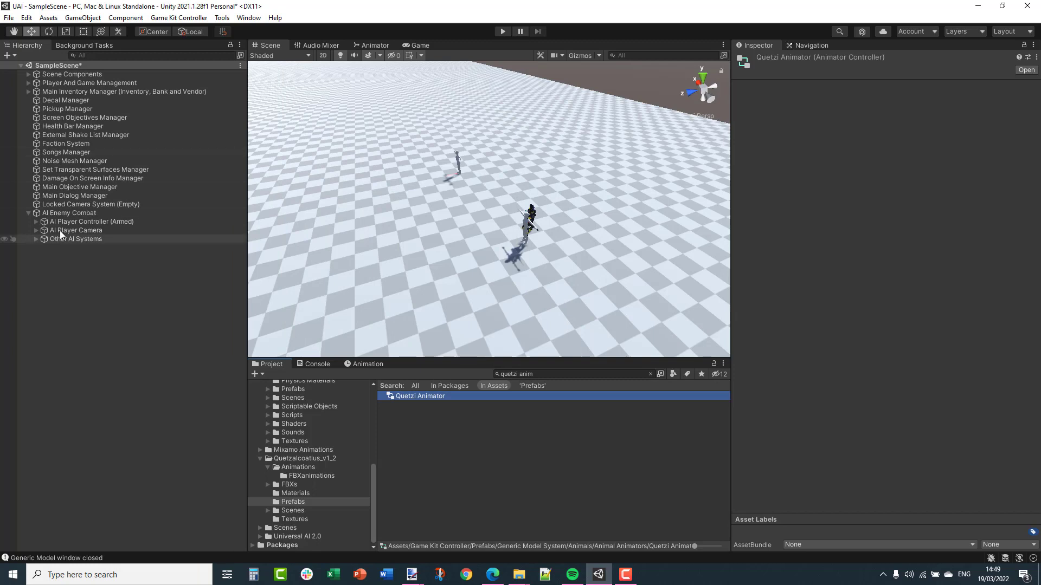
Under Custom Character Controller Quetzi in AI Enemy Combat's Other AI Systems, set the Quetzalcoatlus2(Clone) Animator's controller to Quetzi Animator
click(33, 239)
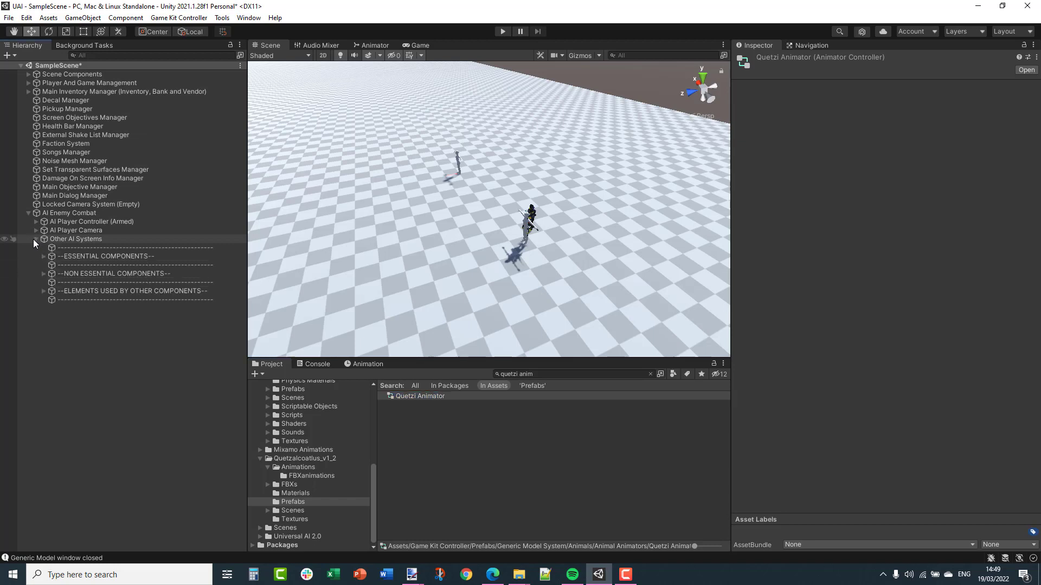
click(44, 291)
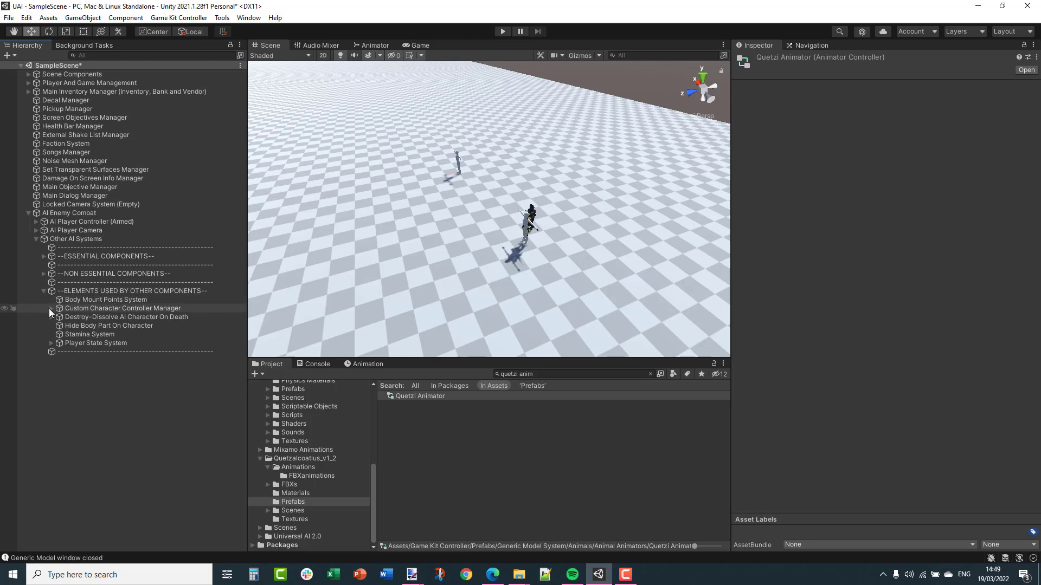
click(49, 308)
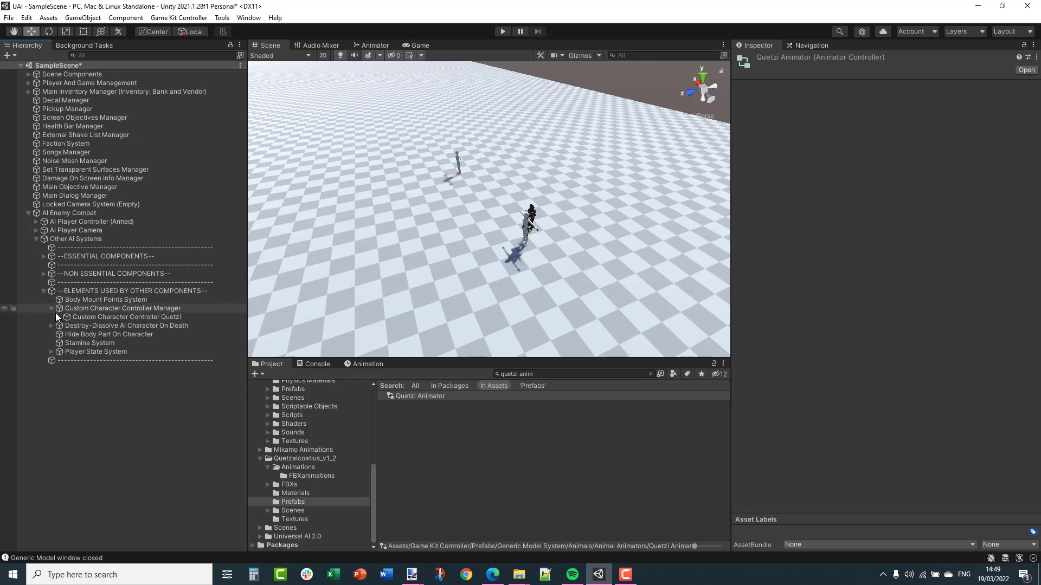
click(161, 316)
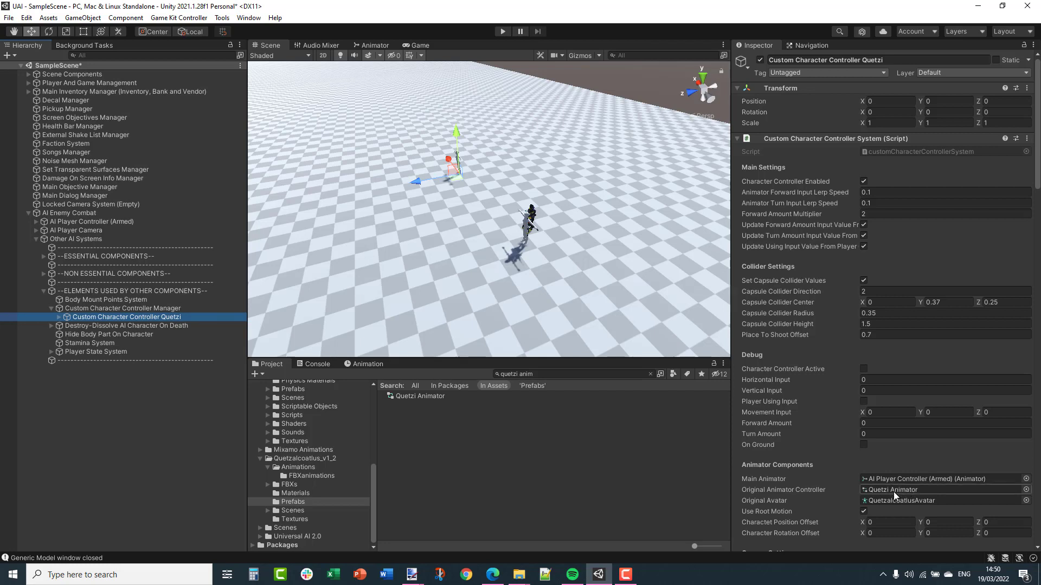
click(60, 316)
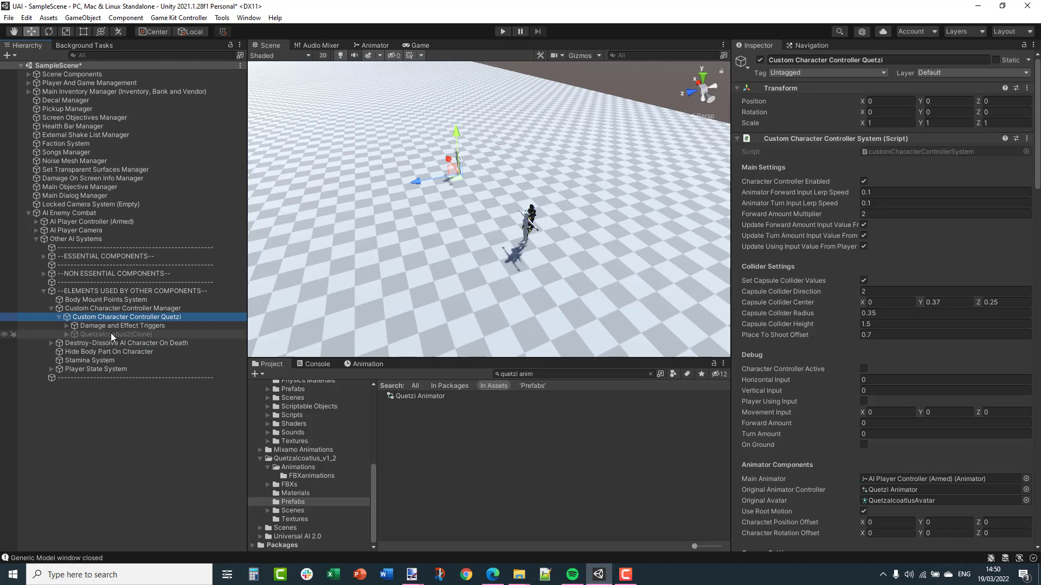
click(110, 334)
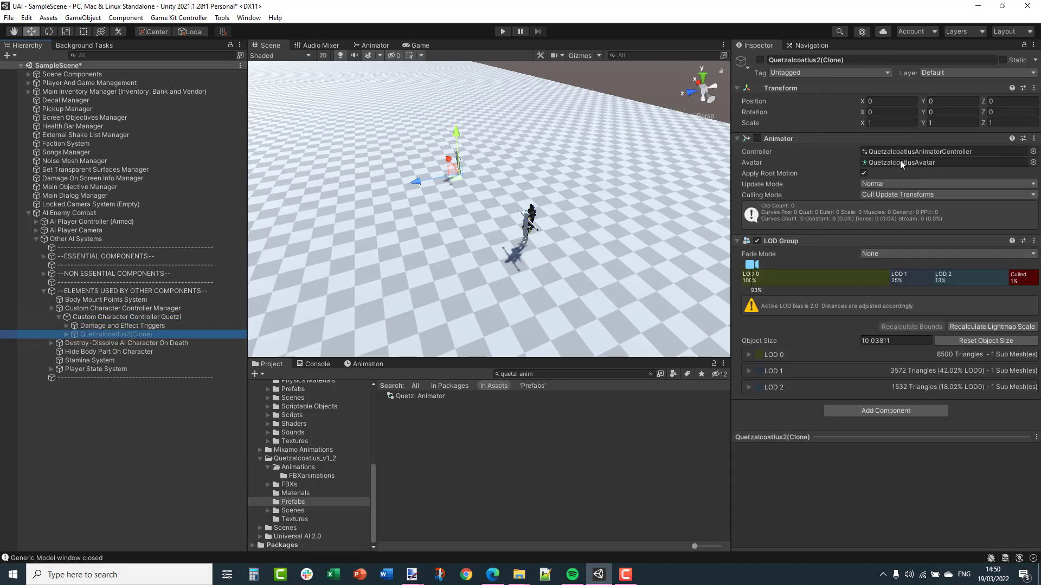
click(411, 396)
drag(411, 395, 889, 156)
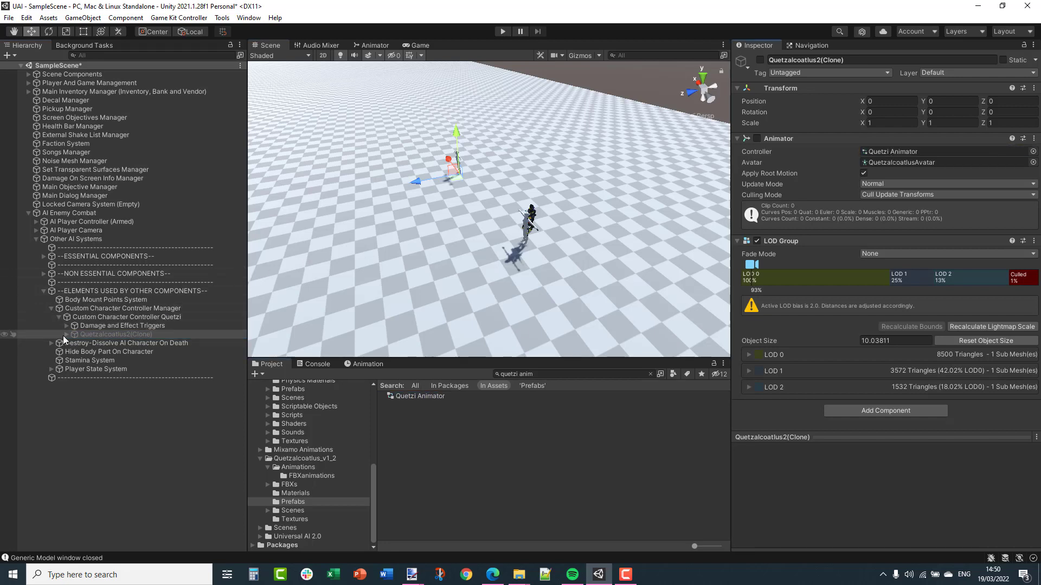
Activate the Quetzalcoatlus2(Clone) object and view the model up close in the scene
click(759, 60)
scroll(428, 156, up, 3)
mouse_move(428, 156)
middle_down()
mouse_move(440, 184)
mouse_move(434, 162)
mouse_move(548, 184)
mouse_move(437, 176)
mouse_move(463, 182)
middle_up()
scroll(436, 173, up, 5)
scroll(469, 179, up, 3)
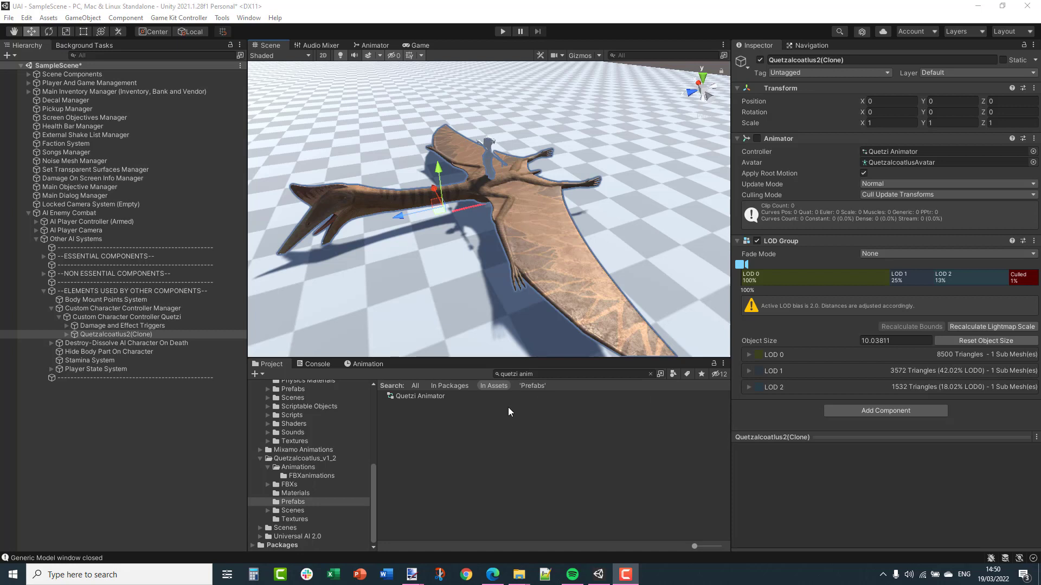
Open Quetzi Animator's state graph and select the Locomotion Tree blend tree inside Locomotion > Grounded > Locomotion
click(414, 396)
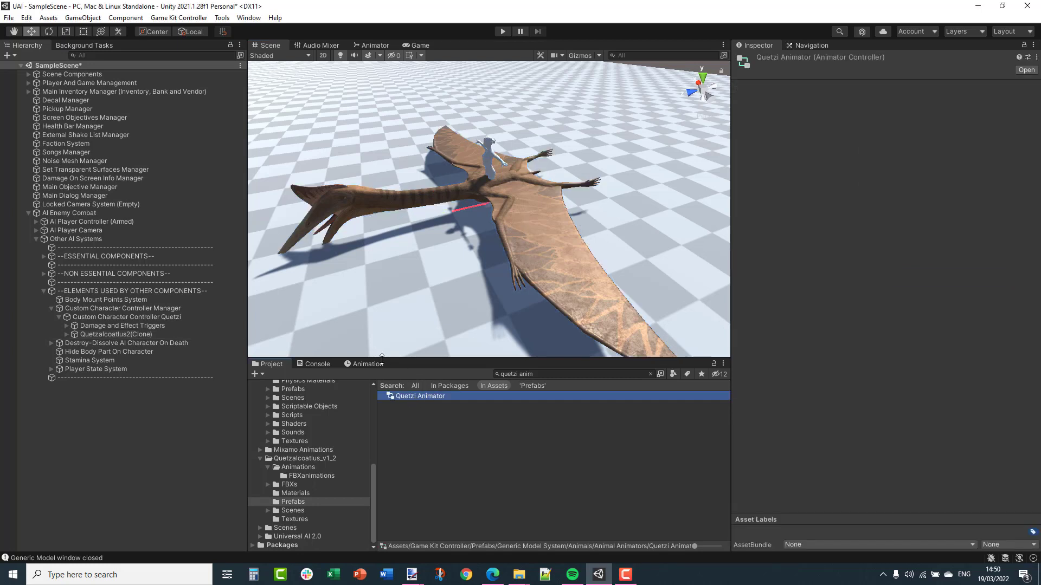
click(372, 46)
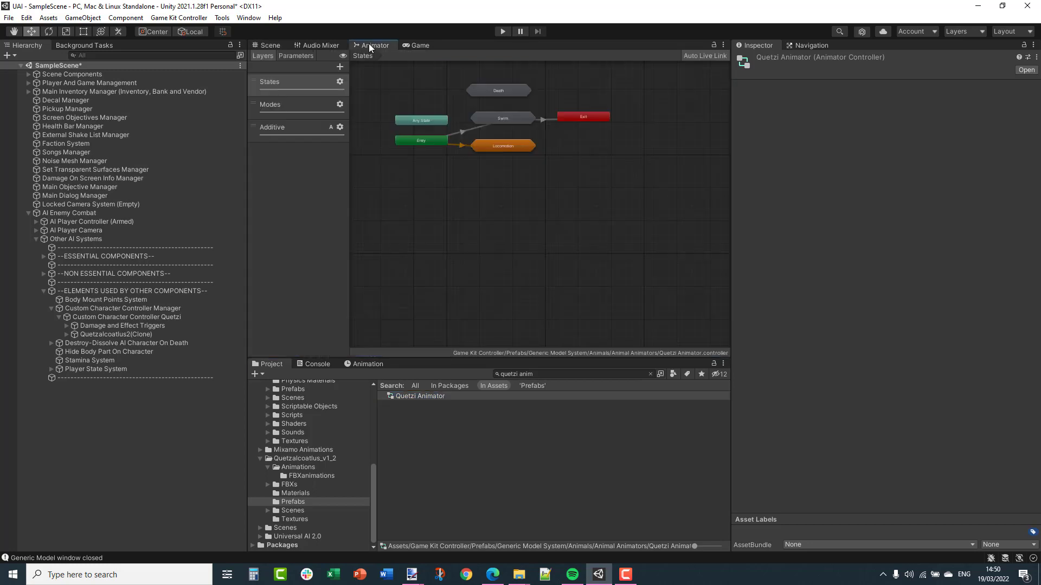
key(a)
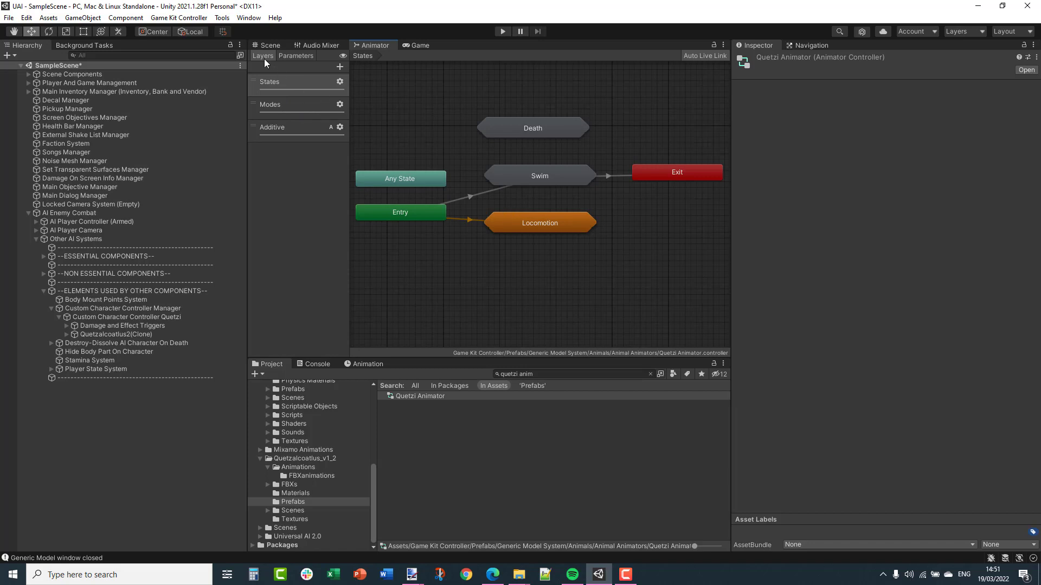
double_click(528, 222)
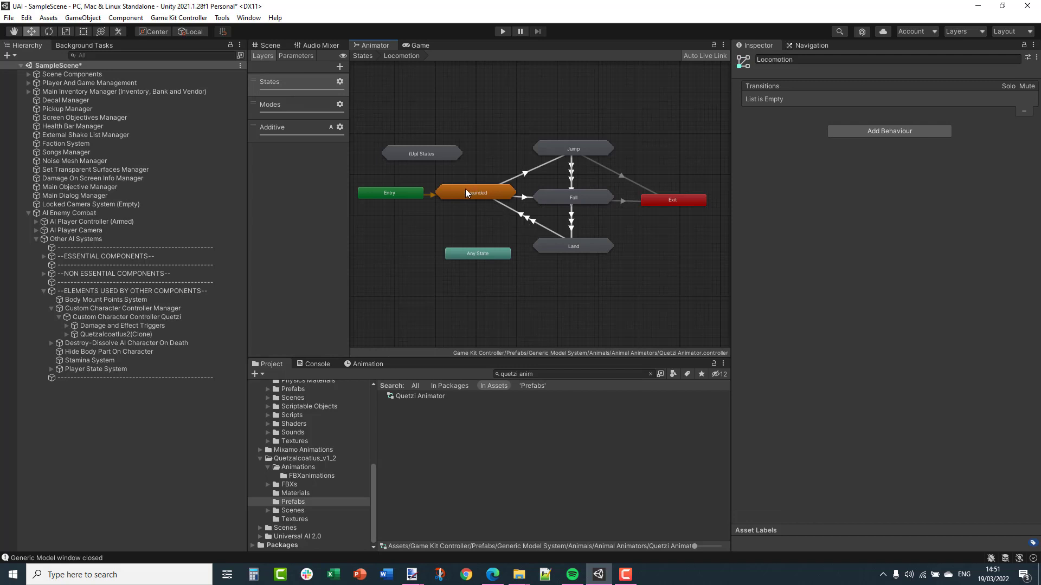
double_click(465, 193)
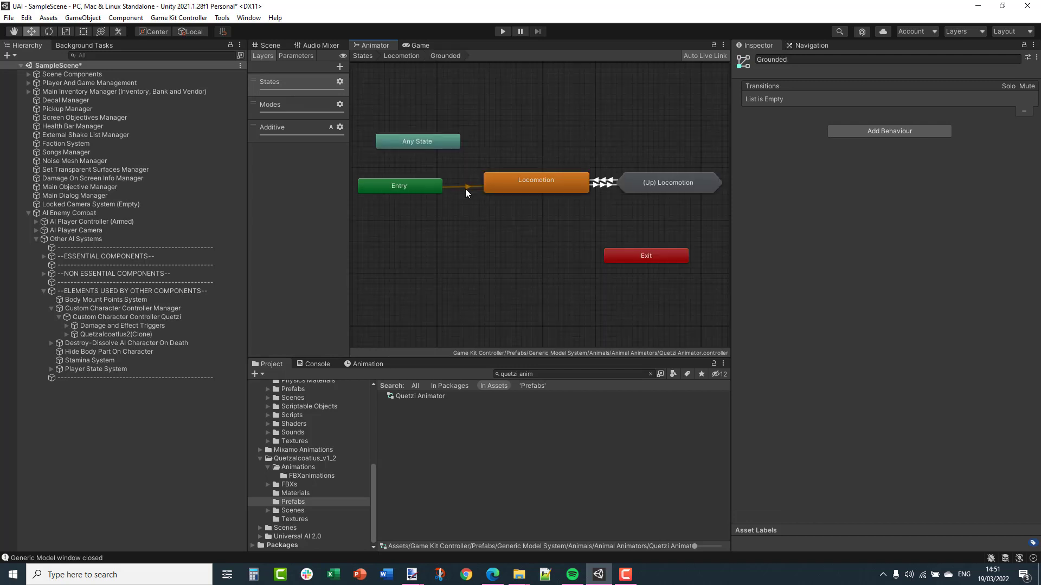
double_click(538, 186)
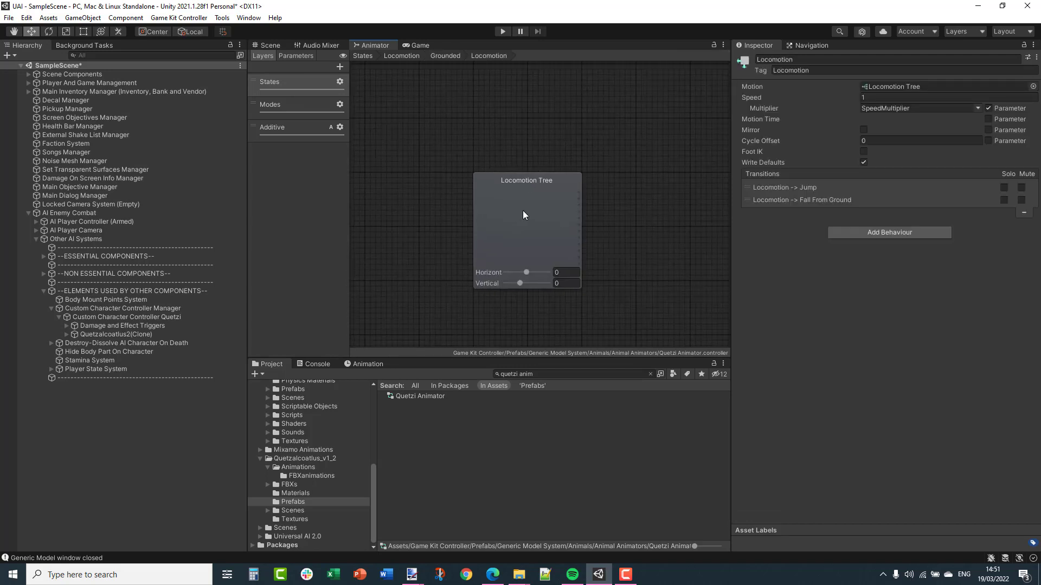
click(516, 199)
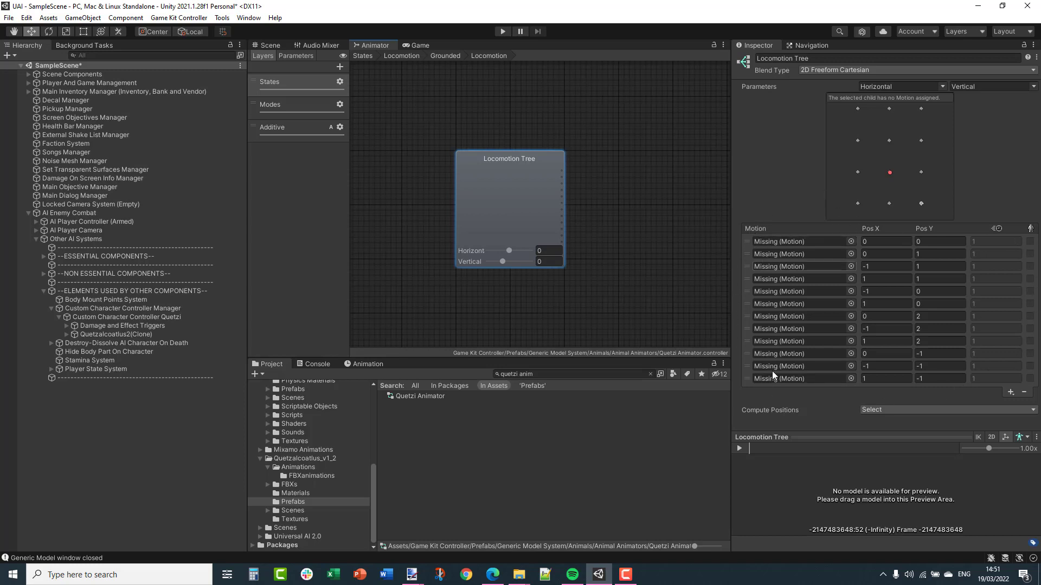
Examine the Pos X and Pos Y values of the Locomotion Tree's motion entries to identify each movement direction and speed
click(864, 242)
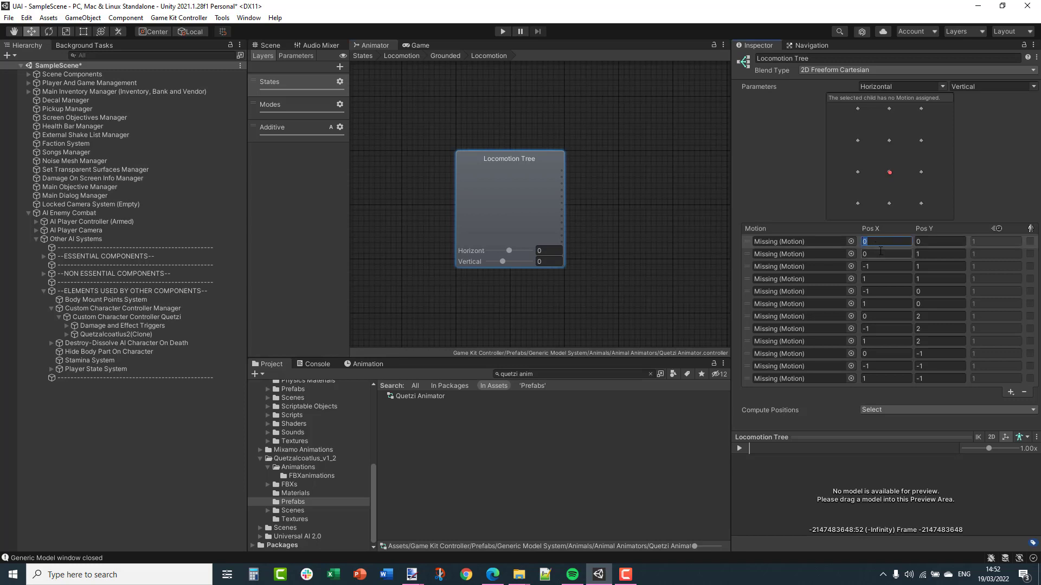
click(924, 241)
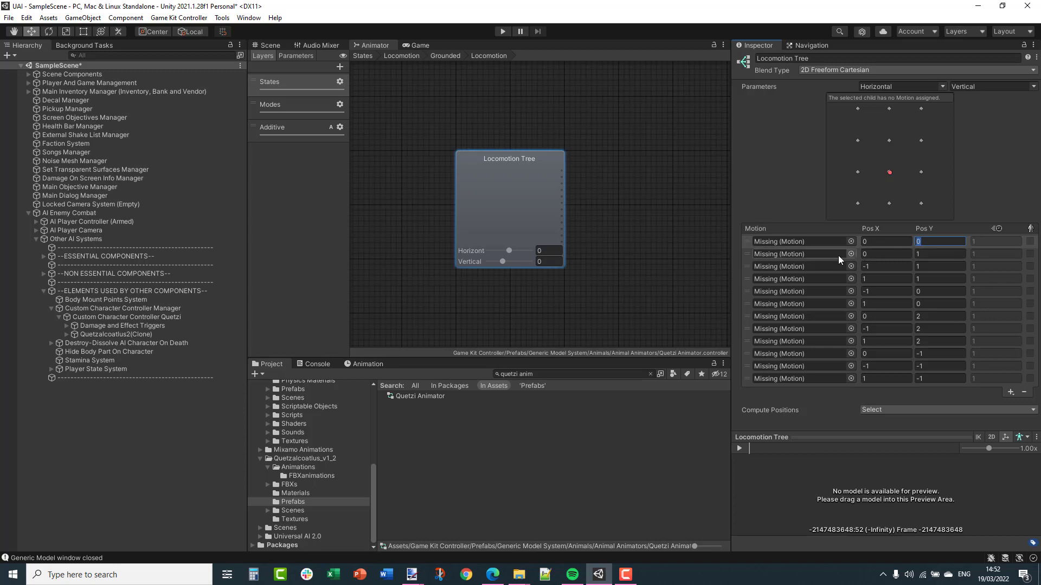
click(872, 254)
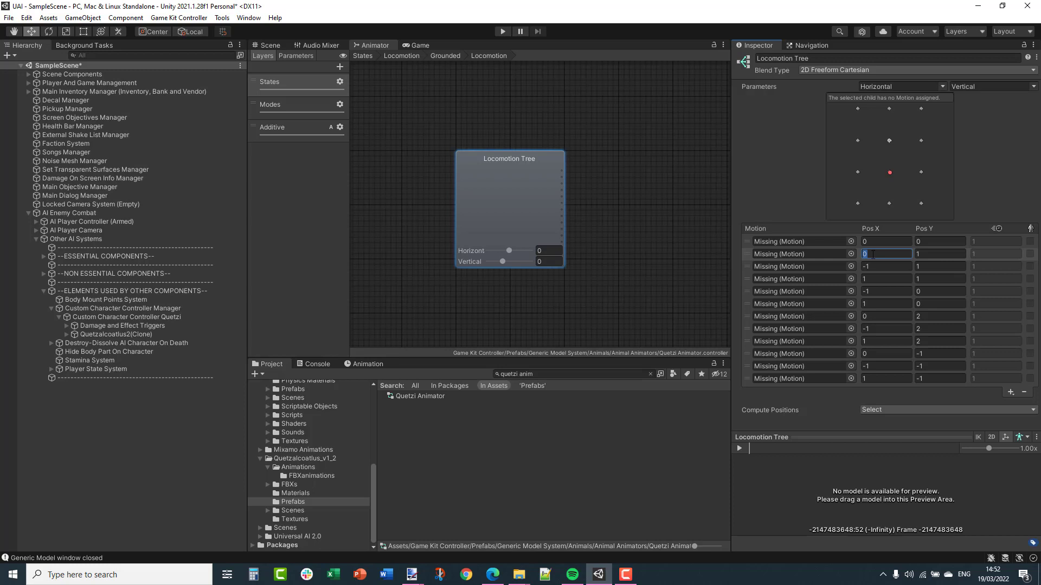
click(935, 254)
click(887, 264)
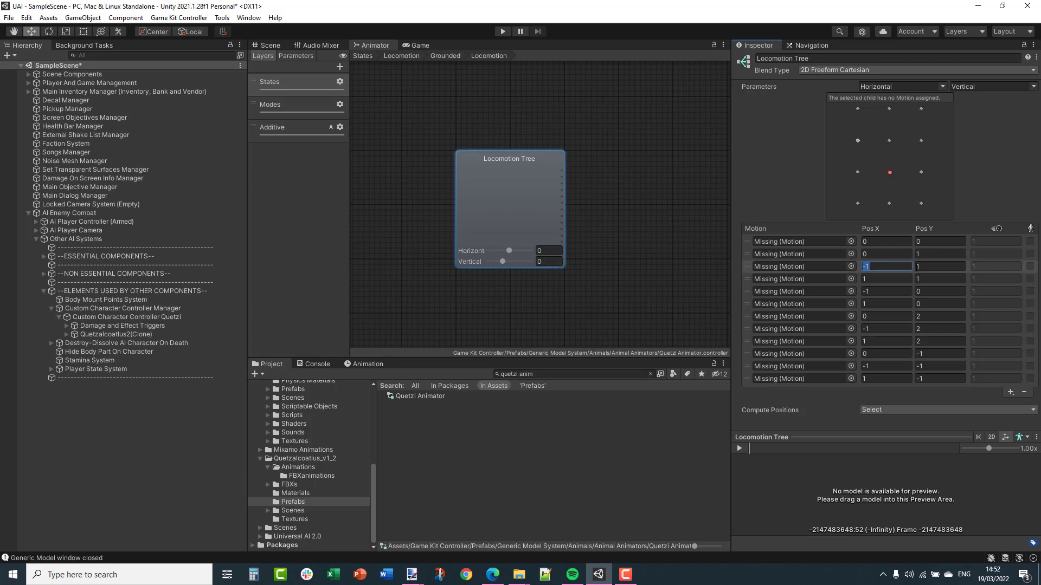
click(916, 267)
click(886, 291)
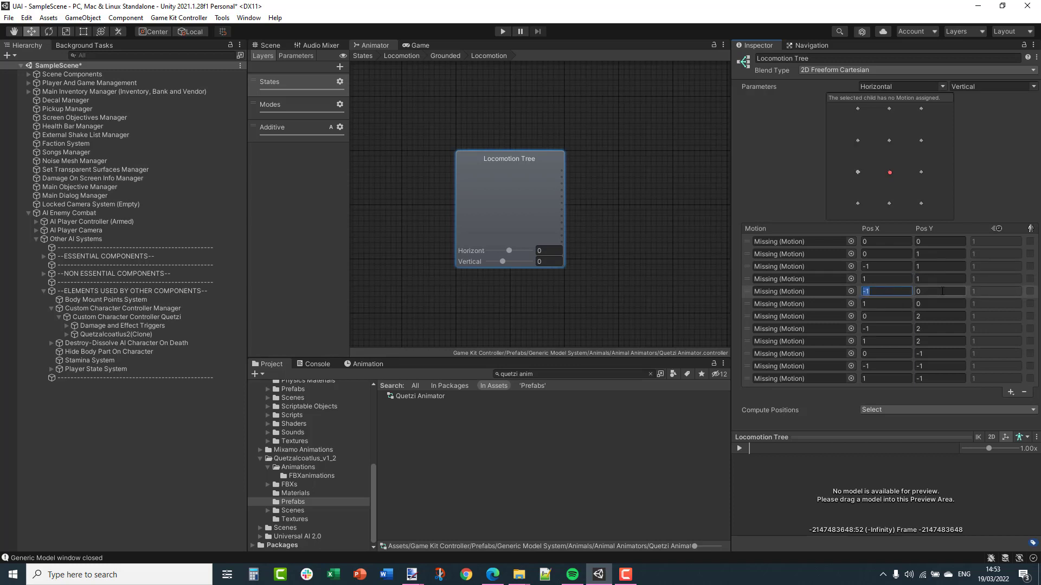
click(942, 291)
click(899, 329)
click(926, 353)
click(927, 366)
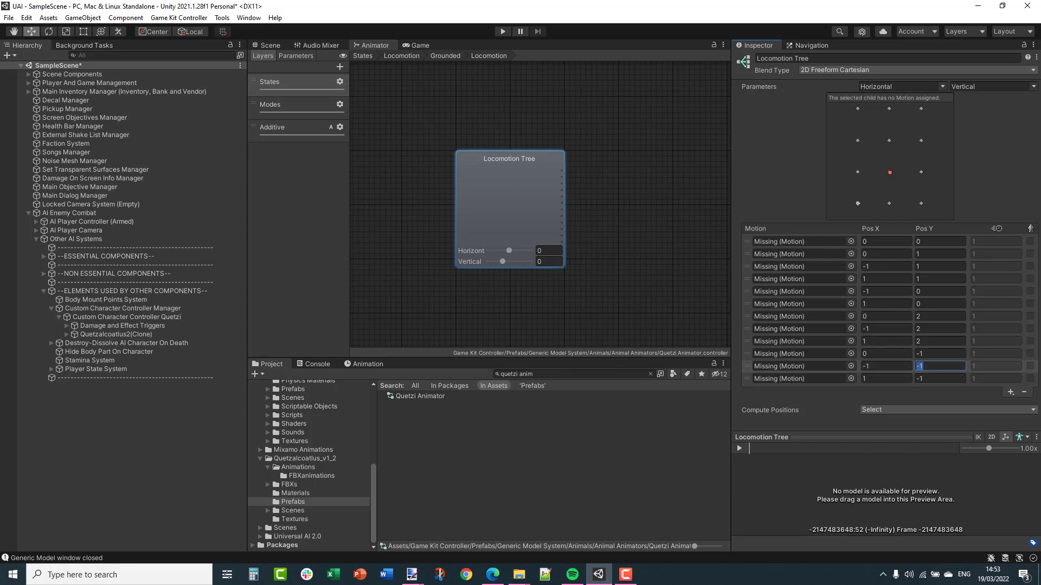
From the Quetzalcoatlus_v1_2 Animations folder, assign Quetzal_Stand_Idle to the Locomotion Tree motion at (0, 0) and Quetzal_Walk to the one at (0, 1)
click(297, 467)
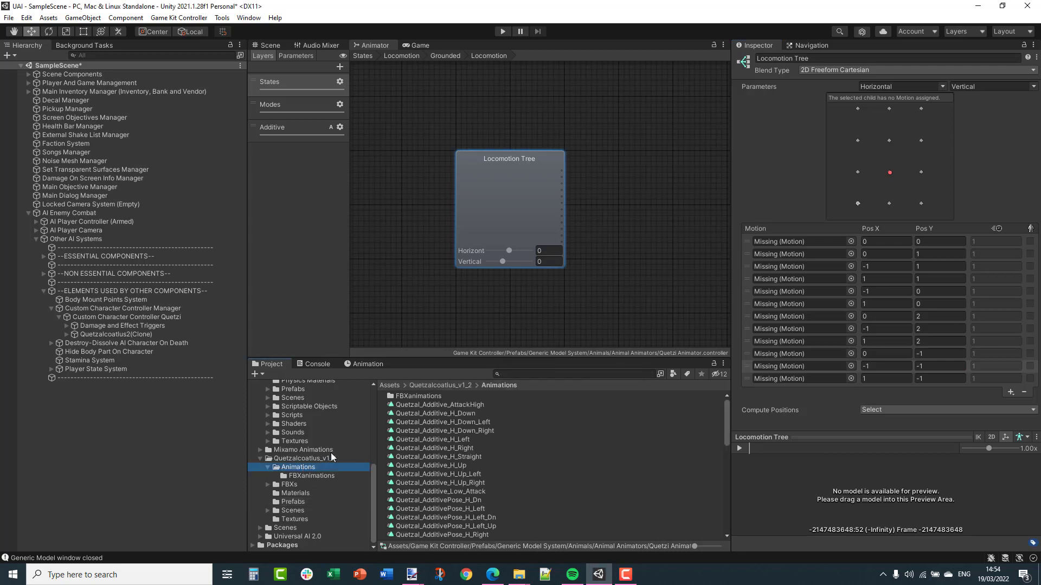
scroll(505, 480, down, 10)
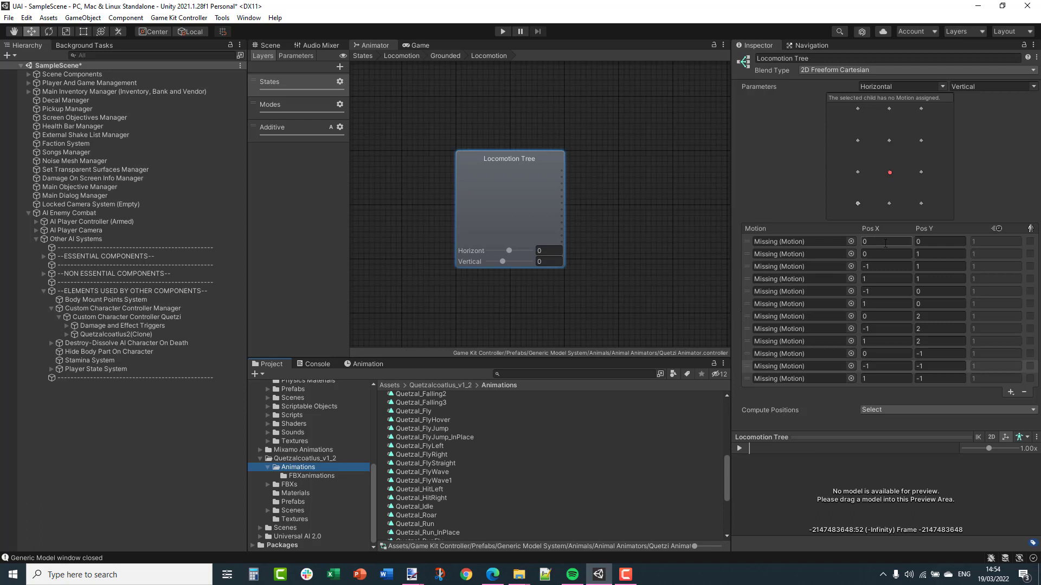
scroll(464, 490, down, 2)
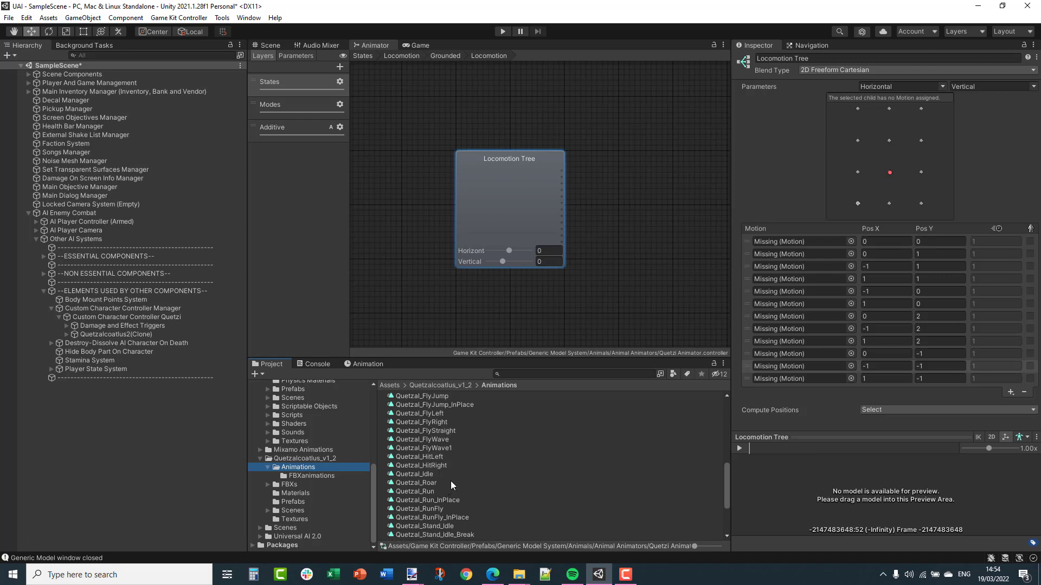
scroll(466, 475, down, 2)
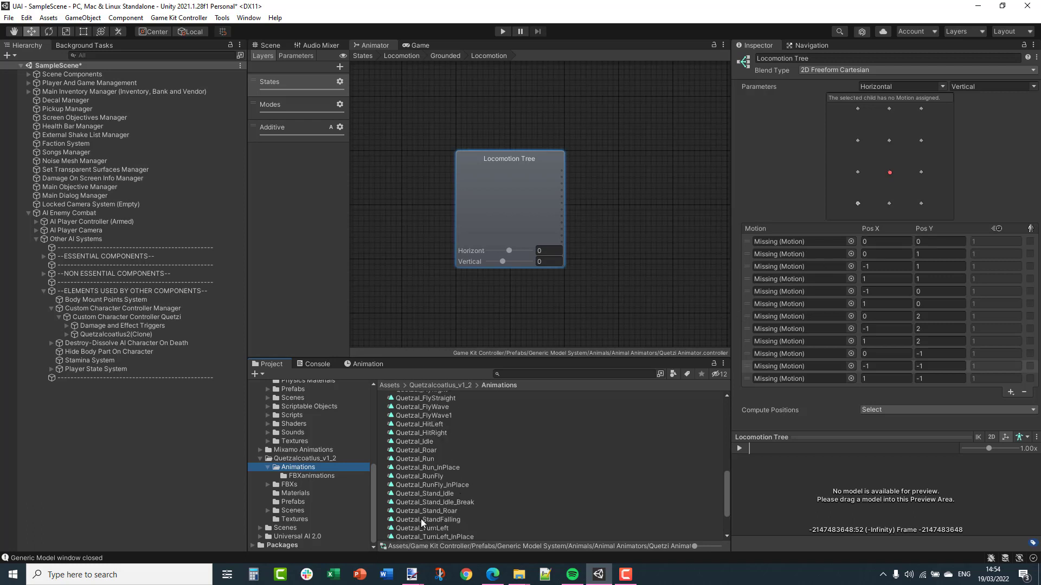
drag(426, 494, 792, 242)
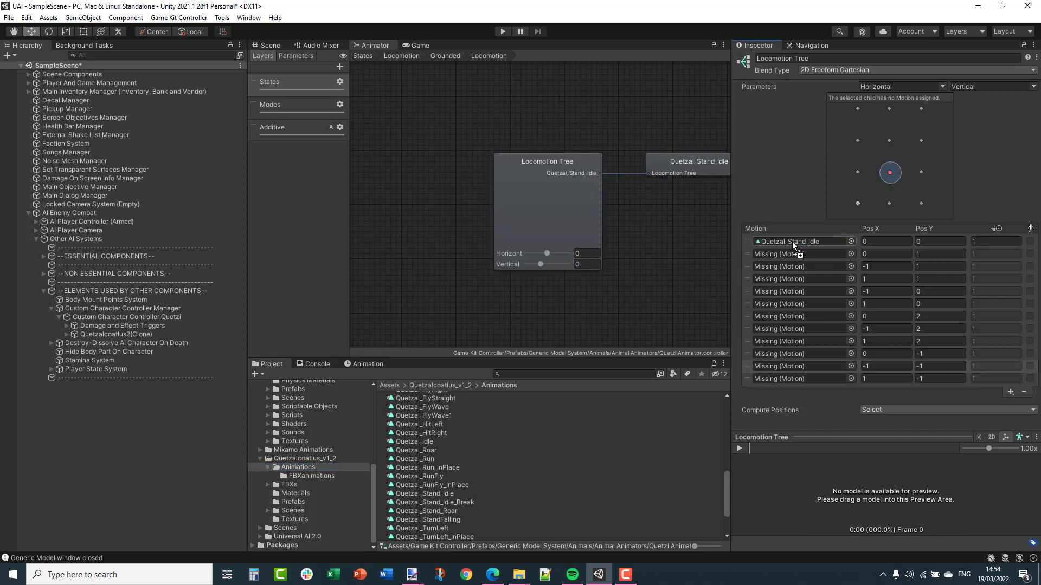
scroll(447, 479, down, 3)
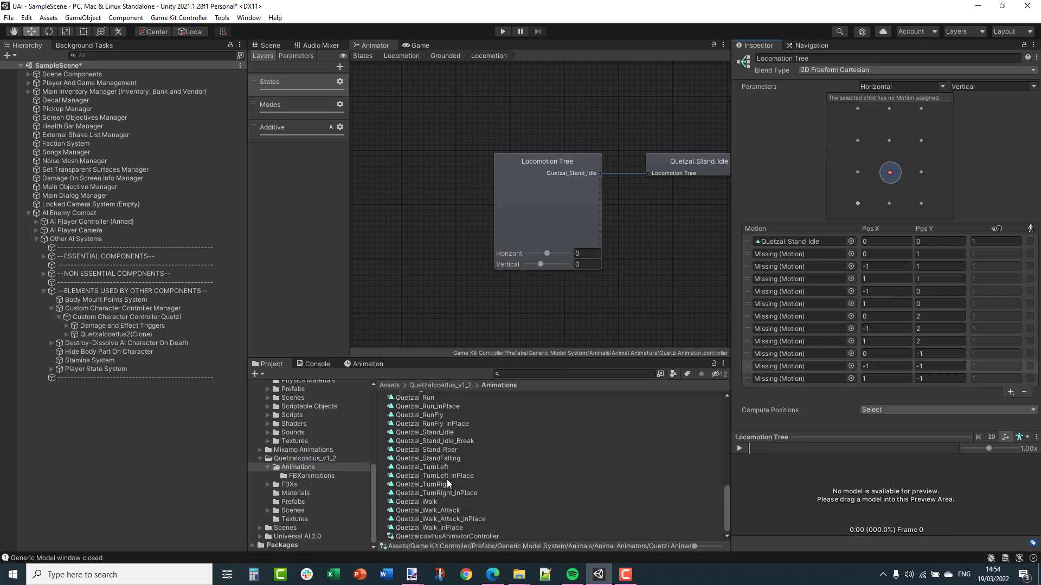
drag(424, 501, 769, 256)
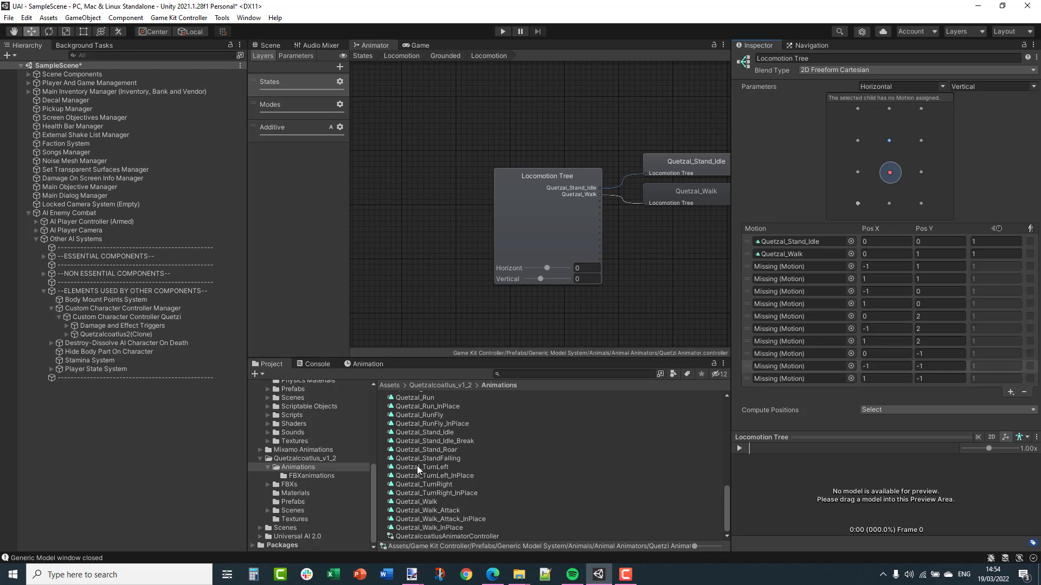
Assign Quetzal_TurnLeft to the Locomotion Tree motions at (-1, 1) and (-1, 0), and Quetzal_TurnRight to those at (1, 1) and (1, 0)
drag(411, 466, 792, 262)
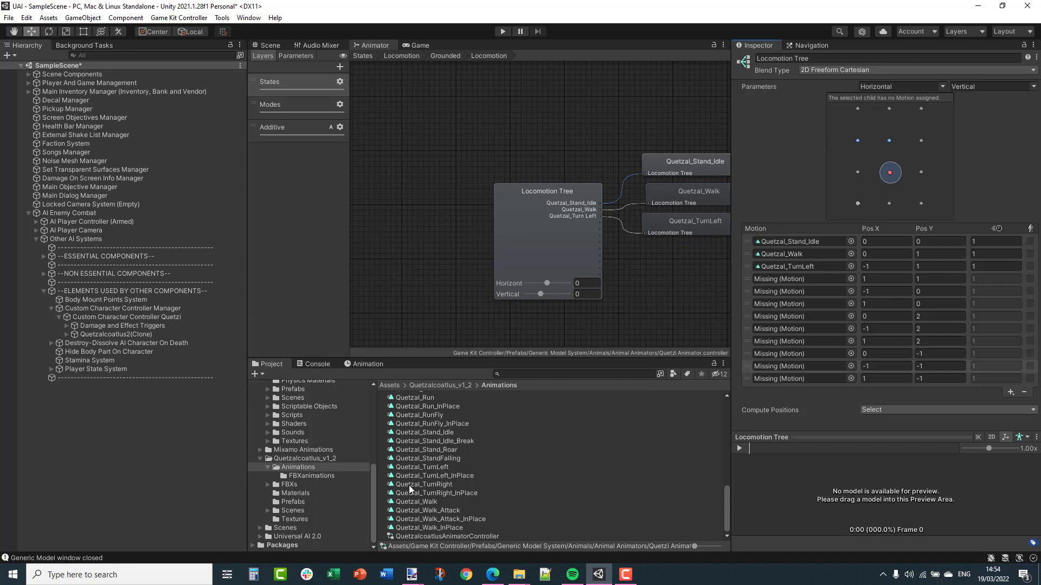
drag(412, 485, 774, 280)
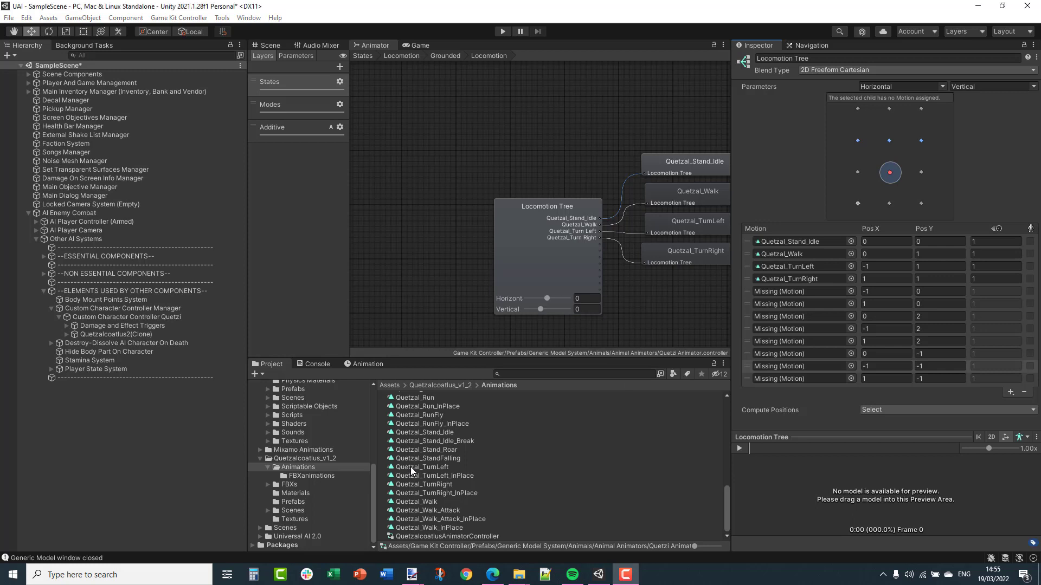
drag(411, 466, 802, 293)
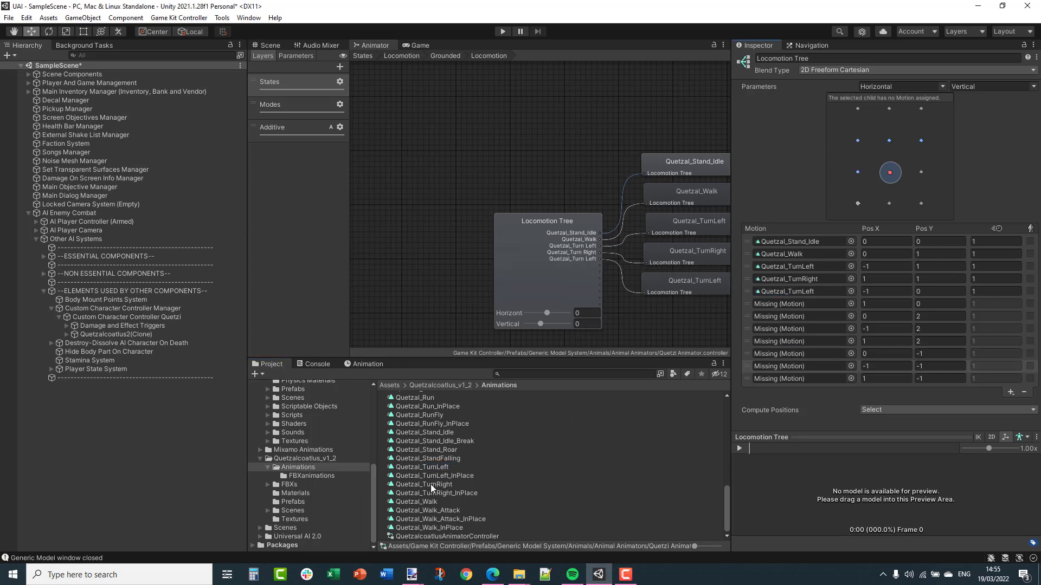
drag(428, 484, 811, 301)
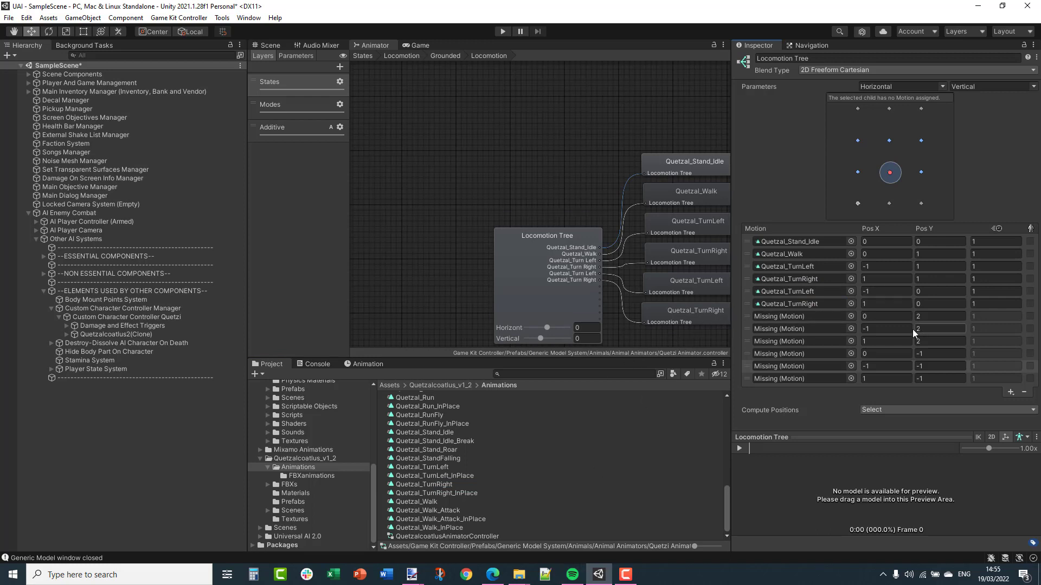
Assign Quetzal_Run to the Locomotion Tree motion at (0, 2), Quetzal_TurnLeft at (-1, 2) and Quetzal_TurnRight at (1, 2)
middle_drag(510, 266, 454, 181)
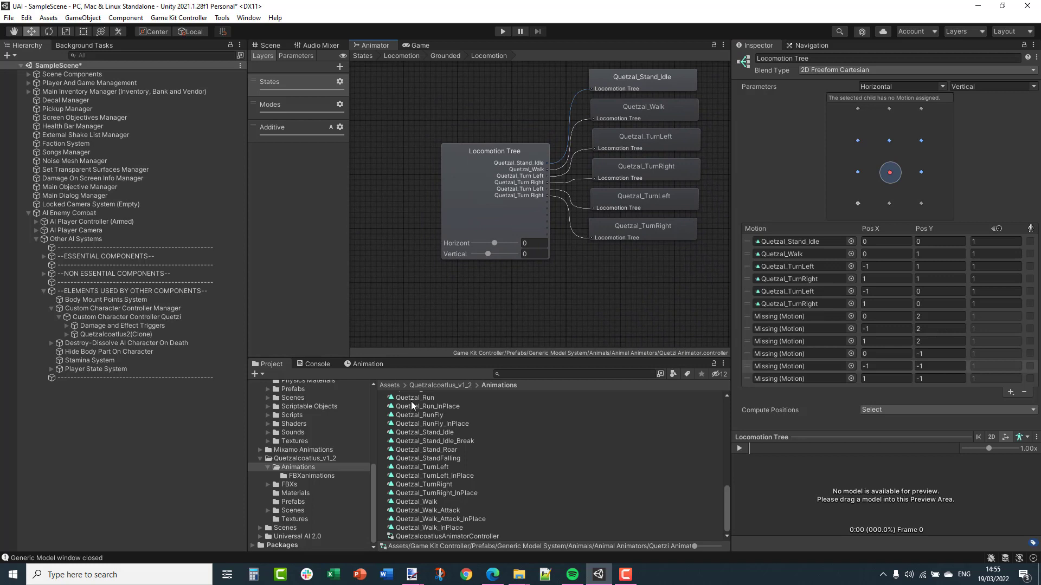
scroll(408, 417, up, 2)
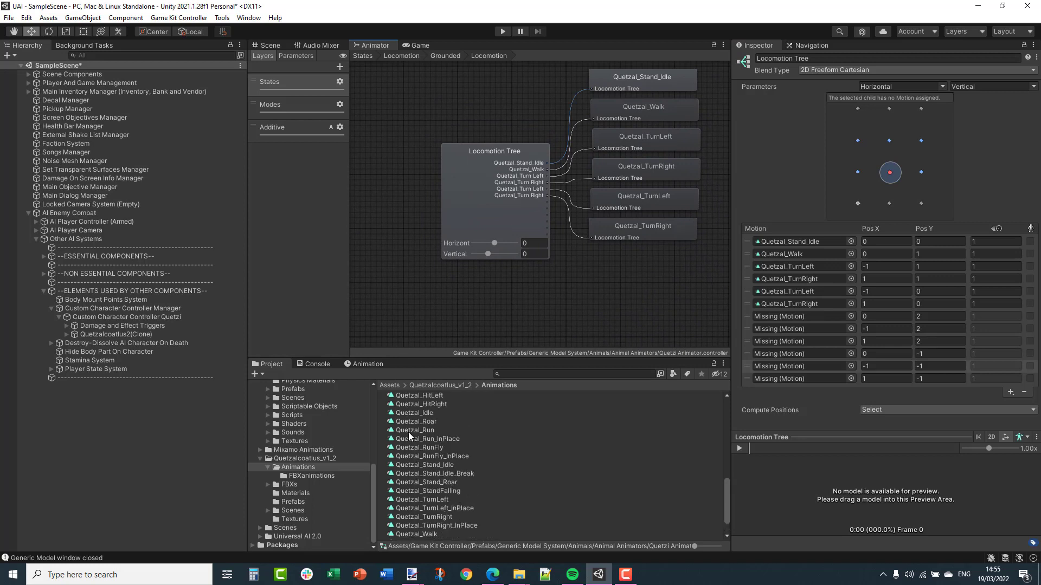
drag(409, 431, 820, 312)
scroll(425, 479, down, 2)
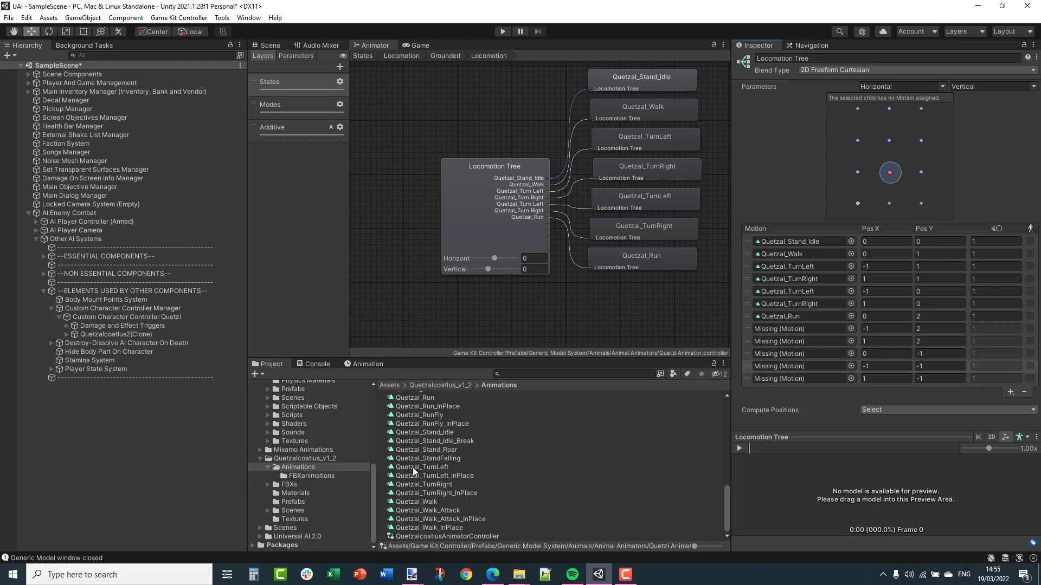
drag(412, 467, 789, 328)
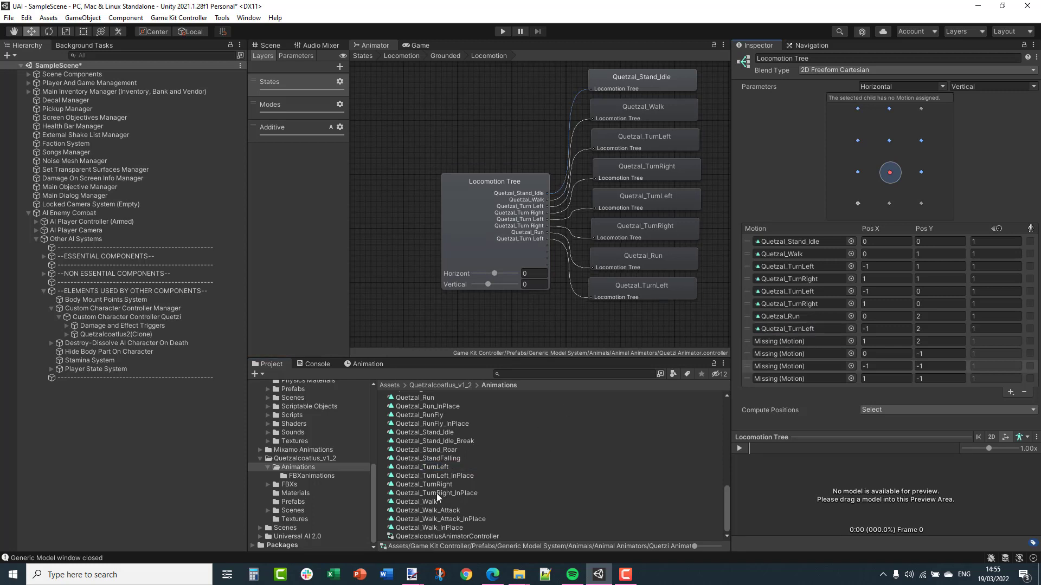
drag(423, 486, 771, 340)
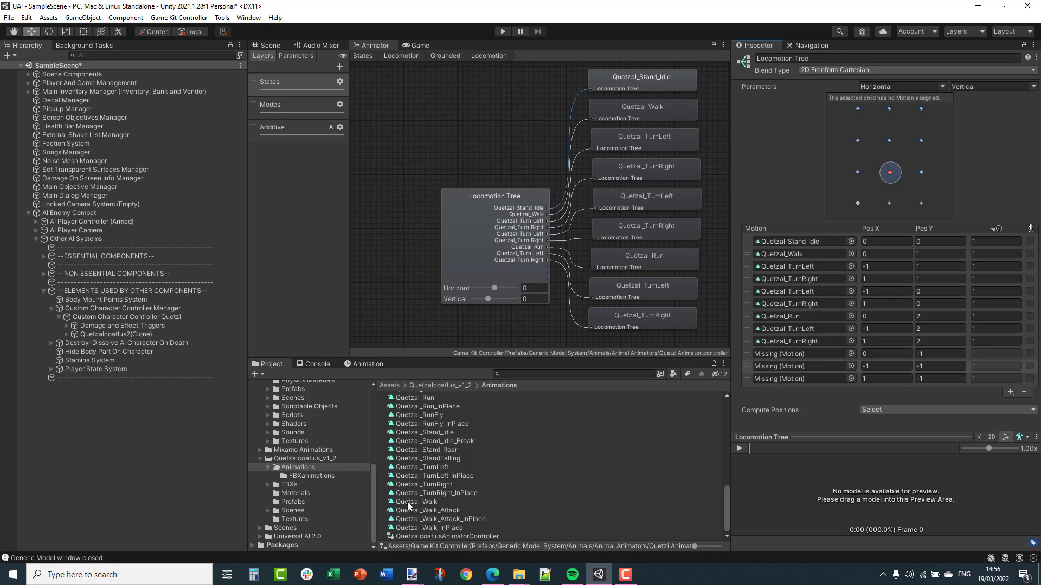
Assign Quetzal_Walk to the backward motion at (0, -1), Quetzal_TurnLeft at (-1, -1) and Quetzal_TurnRight at (1, -1)
drag(412, 501, 775, 353)
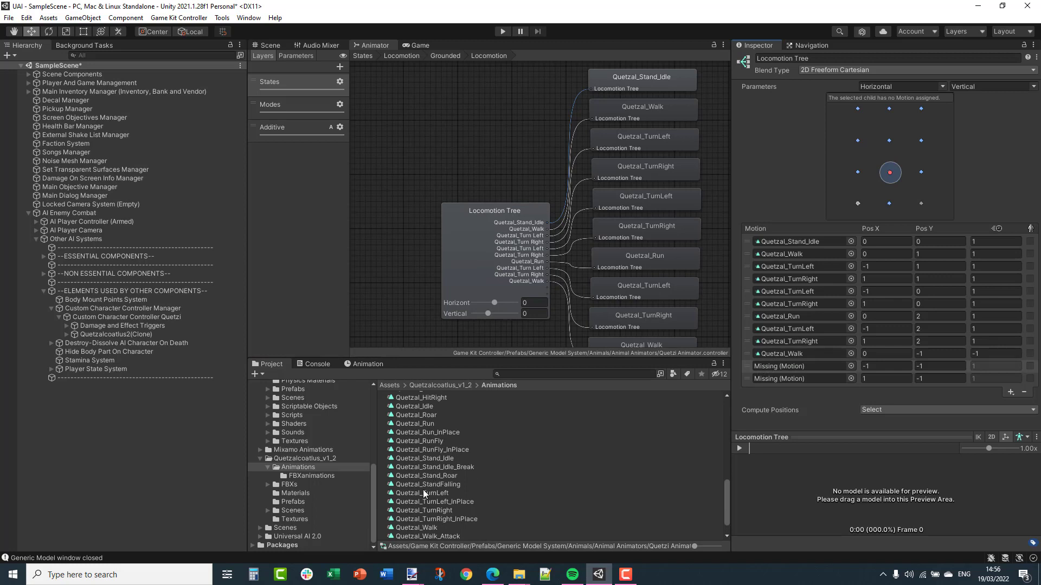
drag(415, 492, 796, 365)
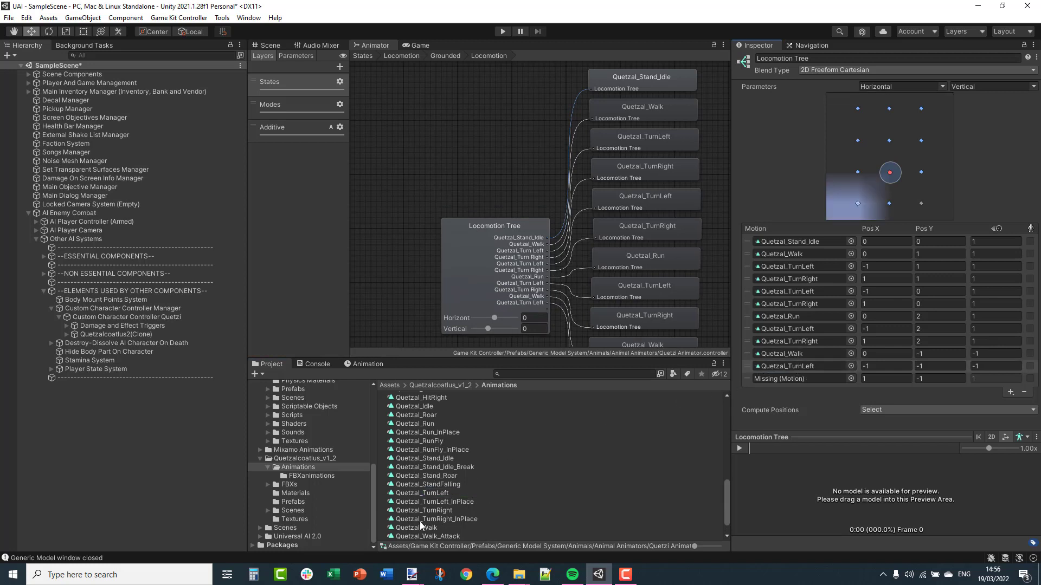
drag(415, 509, 795, 382)
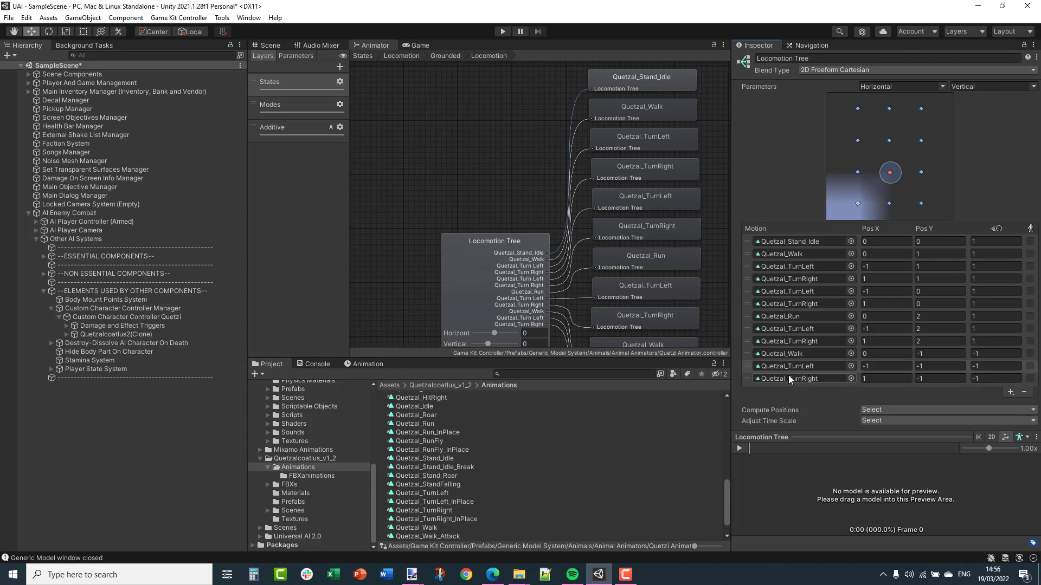
Enlarge the Locomotion Tree preview and load the Quetzalcoatlus2 prefab from the Quetzalcoatlus_v1_2 Prefabs folder as its preview model
drag(823, 436, 810, 264)
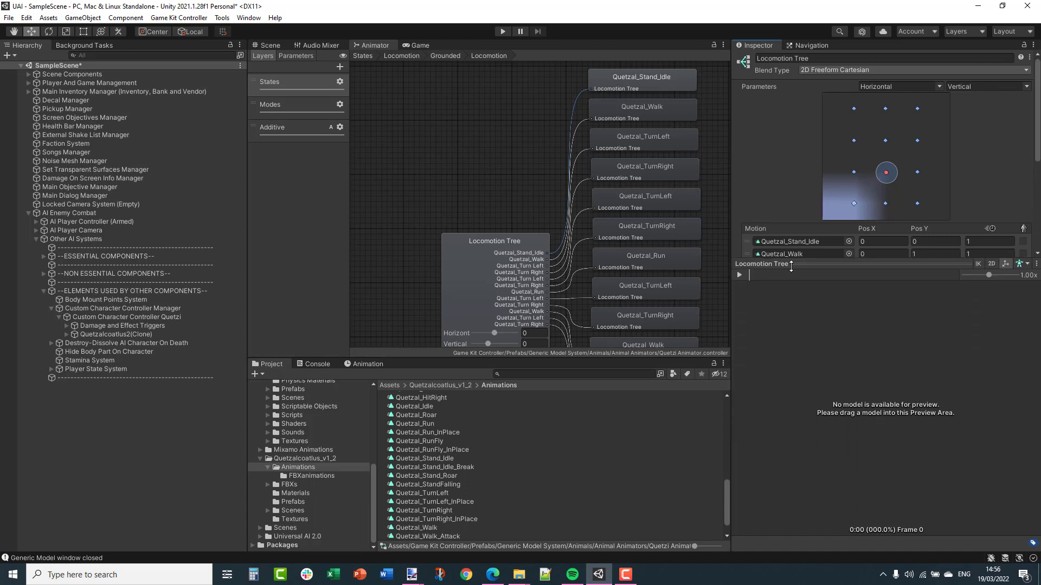
click(430, 384)
click(390, 385)
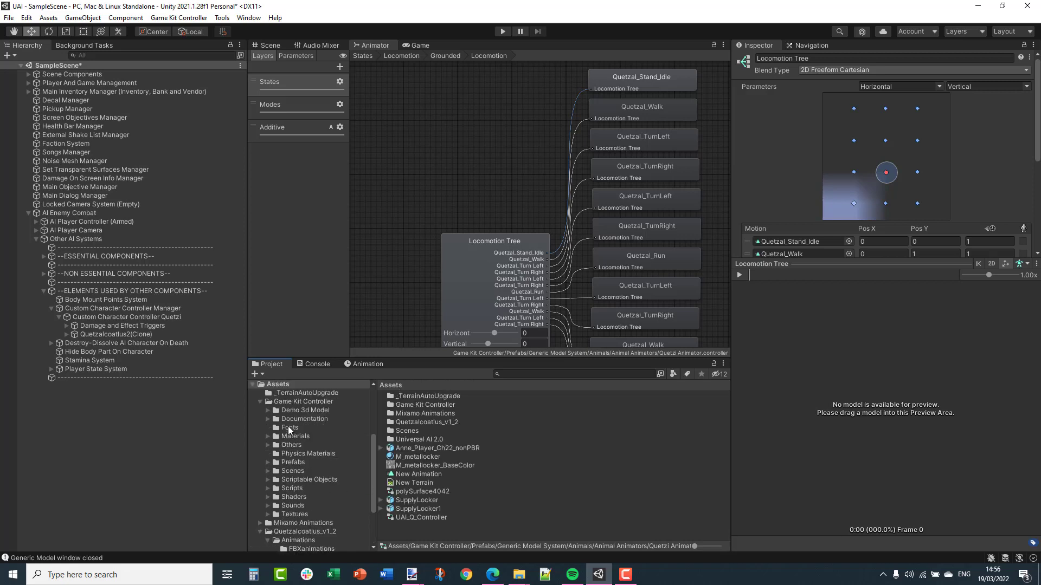
scroll(289, 430, down, 3)
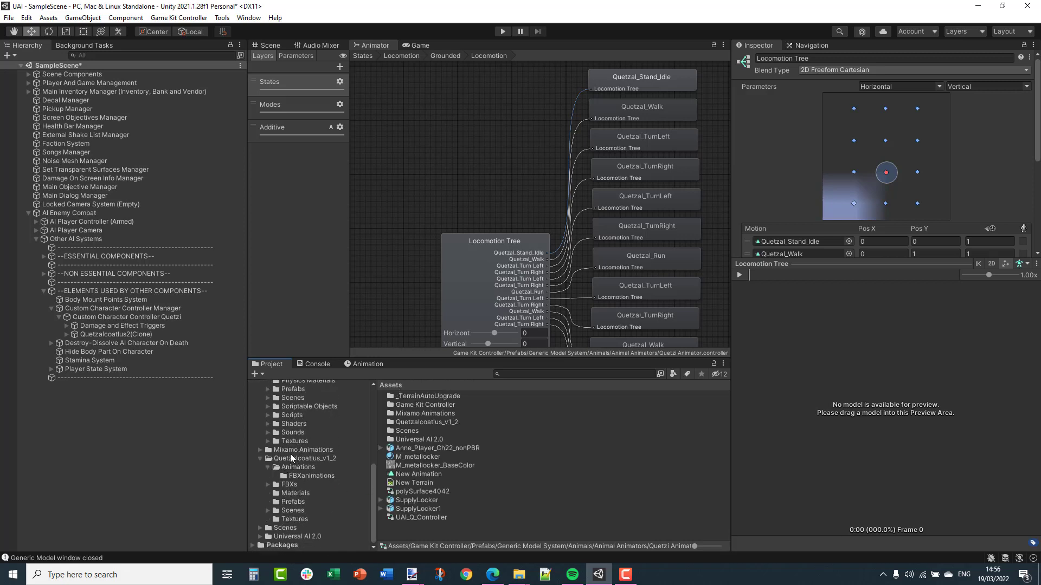
click(290, 501)
drag(421, 405, 791, 411)
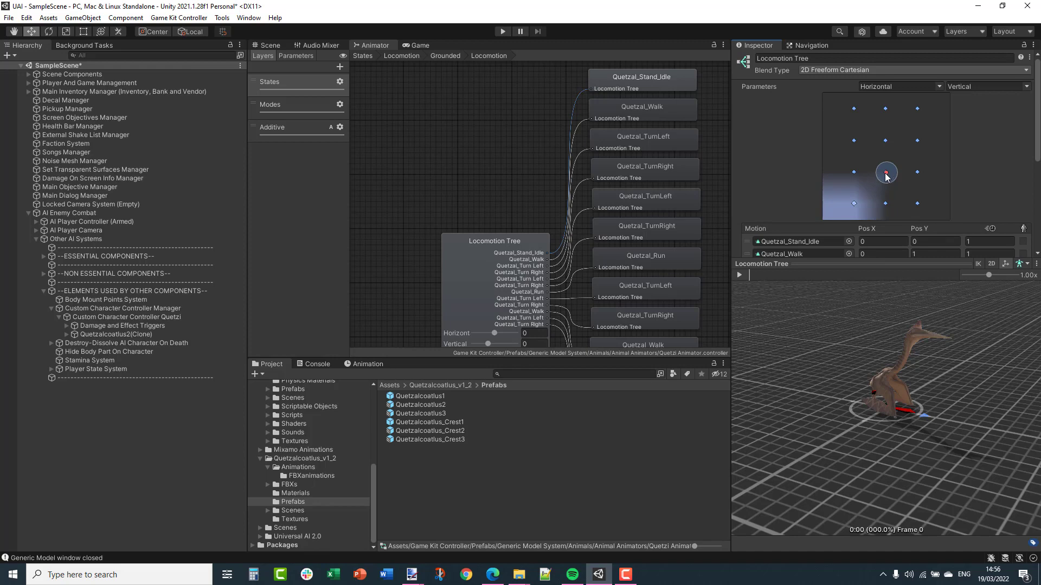
Preview the blended locomotion on the model with the blend point moved slightly behind the centre, and collapse the preview
mouse_move(887, 178)
mouse_down()
mouse_move(896, 186)
mouse_move(874, 185)
mouse_move(871, 201)
mouse_move(884, 208)
mouse_move(894, 162)
mouse_move(854, 147)
mouse_move(859, 202)
mouse_move(881, 192)
mouse_move(908, 111)
mouse_move(859, 114)
mouse_move(868, 171)
mouse_move(882, 186)
mouse_up()
click(739, 275)
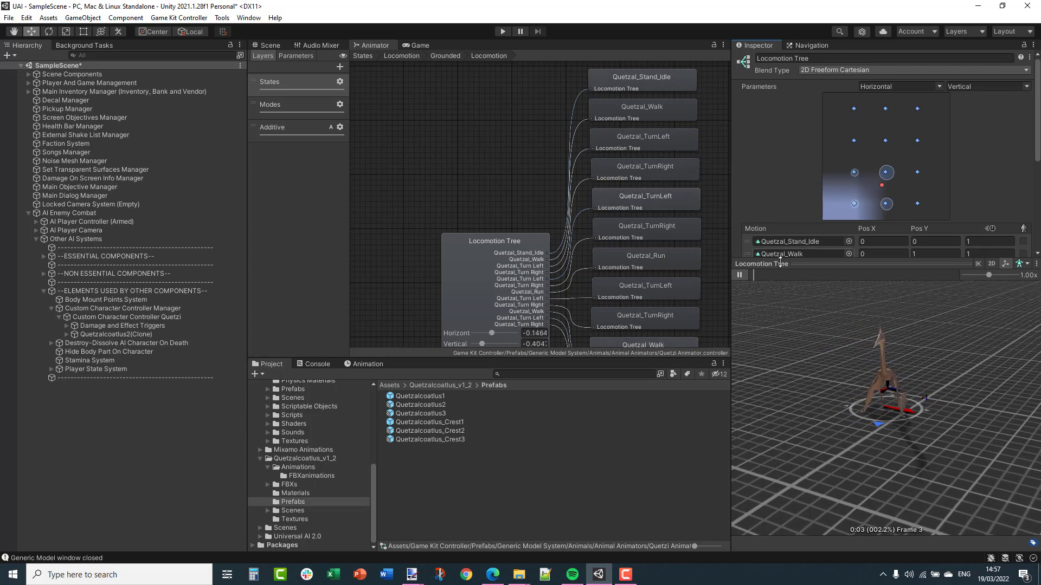
click(739, 275)
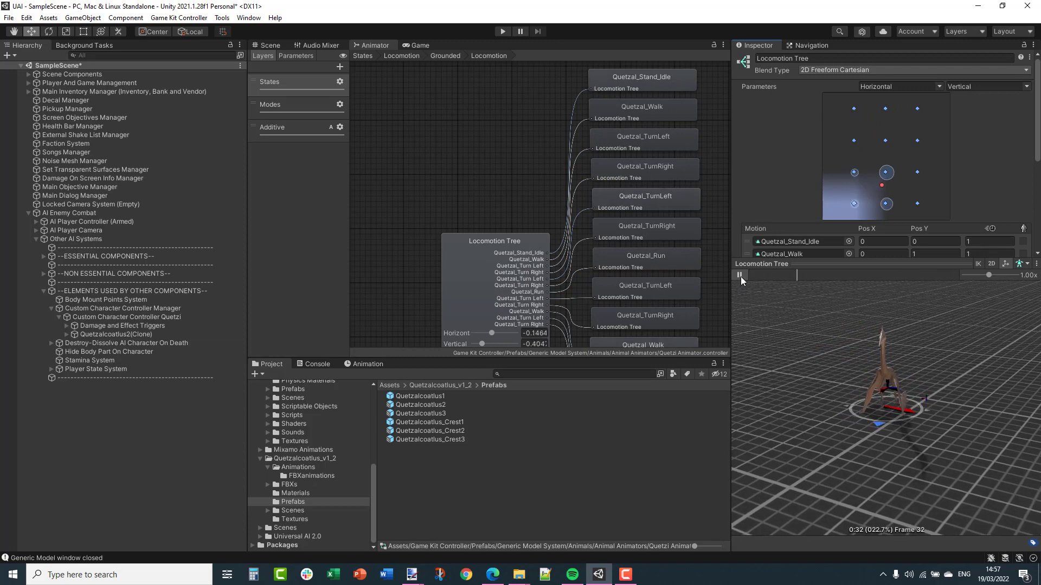
click(810, 264)
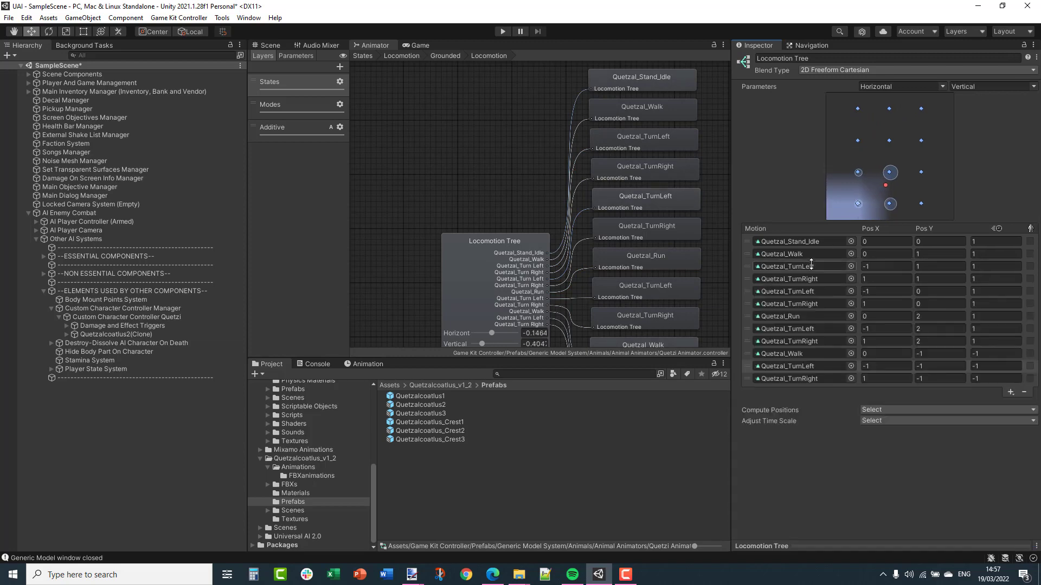
Assign Quetzal_StandFalling from the Animations folder as the motion of the Death 1 state inside the States layer's Death sub-state machine
click(445, 56)
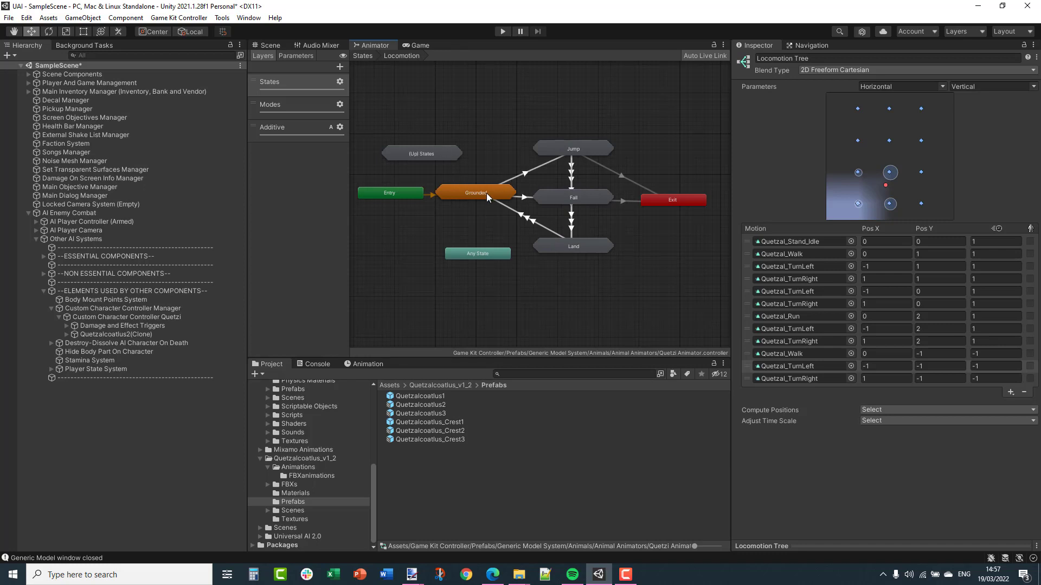
click(361, 56)
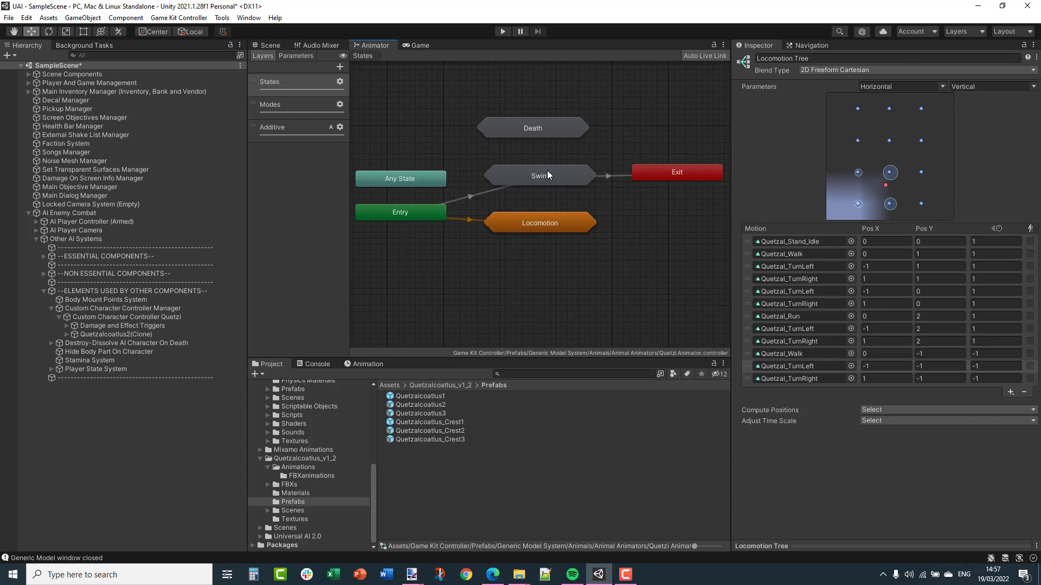
click(552, 133)
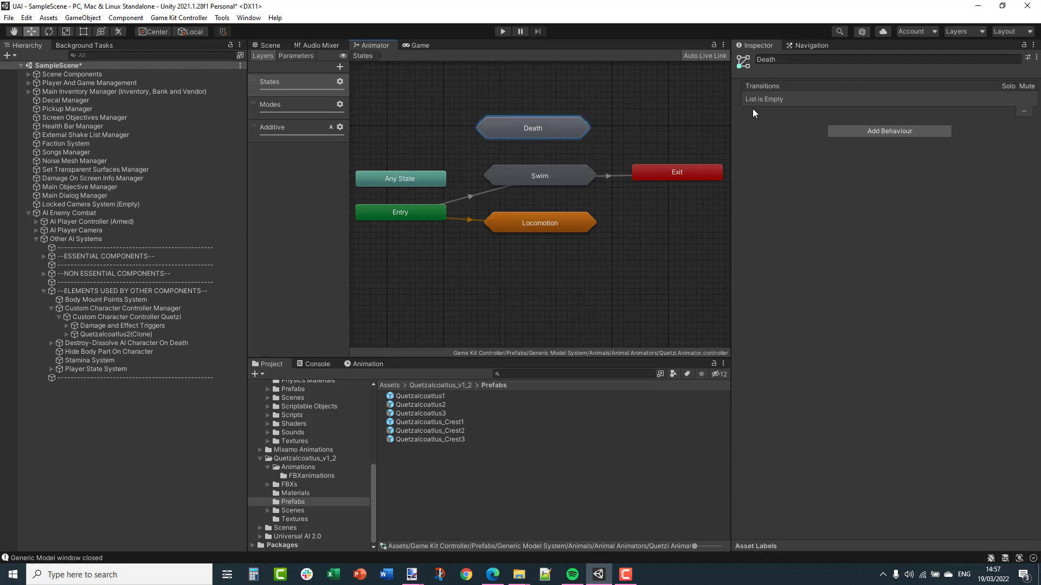
double_click(585, 128)
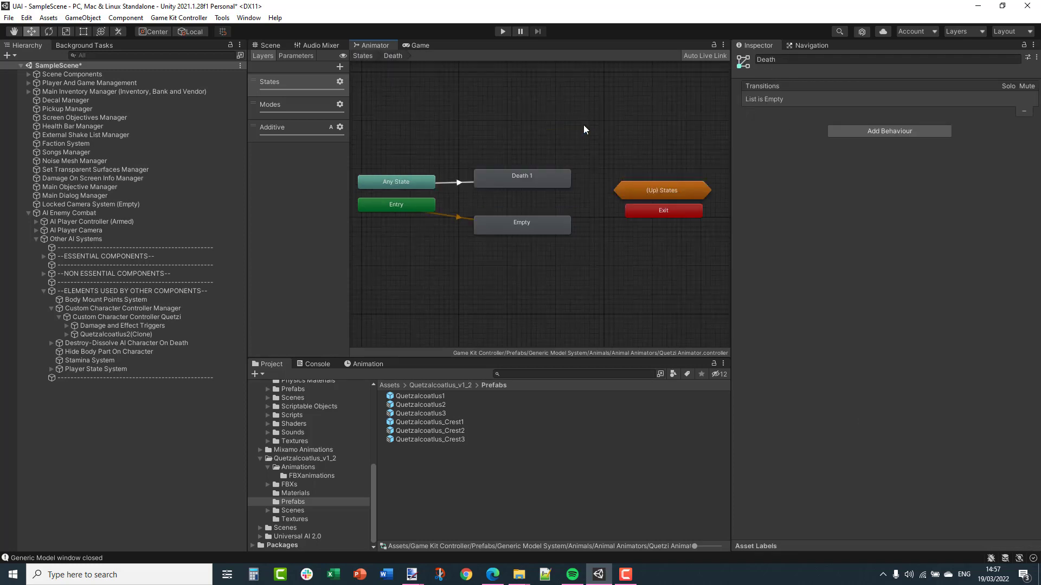
click(493, 181)
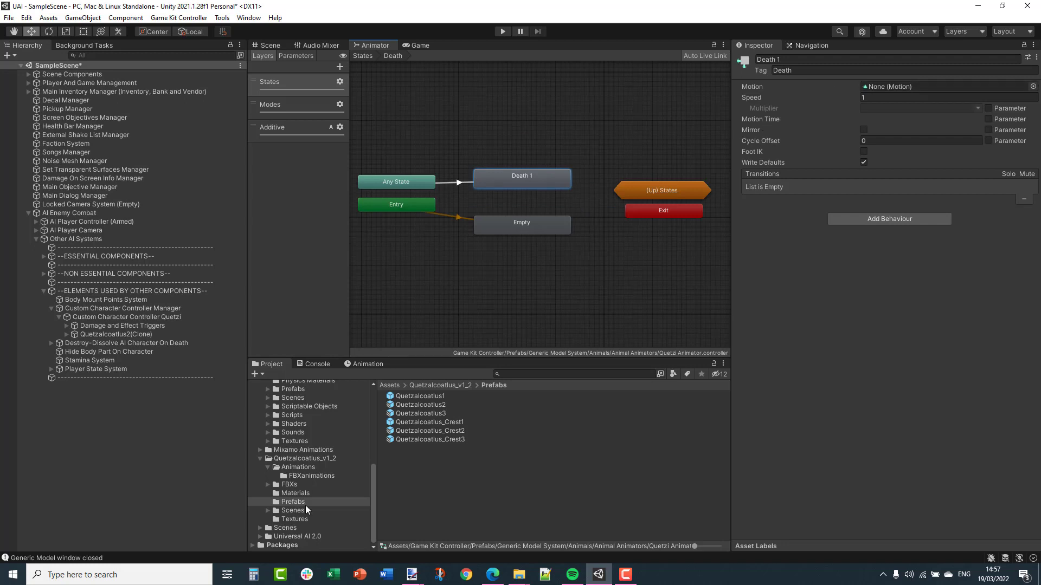
click(296, 468)
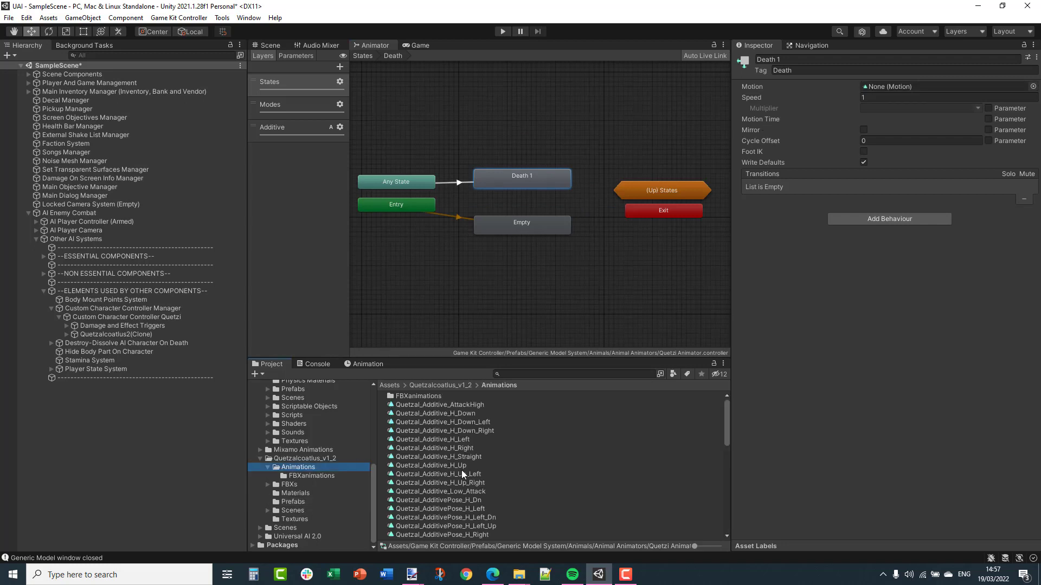
scroll(463, 489, down, 10)
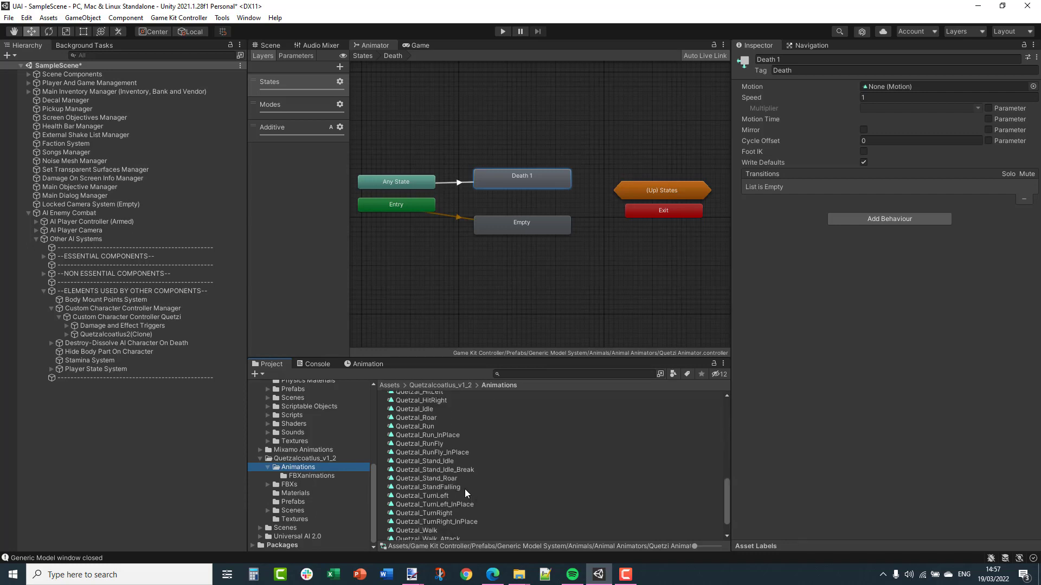
scroll(454, 457, down, 2)
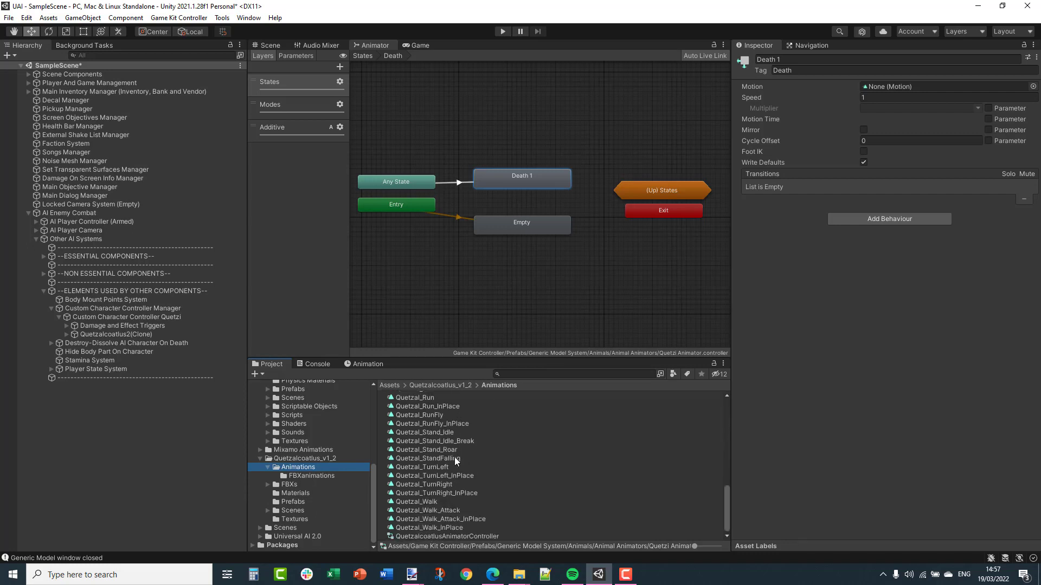
scroll(454, 460, up, 1)
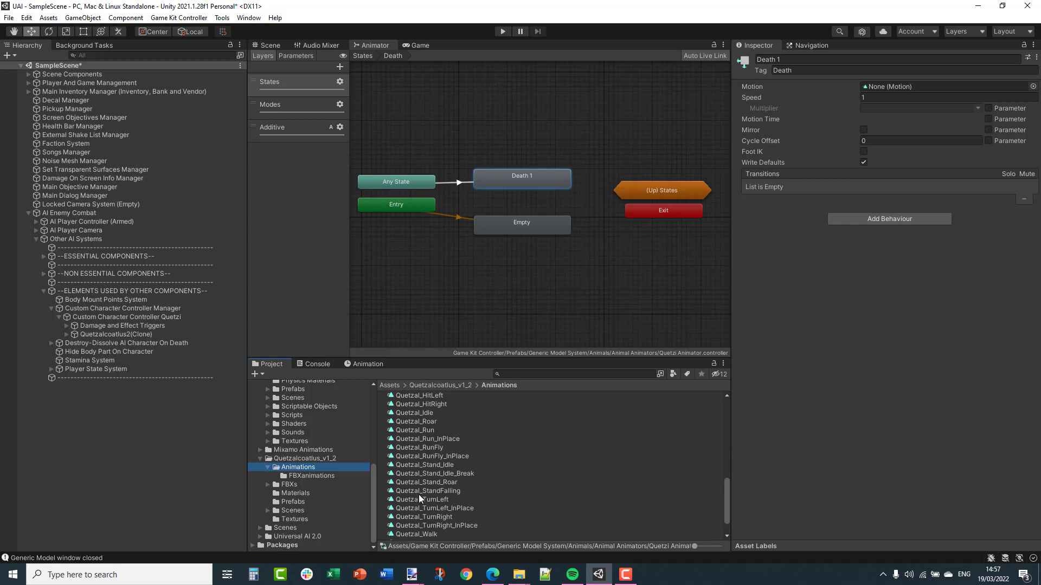
drag(414, 491, 883, 87)
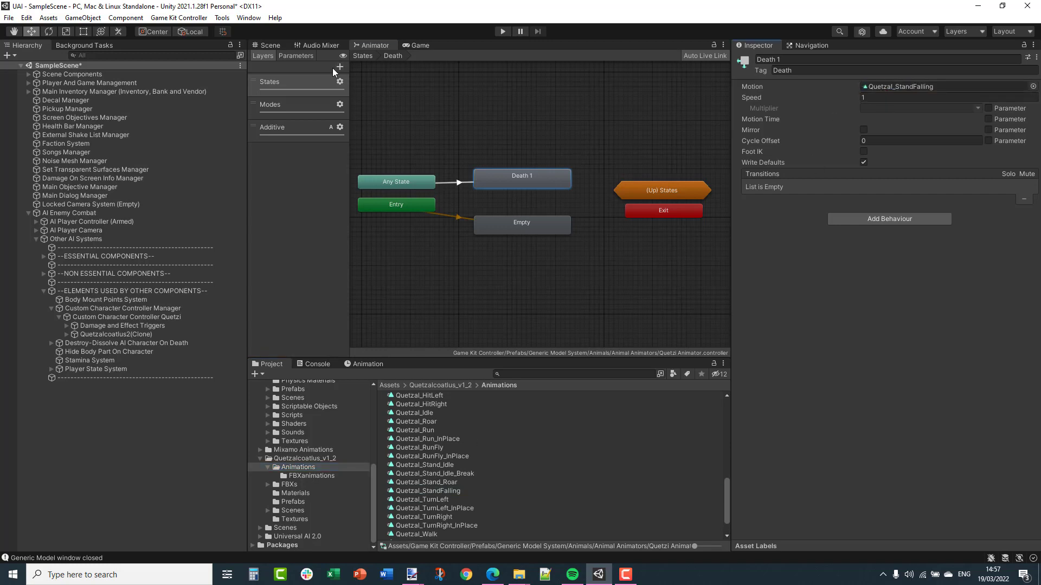
Assign Quetzal_Attack as the motion of the Attack Bite Left state inside the Modes layer's Attacks sub-state machine
click(362, 56)
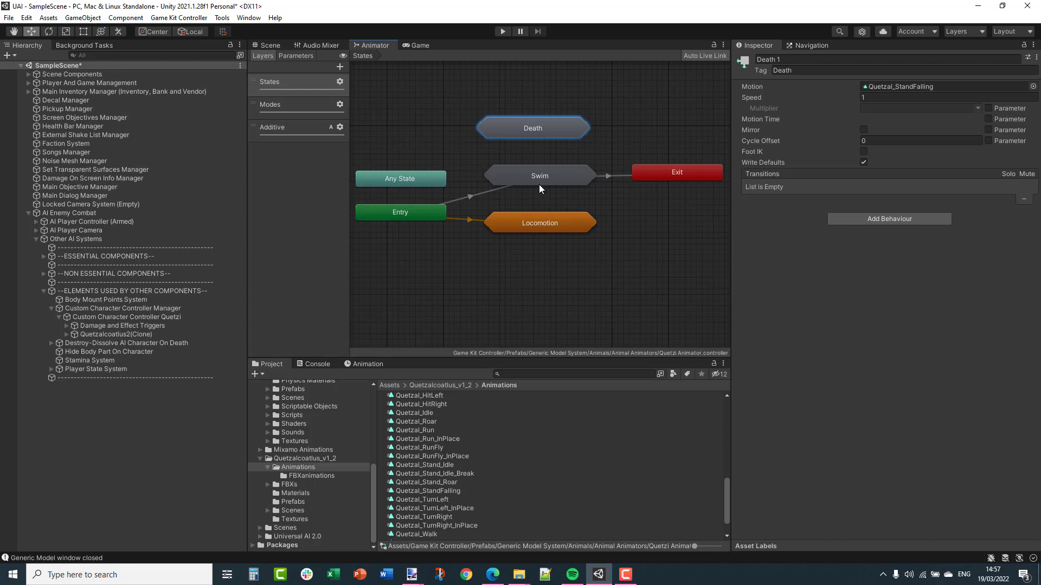
click(293, 104)
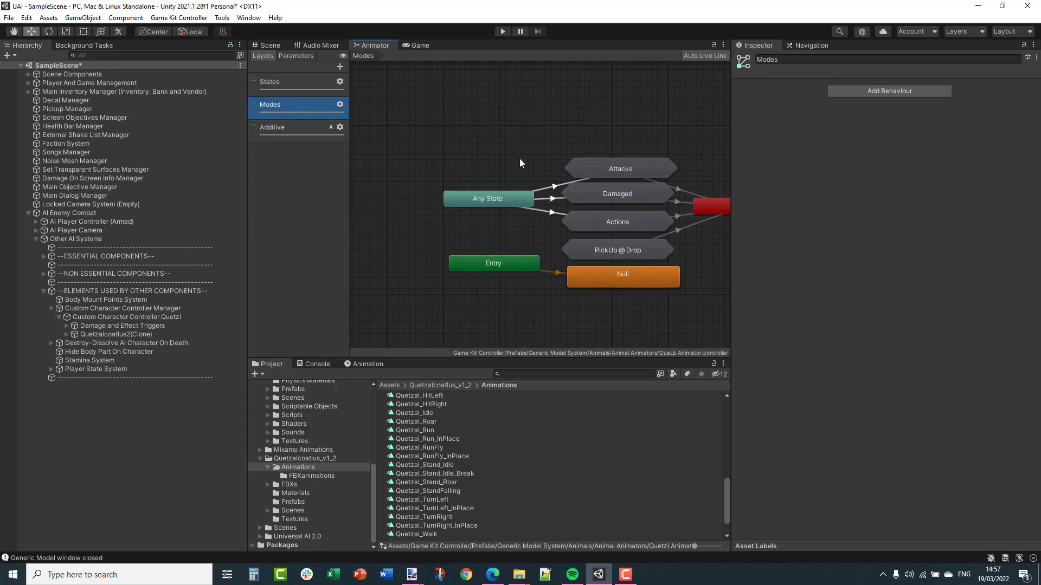
middle_drag(520, 159, 450, 141)
double_click(549, 148)
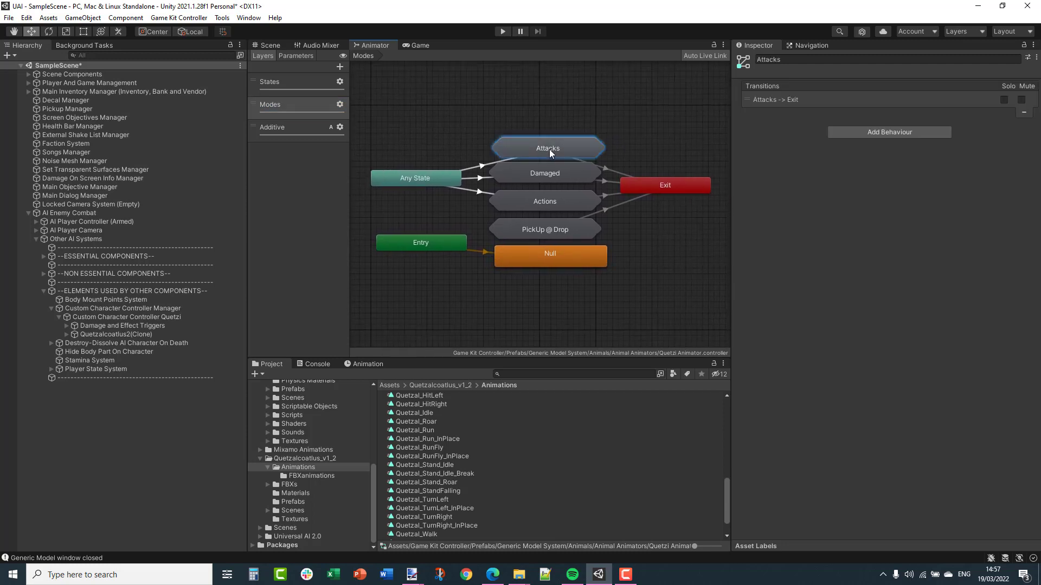
click(489, 184)
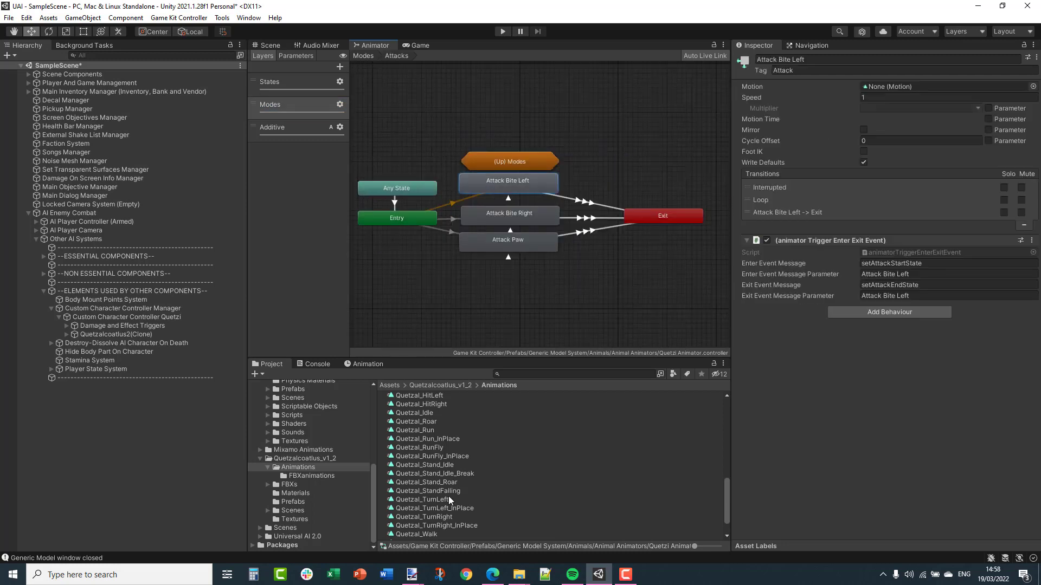
scroll(448, 496, up, 2)
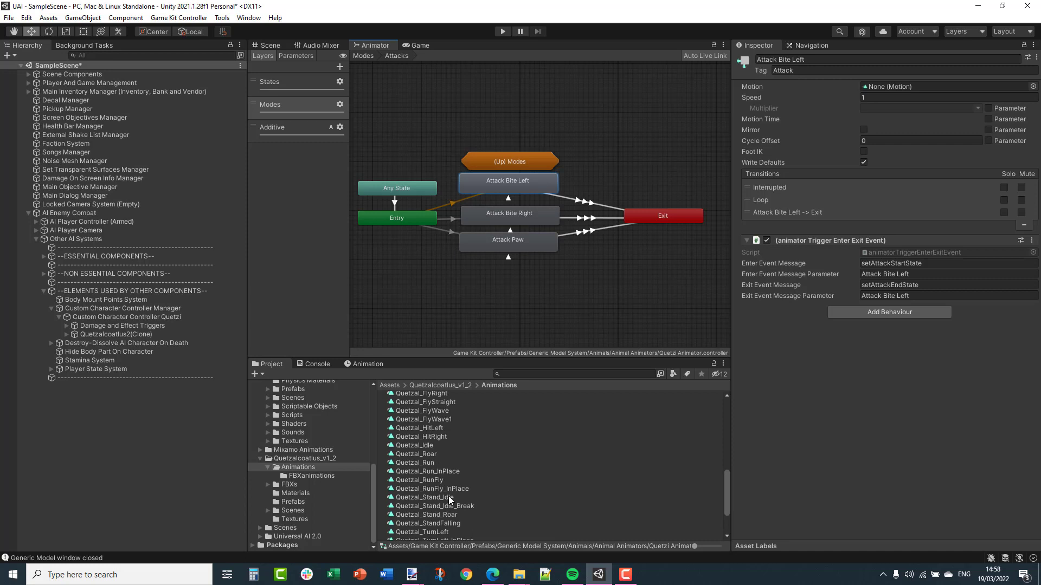
scroll(448, 496, up, 10)
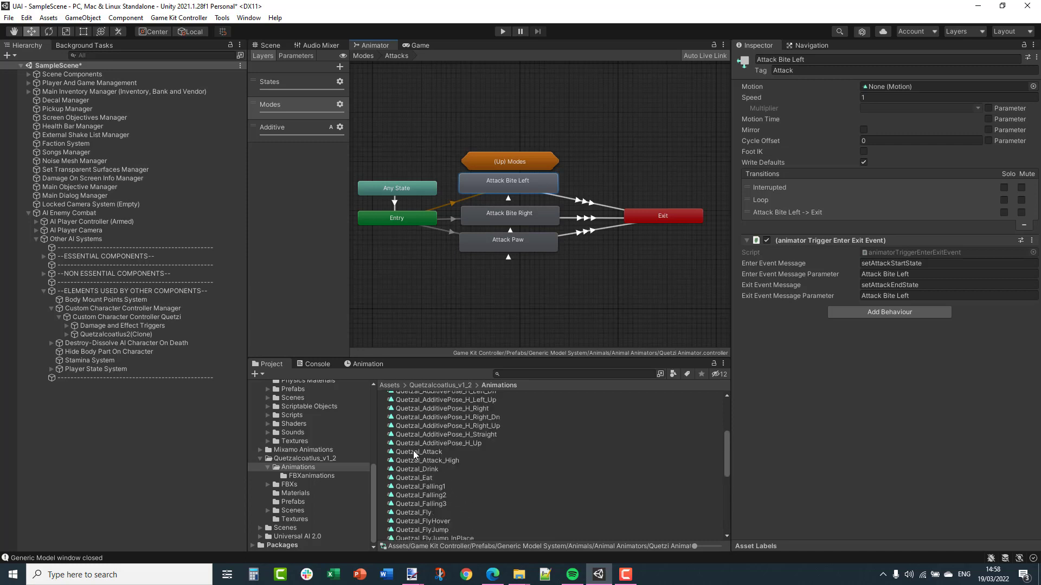
drag(415, 455, 875, 95)
Assign Quetzal_Attack as the motion of both the Attack Bite Right and Attack Paw states
click(482, 219)
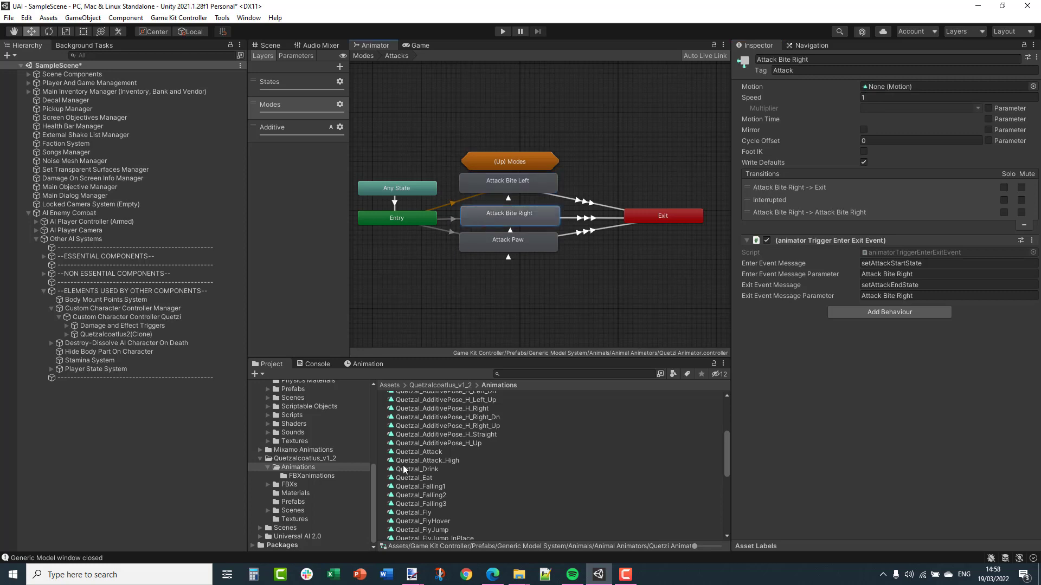
drag(407, 451, 895, 95)
click(533, 245)
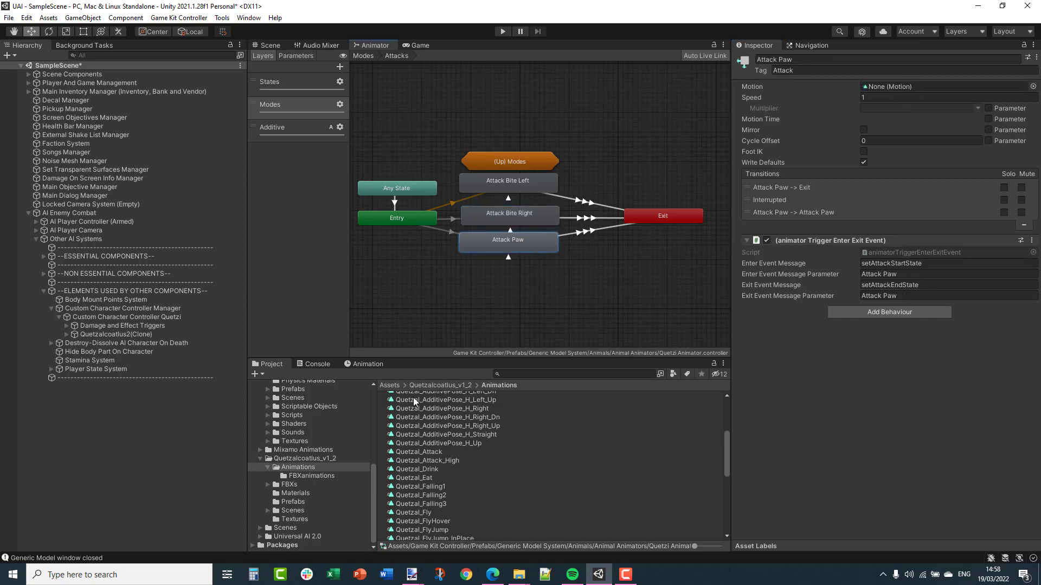
click(401, 454)
drag(401, 454, 914, 91)
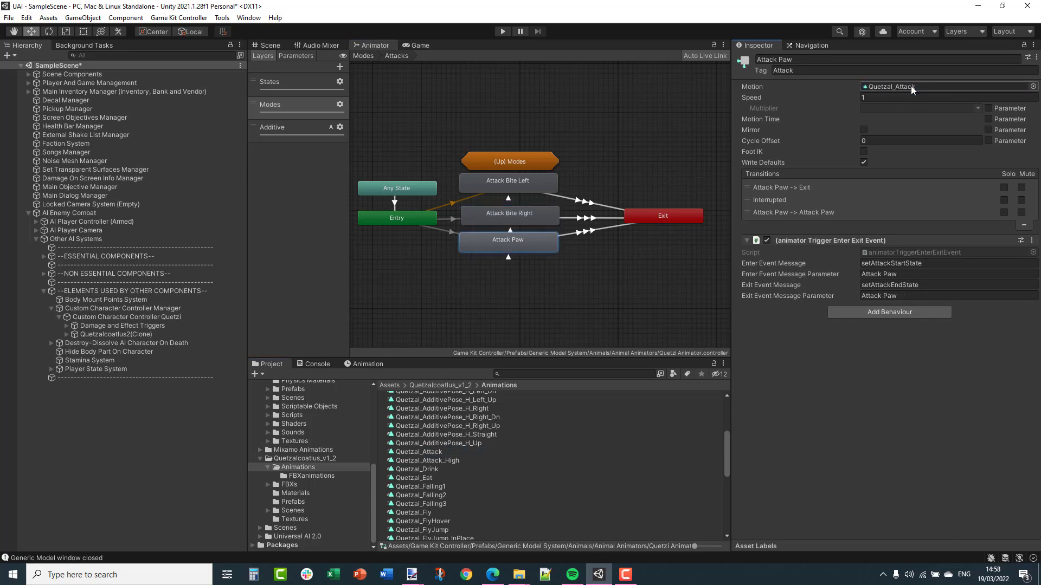
In the Modes layer's Damaged sub-state machine, assign Quetzal_HitLeft to Damaged Front Left and Quetzal_HitRight to Damaged Front Right
click(370, 54)
double_click(532, 177)
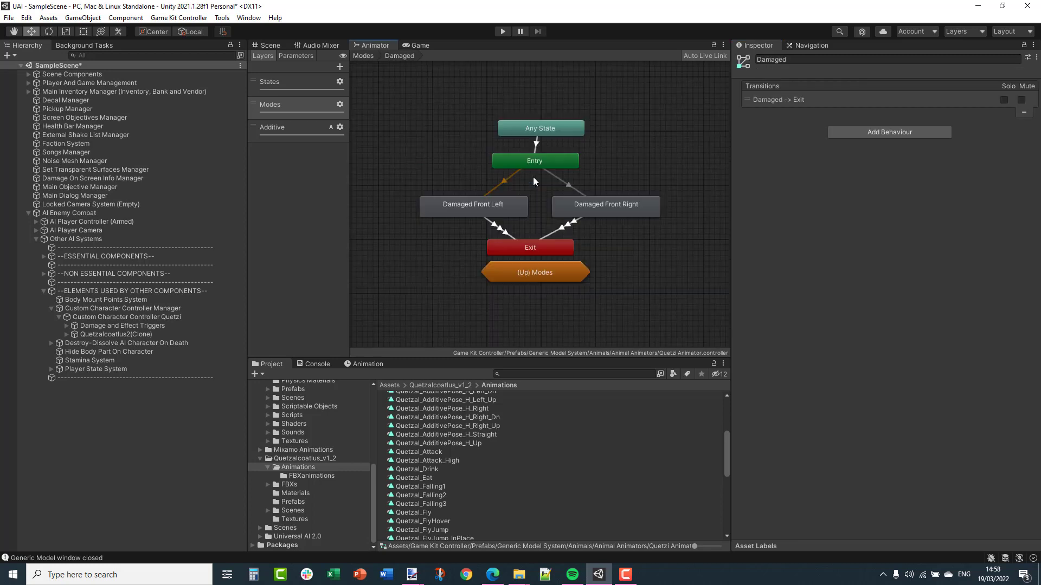
click(474, 205)
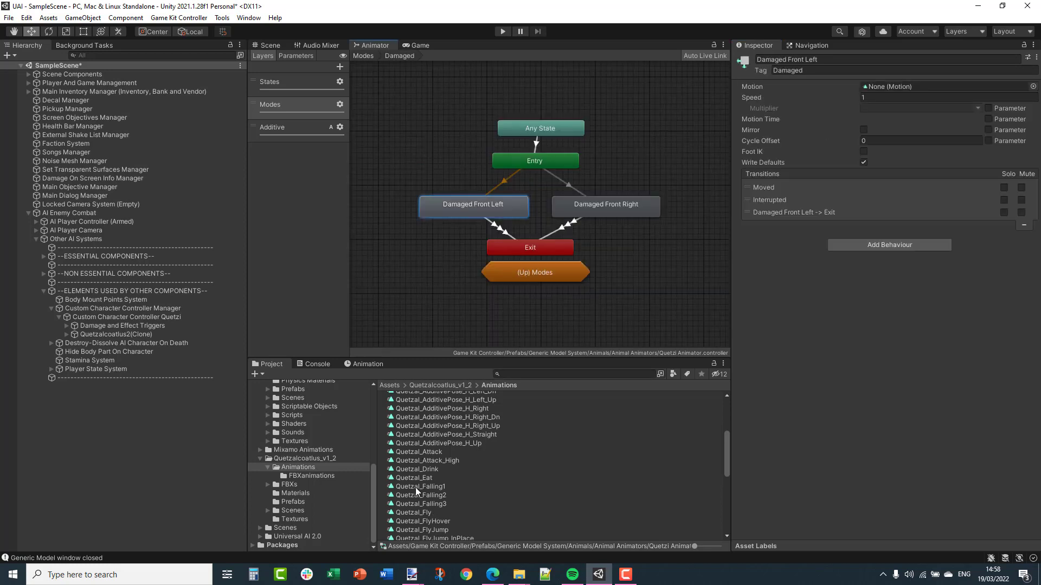
scroll(415, 486, down, 5)
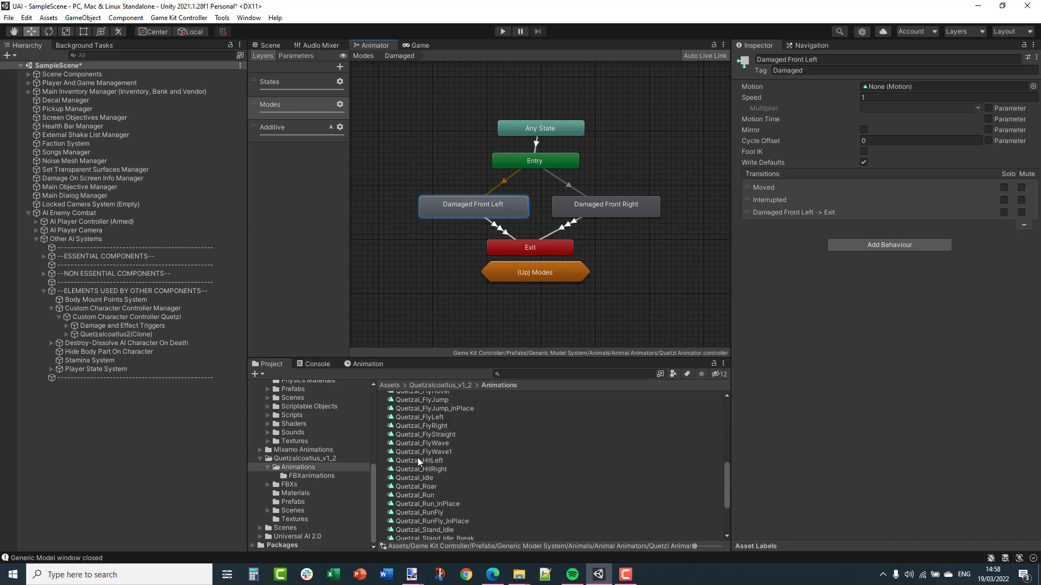
drag(418, 460, 878, 90)
click(587, 211)
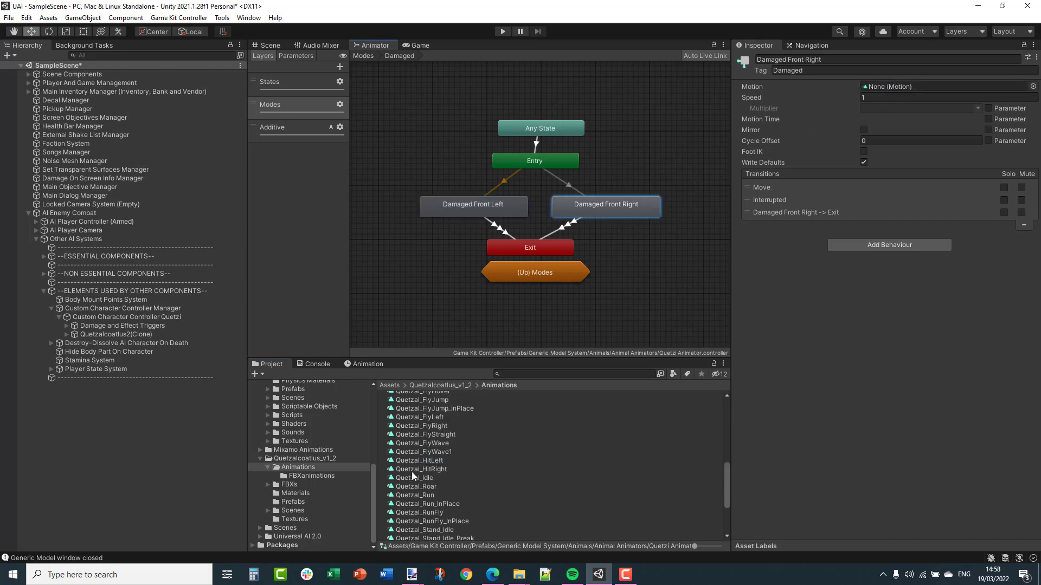
drag(411, 470, 878, 87)
click(357, 57)
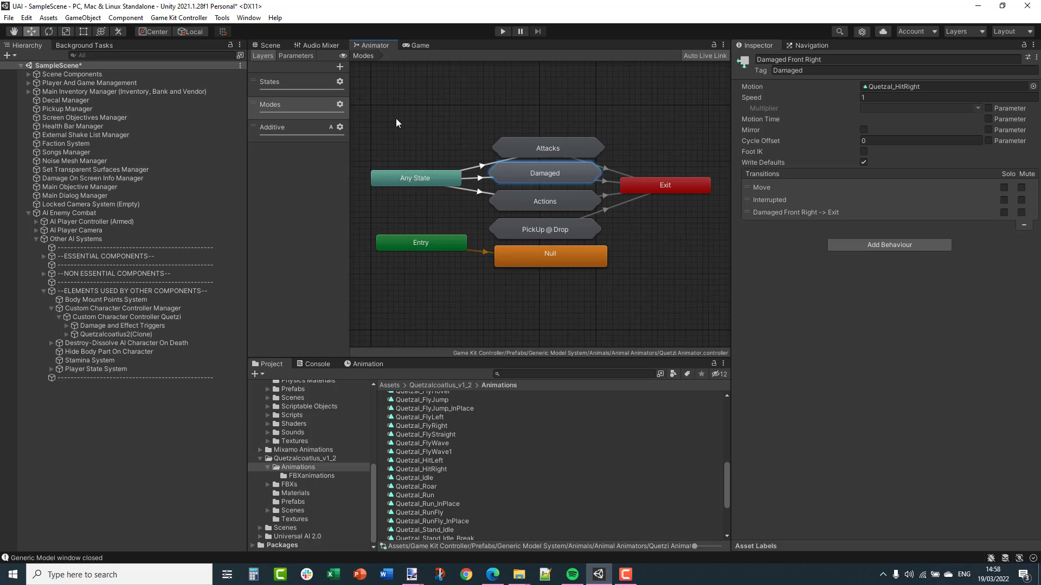
Set the Custom Character Controller Manager to start the game with a custom character controller, using Quetzi as the starting controller name
click(270, 43)
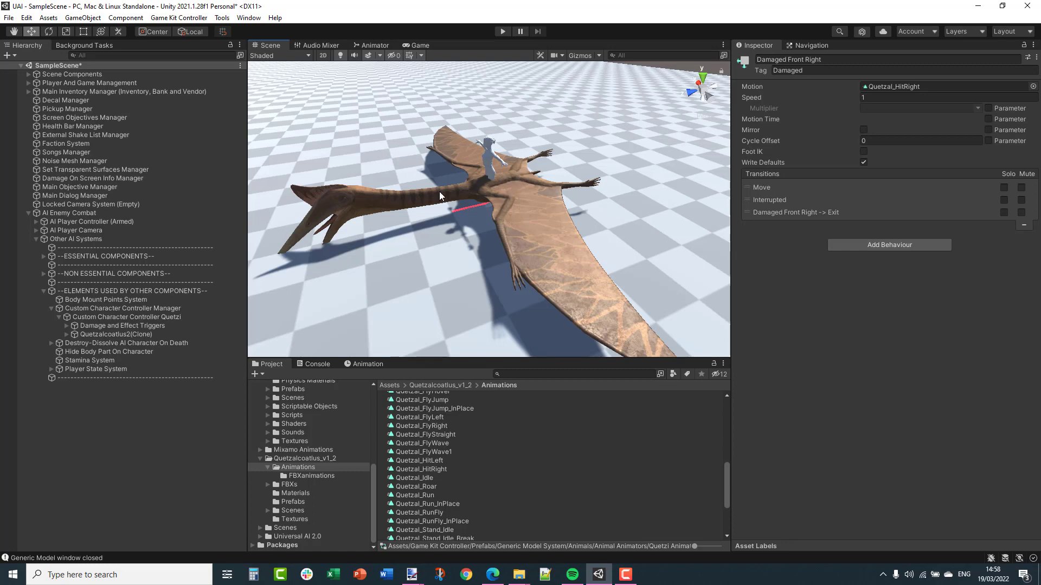
mouse_move(440, 192)
middle_down()
mouse_move(461, 212)
mouse_move(430, 184)
middle_up()
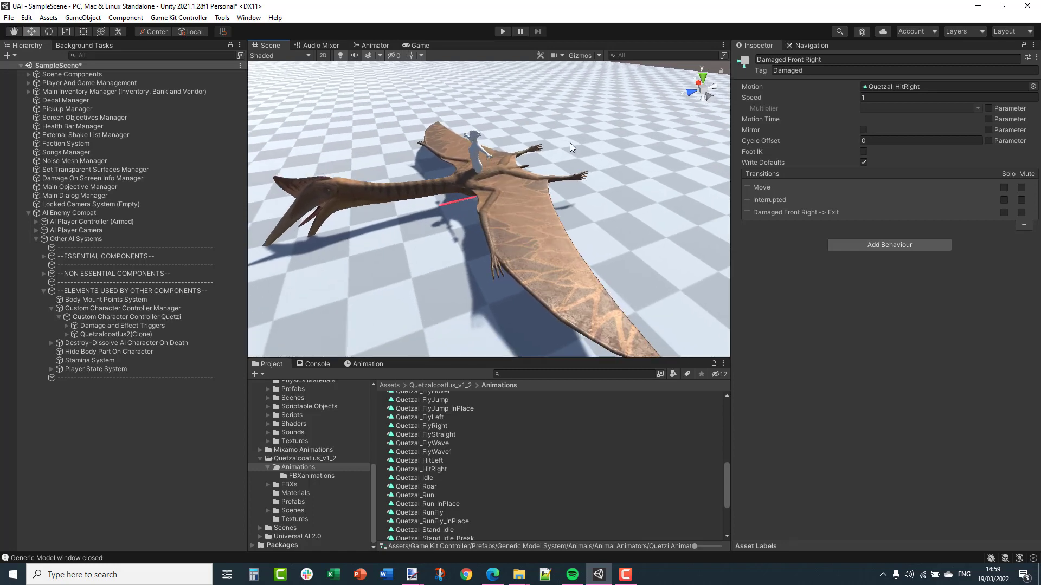
scroll(570, 142, down, 2)
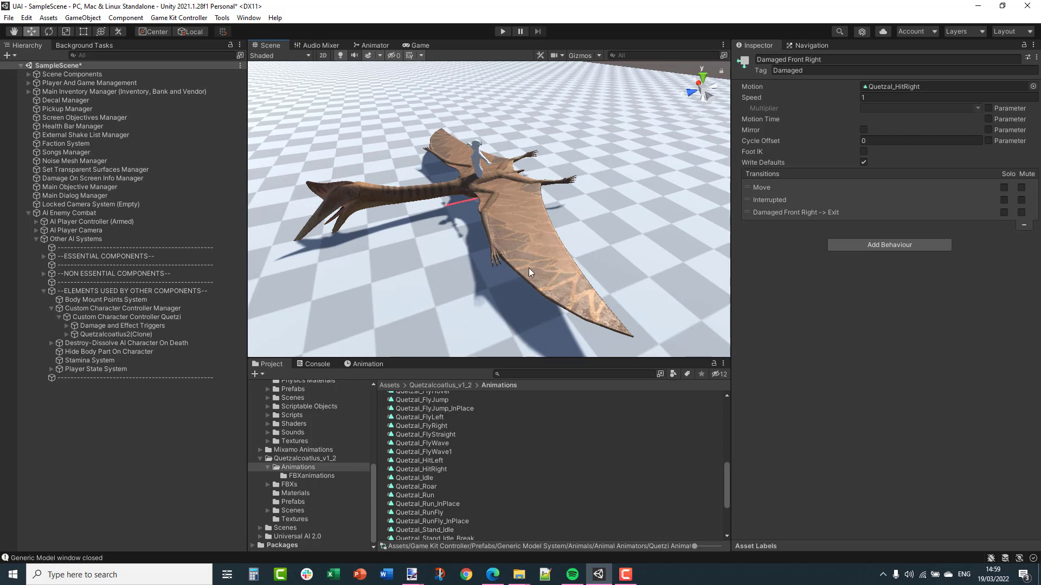
middle_drag(412, 194, 411, 195)
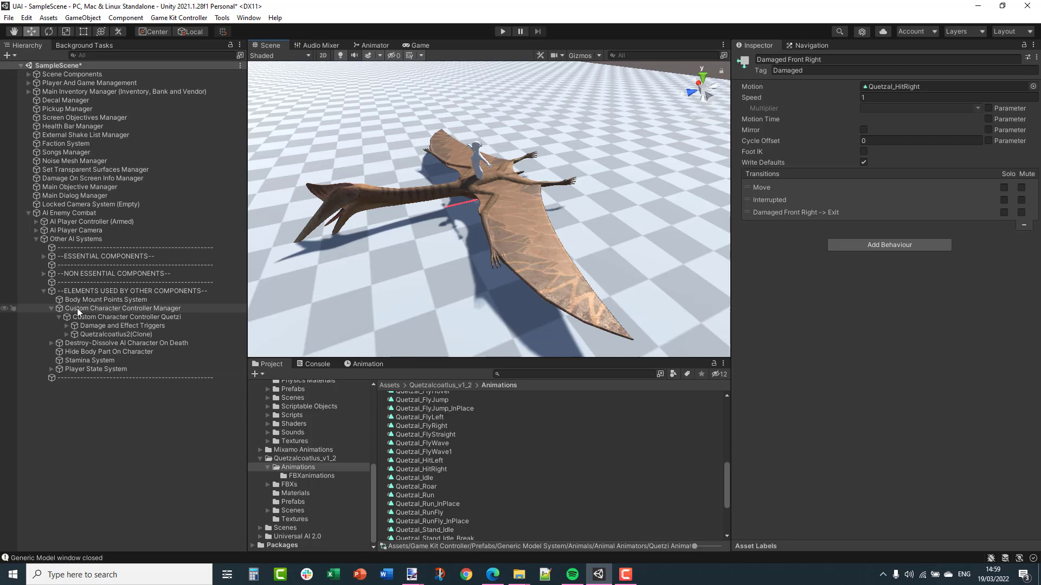
click(107, 310)
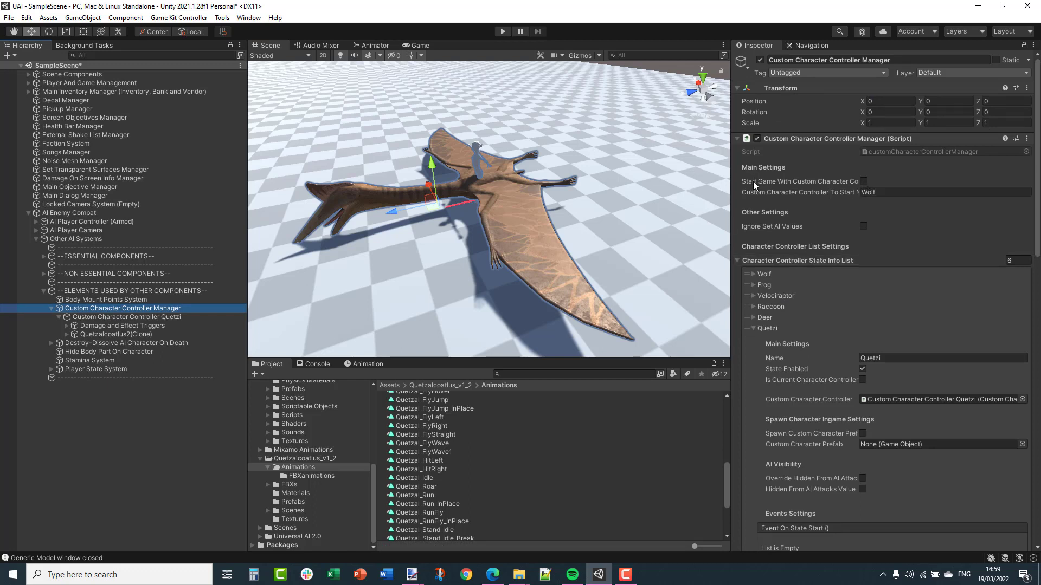
click(863, 182)
key(Tab)
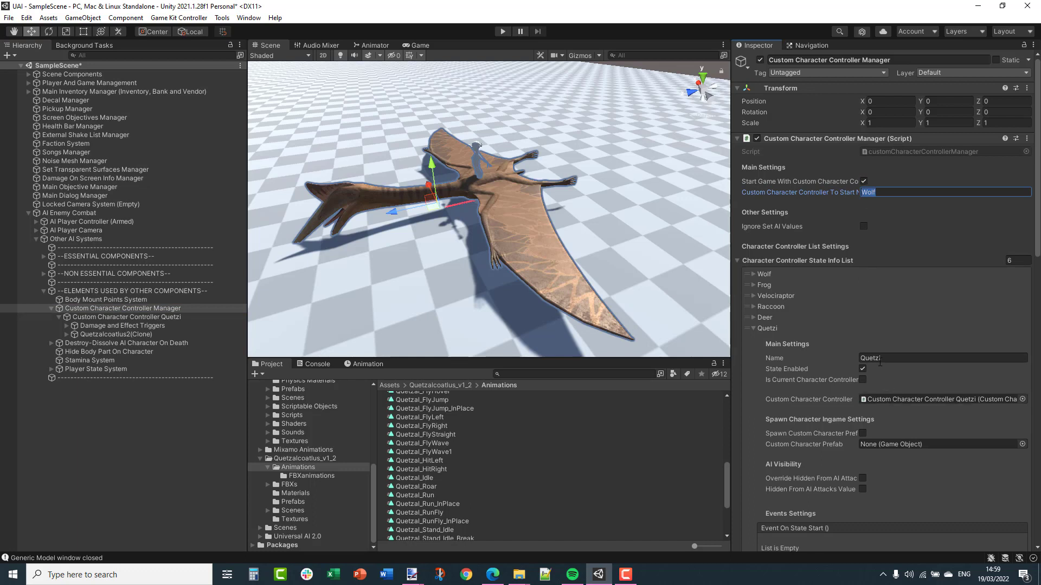
click(880, 359)
key(ctrl+c)
click(880, 192)
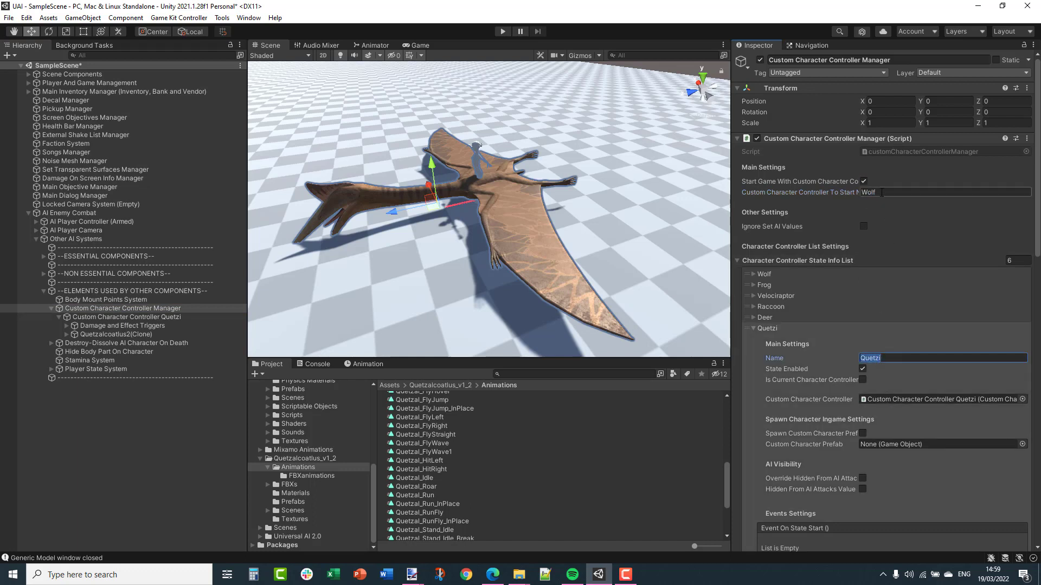
key(ctrl+v)
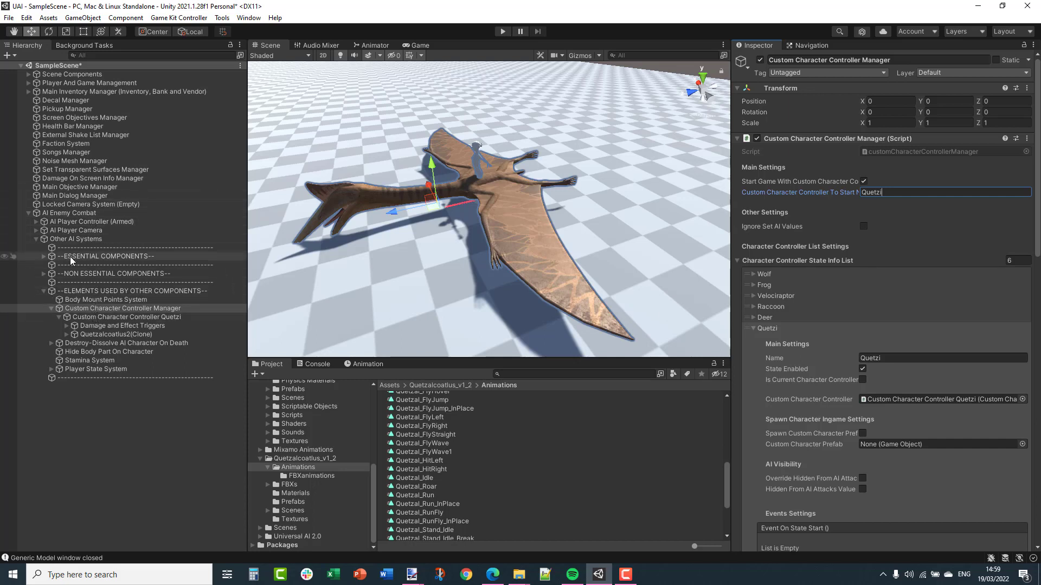
Show the Advanced settings of AI Player Controller (Armed)'s Player Controller script and display the extra character mesh list under Character Mesh Settings
click(36, 222)
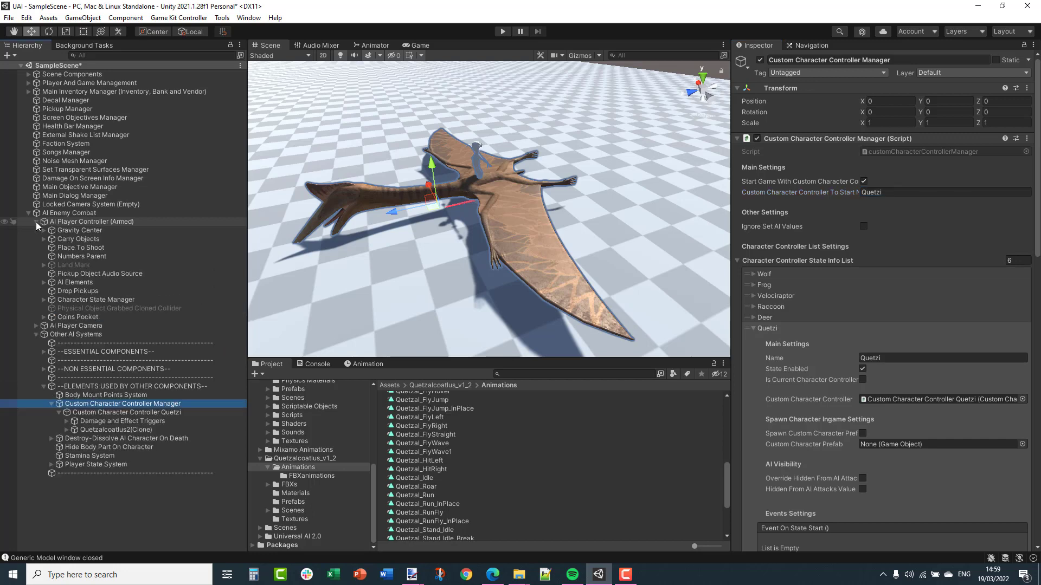
click(37, 222)
click(68, 223)
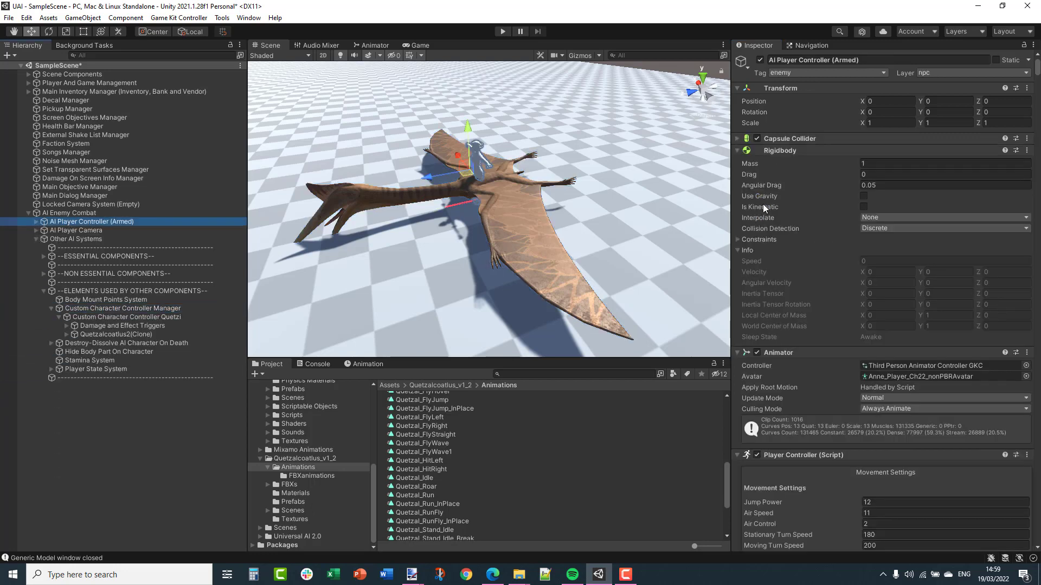
scroll(785, 376, down, 6)
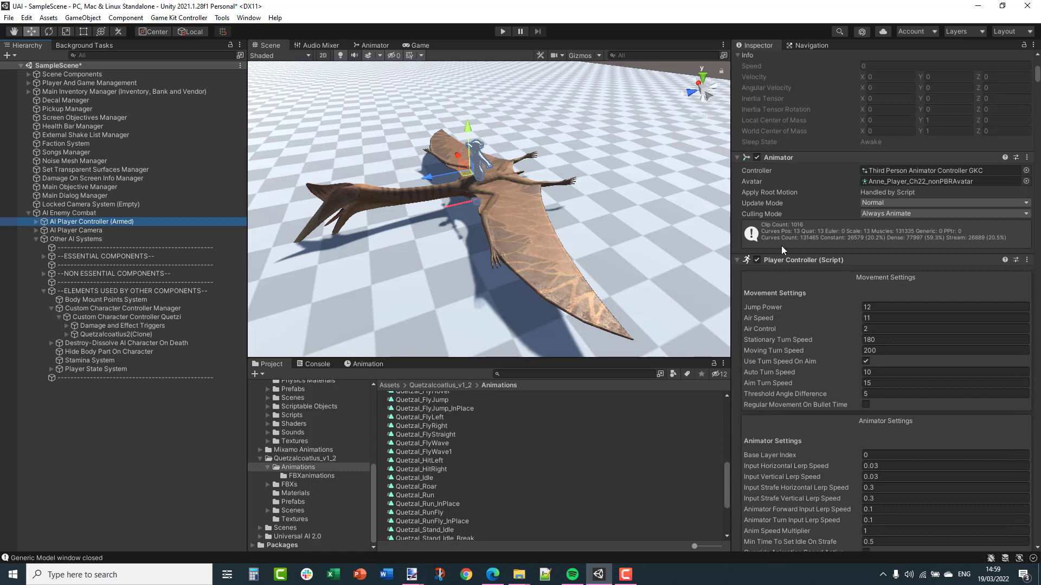
scroll(804, 260, down, 20)
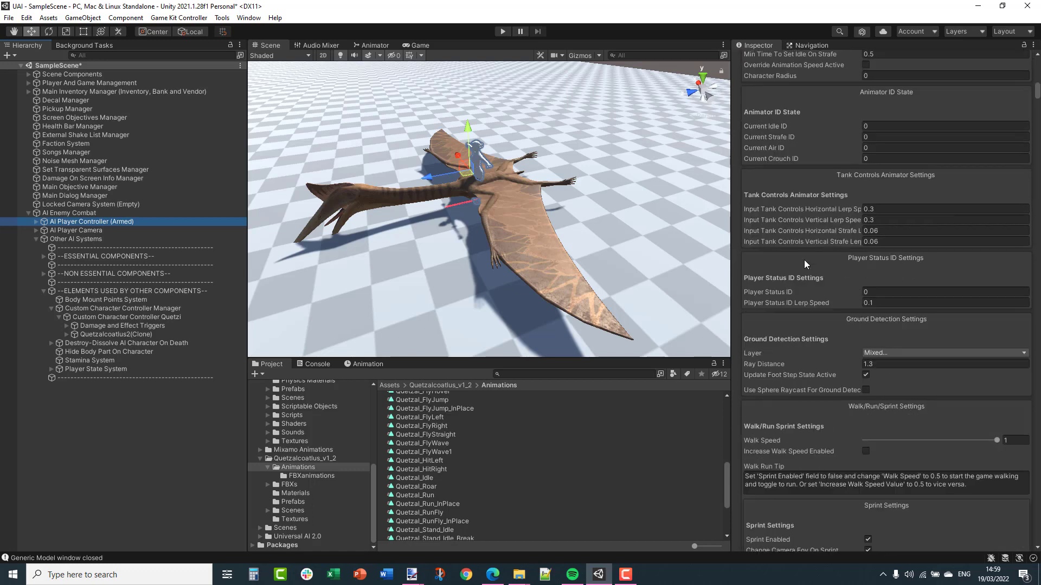
scroll(804, 259, down, 12)
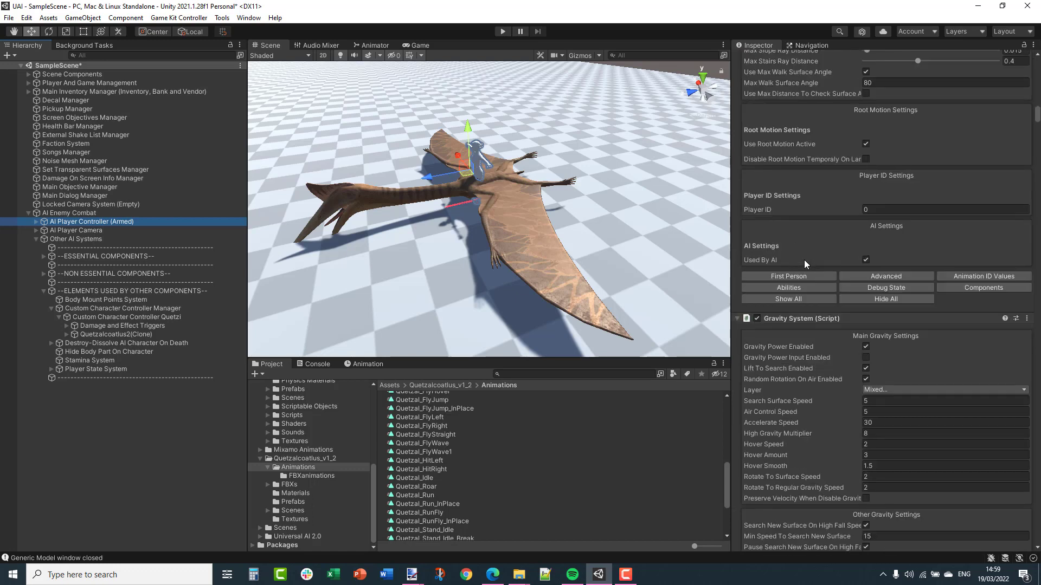
click(883, 277)
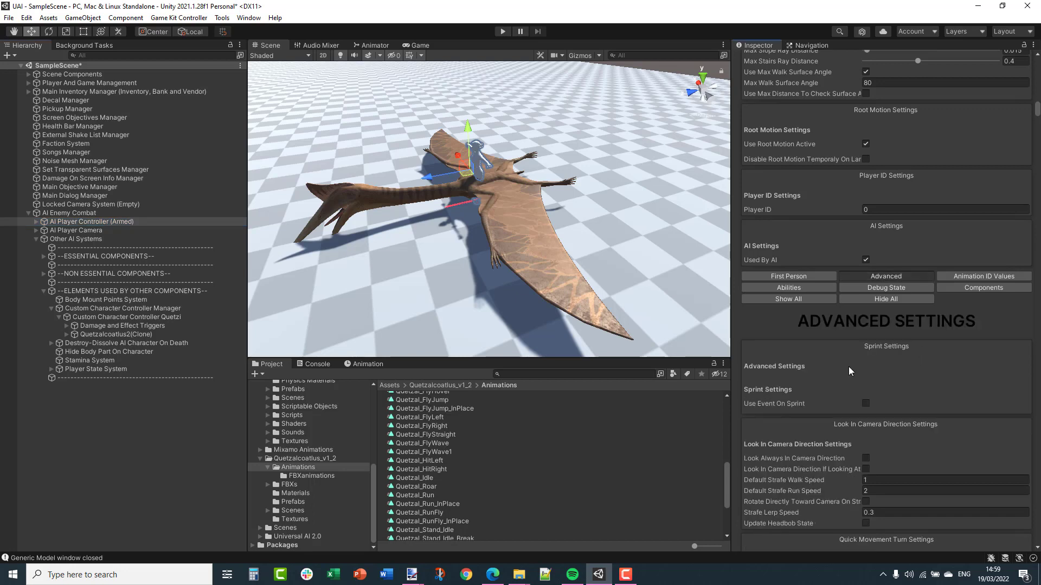
scroll(849, 369, down, 9)
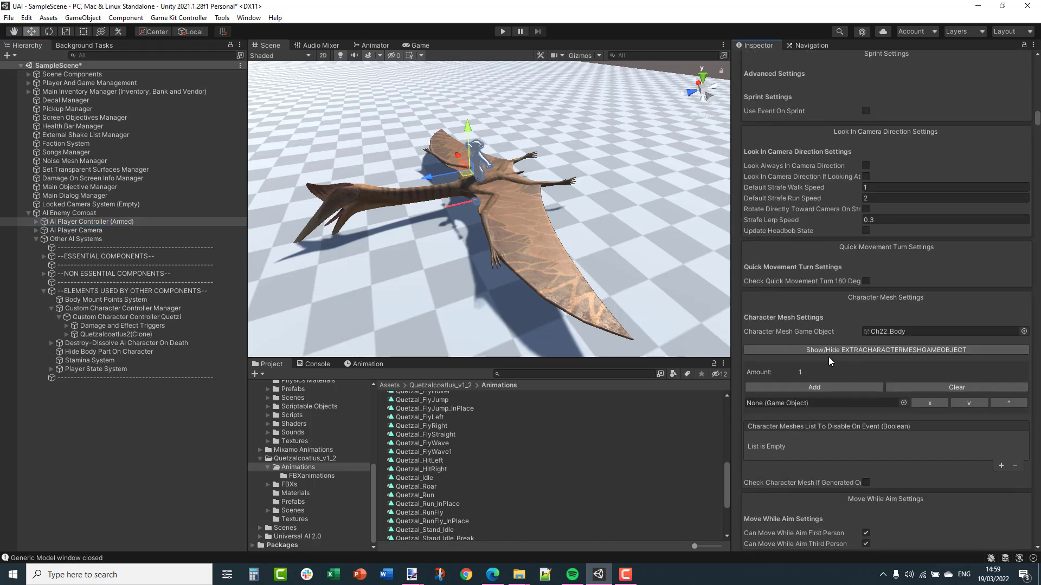
scroll(829, 356, down, 3)
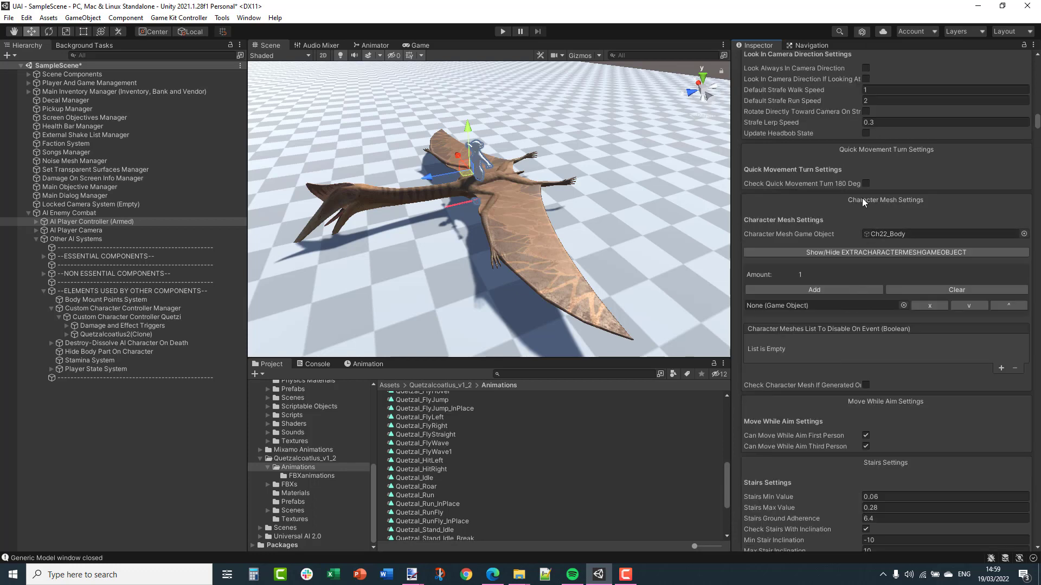
click(818, 254)
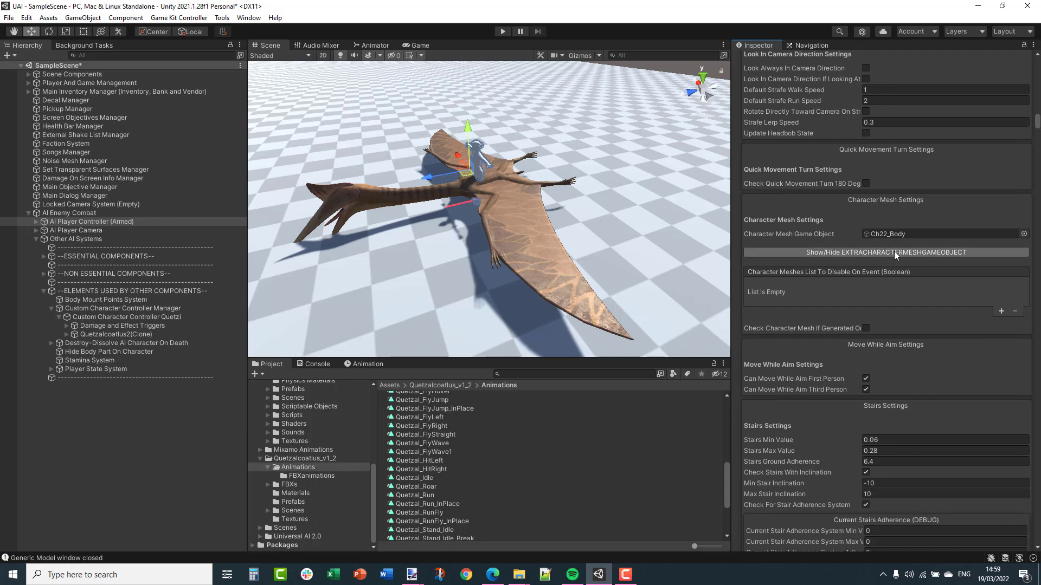
click(815, 249)
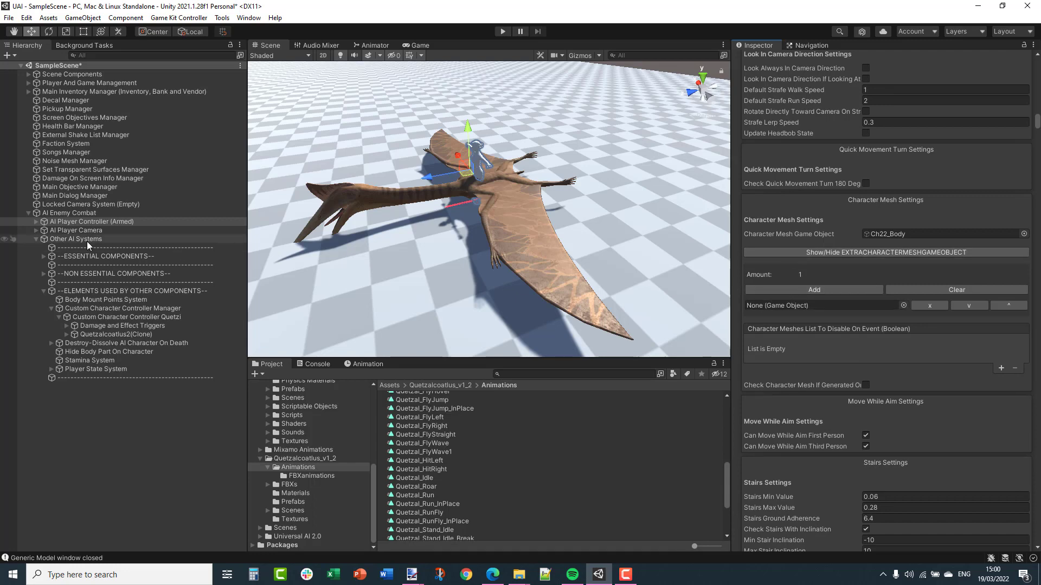
Assign Ch22_Body from the Anne_Player_Ch22_nonPBR model as the first extra character mesh, and add five more entries to the list
click(35, 222)
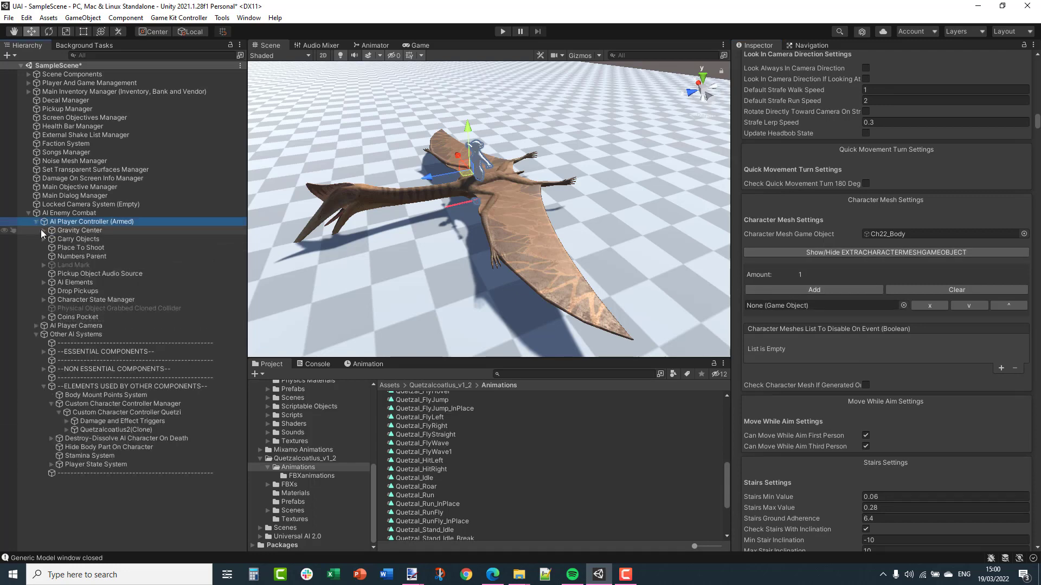
click(44, 230)
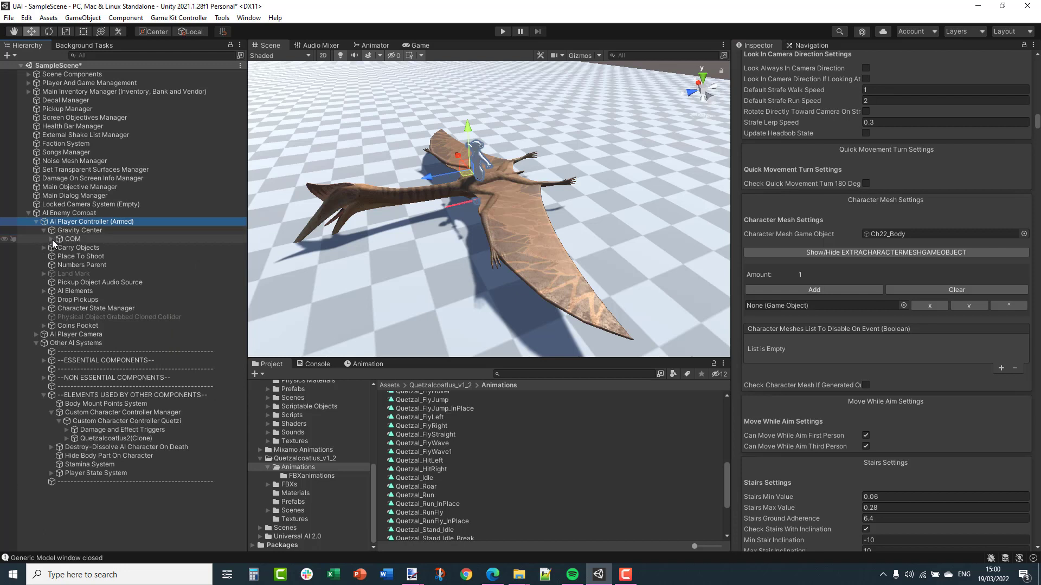
click(52, 240)
click(59, 247)
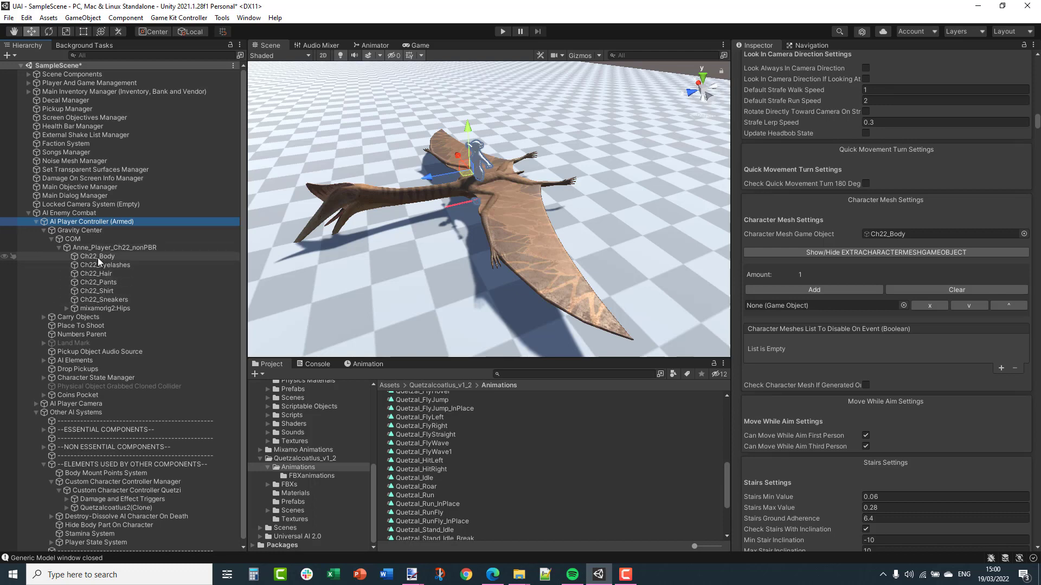
drag(96, 257, 792, 301)
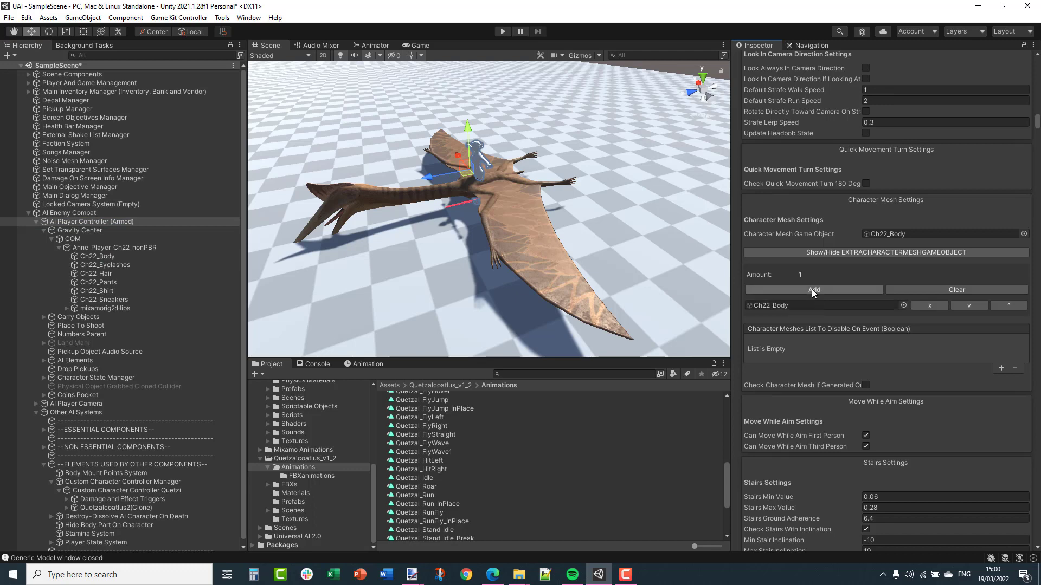
click(812, 288)
click(811, 288)
click(811, 289)
click(812, 288)
click(811, 289)
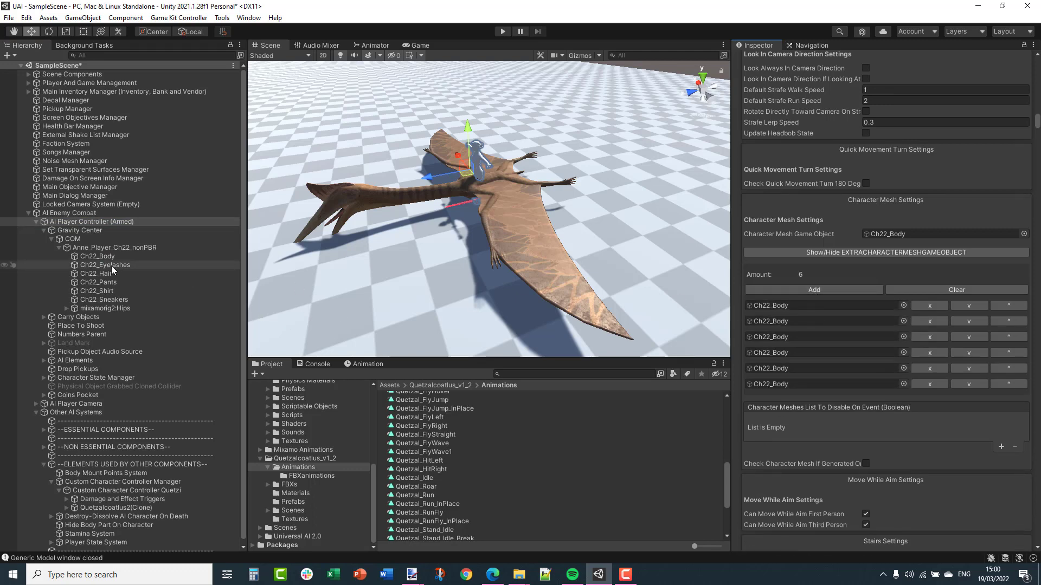
Fill the remaining extra character mesh entries with Ch22_Eyelashes, Ch22_Hair, Ch22_Pants, Ch22_Shirt and Ch22_Sneakers
drag(112, 266, 785, 320)
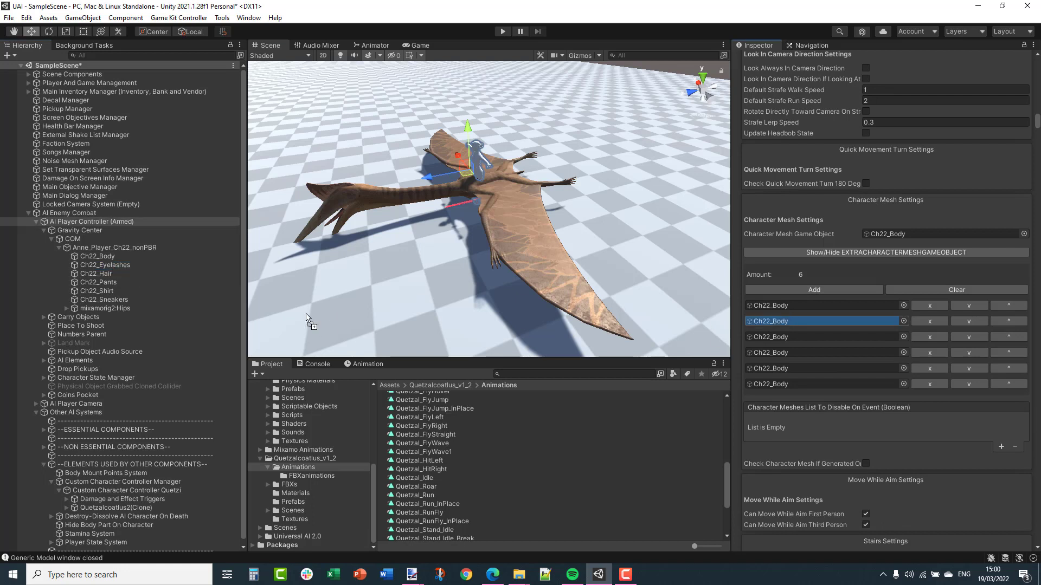
click(110, 275)
drag(111, 278, 794, 341)
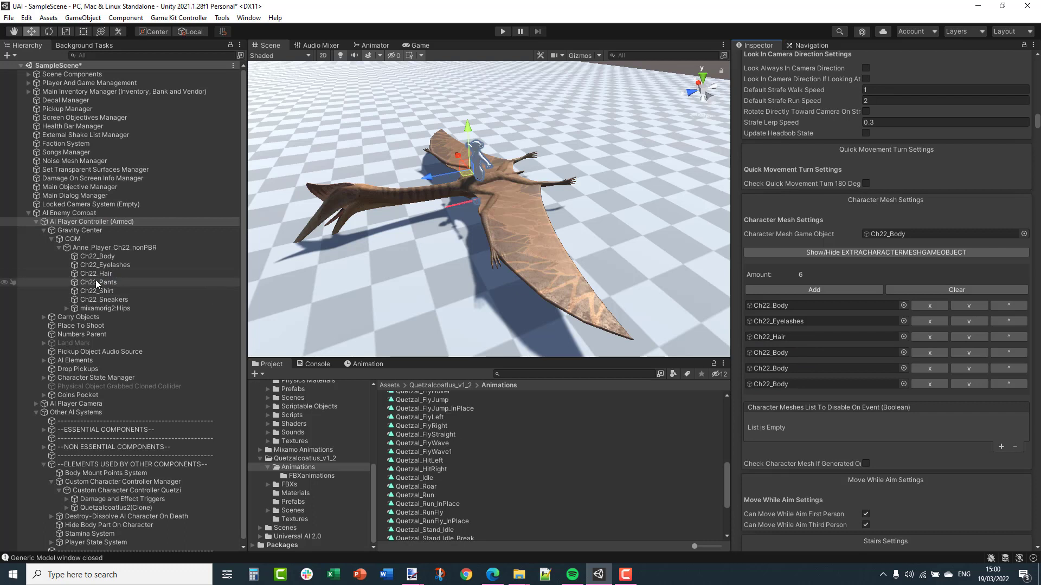
drag(96, 282, 782, 355)
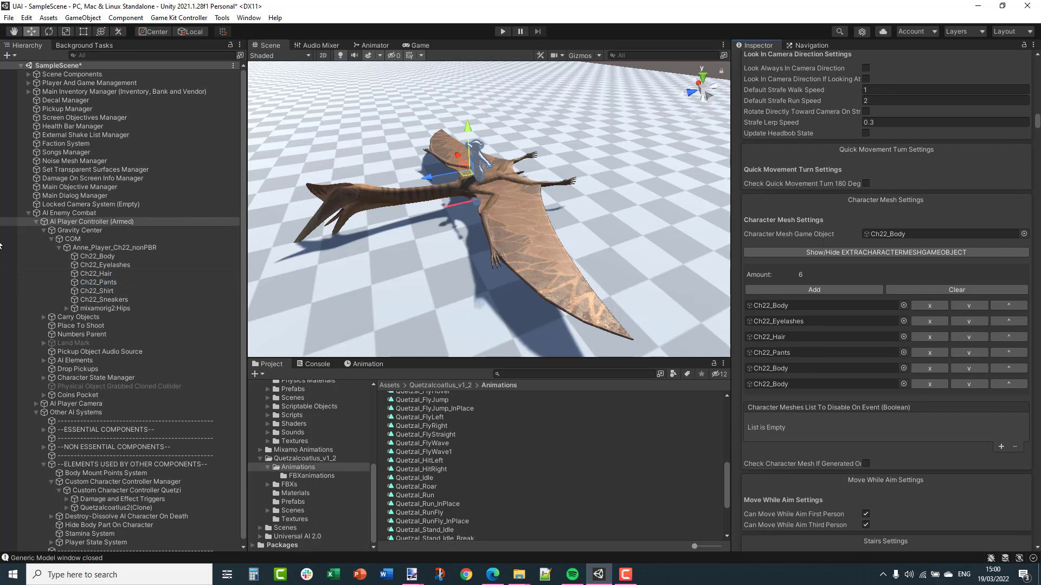
click(93, 291)
drag(93, 295, 805, 369)
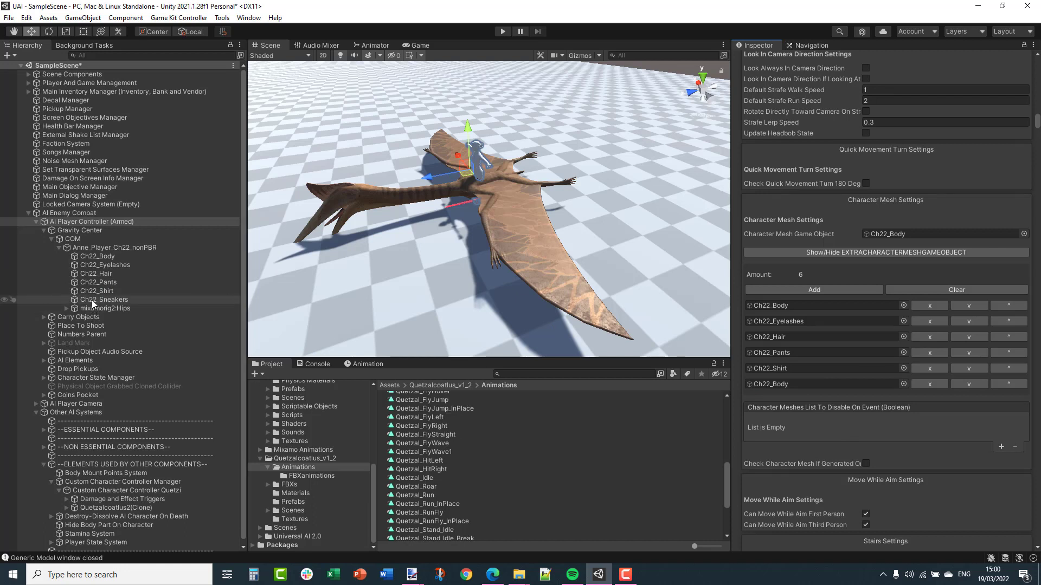
drag(92, 300, 816, 382)
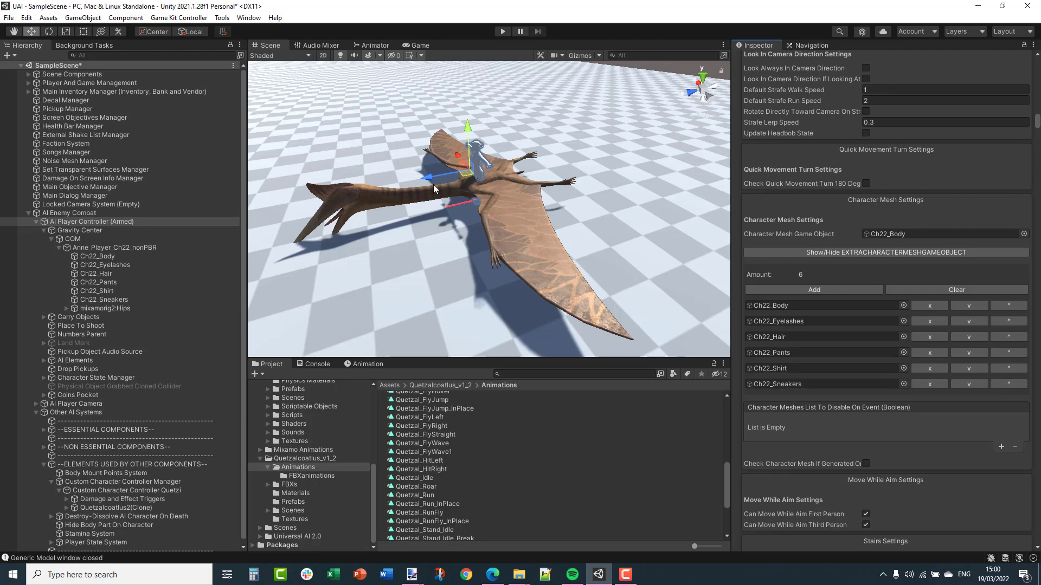
Assign QetzalPelvis as the Pelvis bone in the Generic Ragdoll Builder of Custom Character Controller Quetzi
scroll(576, 239, down, 2)
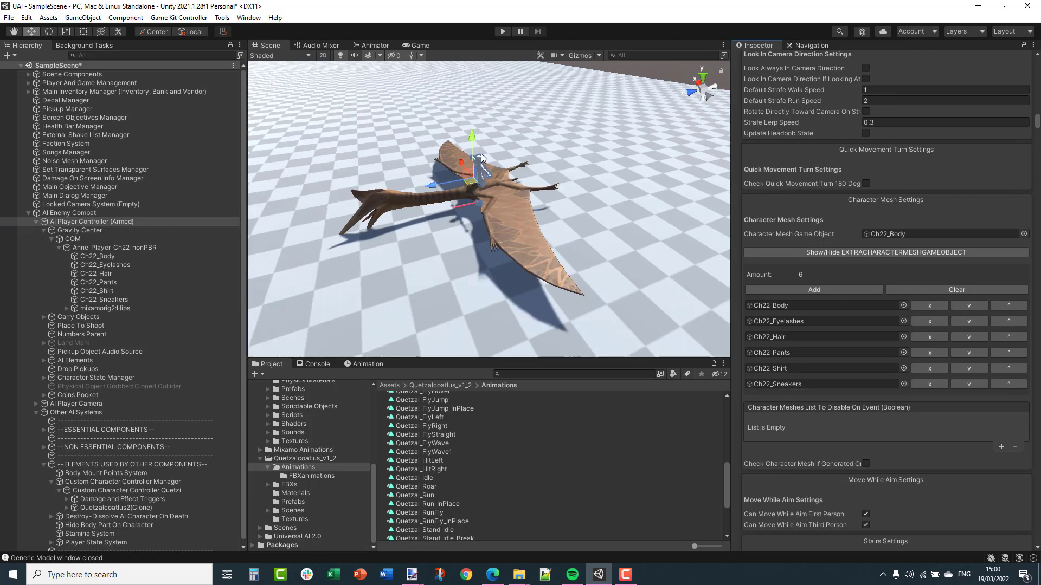
scroll(436, 211, down, 3)
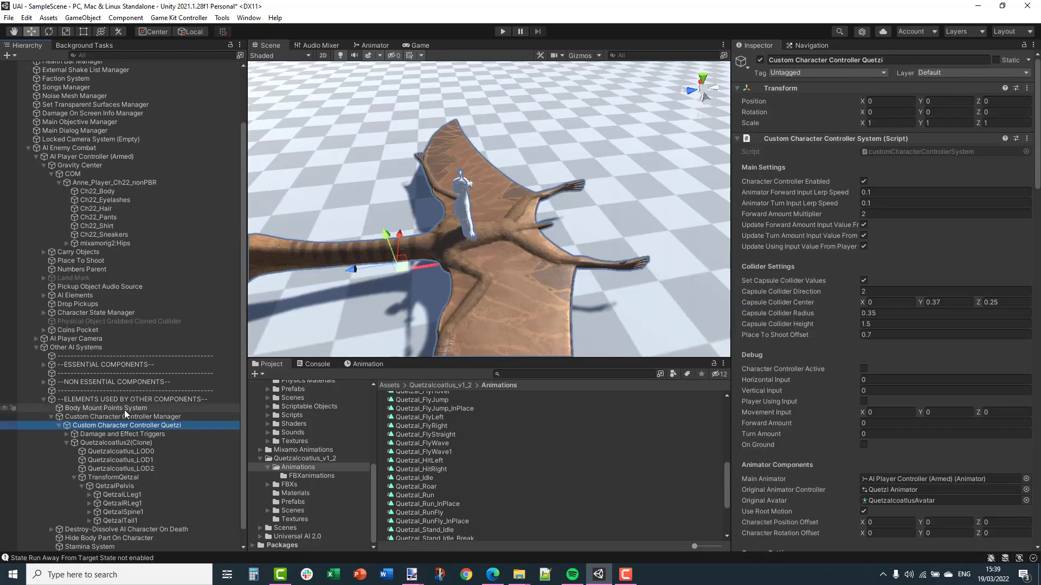
scroll(125, 409, up, 3)
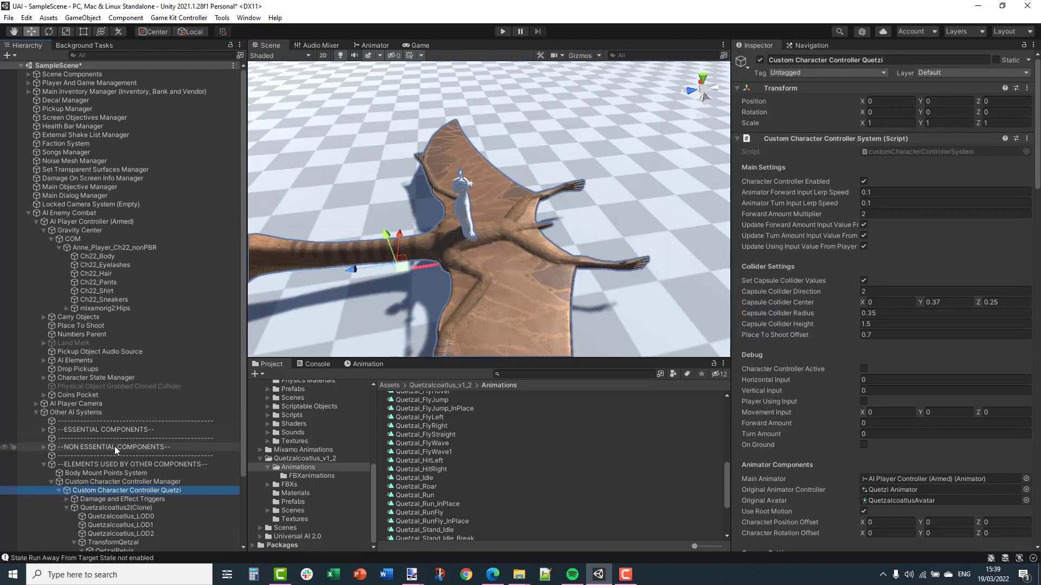
scroll(109, 458, down, 2)
scroll(109, 458, down, 3)
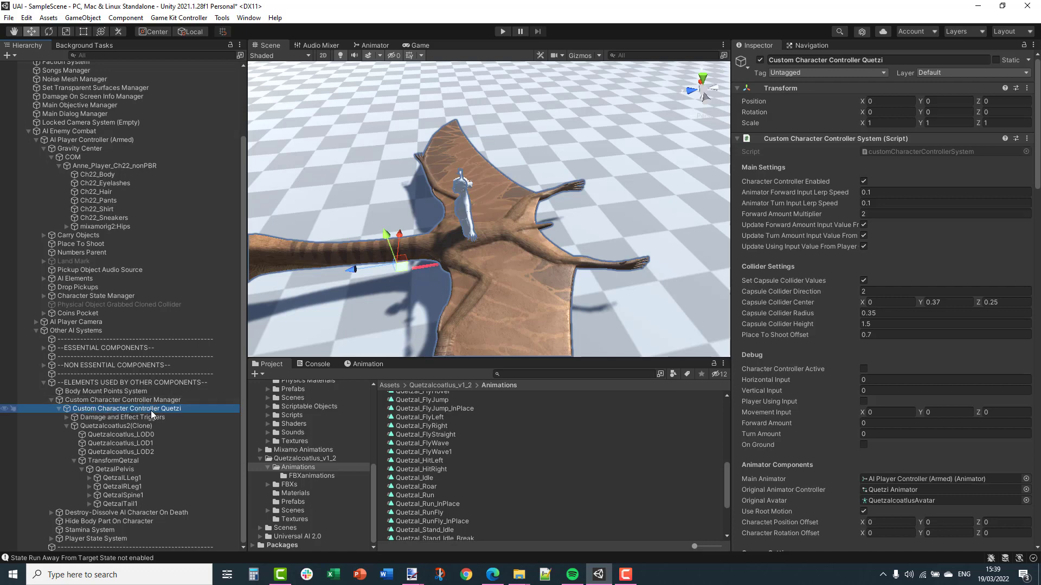
scroll(852, 354, down, 3)
scroll(844, 352, down, 20)
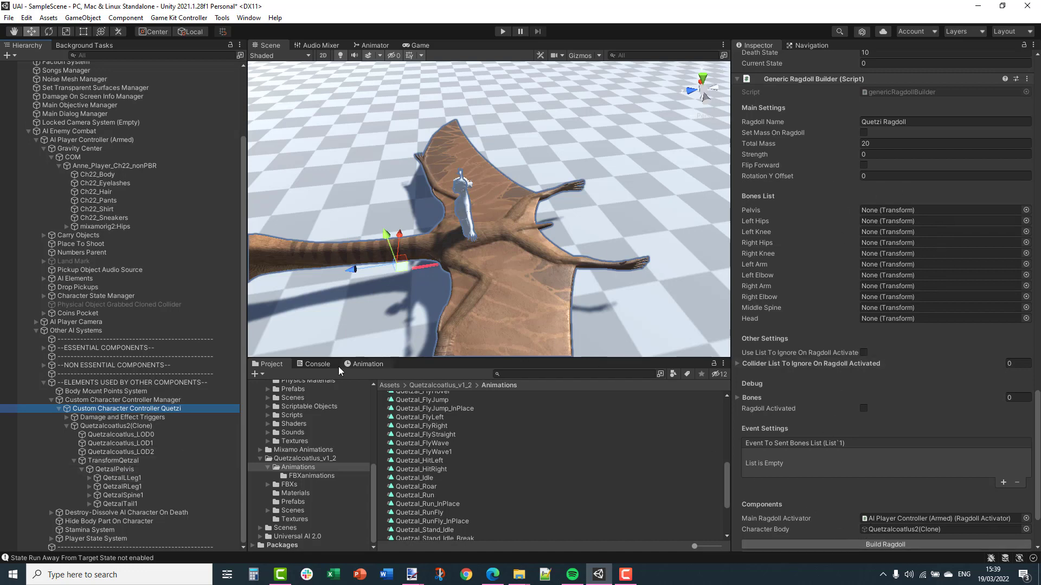
drag(109, 470, 890, 210)
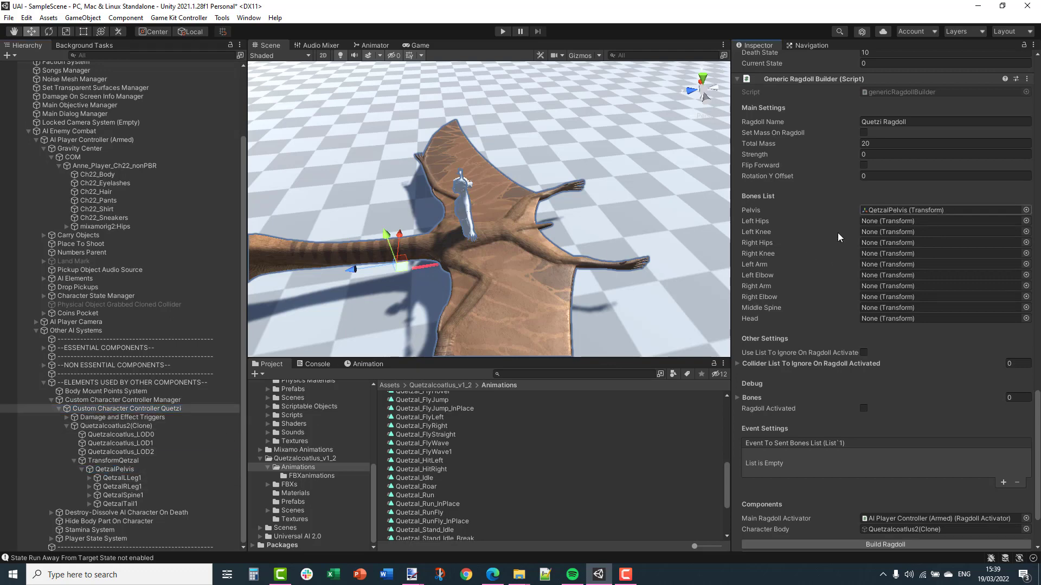
Assign QetzalLLeg1 and QetzalLLeg2 as the ragdoll's left hips and knee, and QetzalRLeg1 and QetzalRLeg2 as its right hips and knee
click(90, 487)
click(89, 478)
click(89, 477)
click(89, 486)
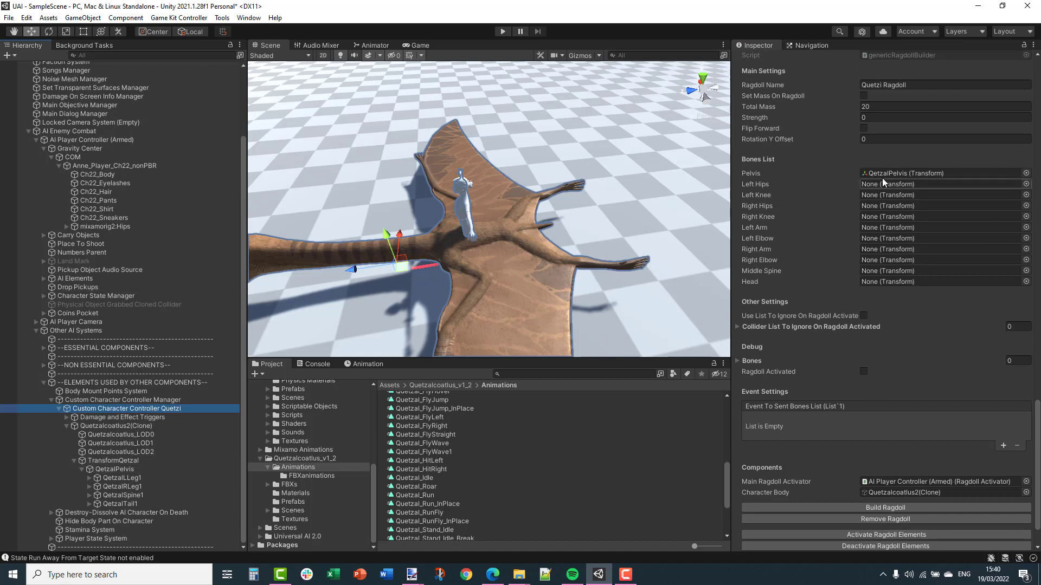
drag(120, 478, 867, 186)
click(90, 478)
drag(122, 486, 885, 195)
click(90, 477)
drag(124, 486, 890, 218)
click(89, 486)
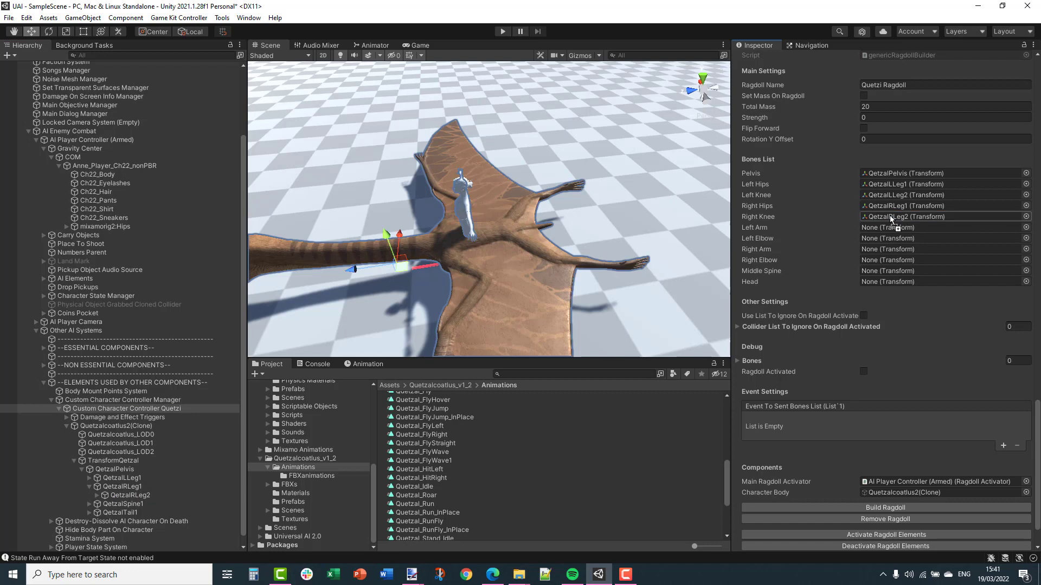
click(89, 486)
Assign QetzalLArmCollarbone and QetzalLArm1 as the ragdoll's left arm and elbow, and QetzalRArmCollarbone and QetzalRArm1 as its right arm and elbow
click(89, 495)
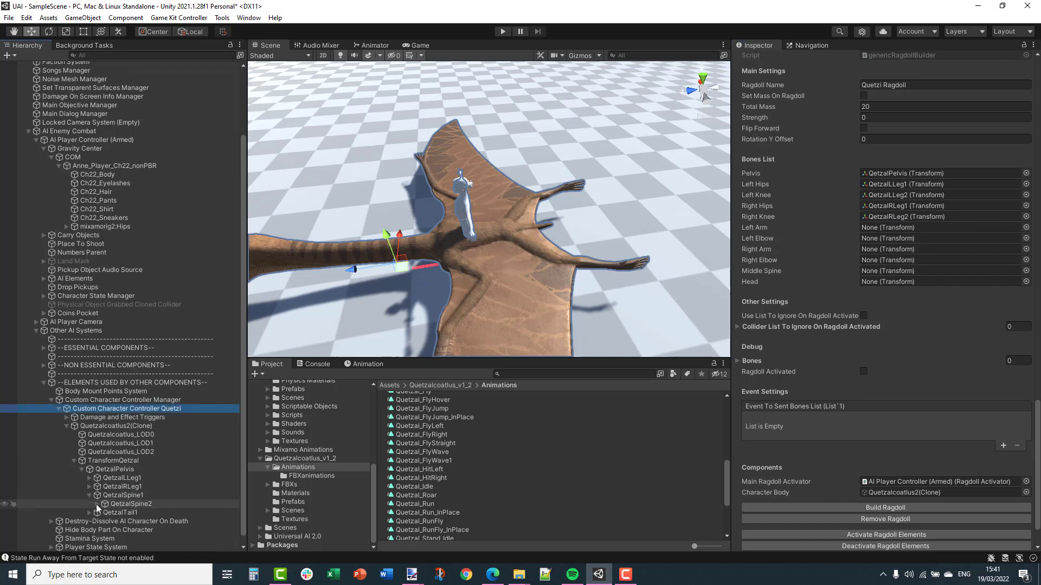
click(97, 503)
scroll(100, 504, down, 2)
click(104, 469)
drag(157, 478, 868, 251)
click(112, 496)
click(112, 479)
drag(146, 488, 882, 240)
drag(152, 512, 878, 260)
scroll(116, 444, down, 1)
Assign QetzalSpine1 as the ragdoll's Middle Spine bone and QetzalHead as its Head bone
click(116, 436)
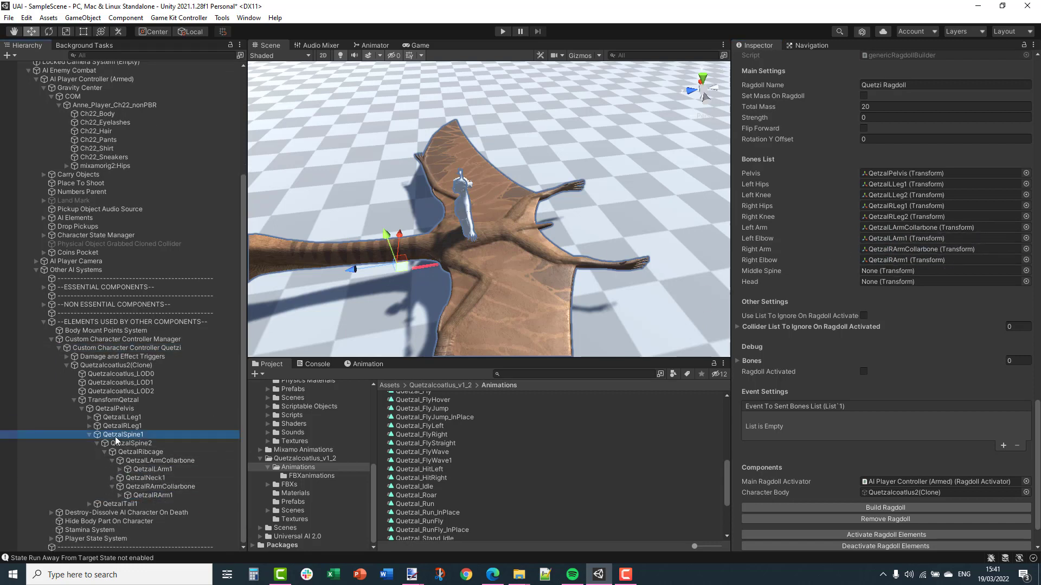
drag(116, 440, 889, 270)
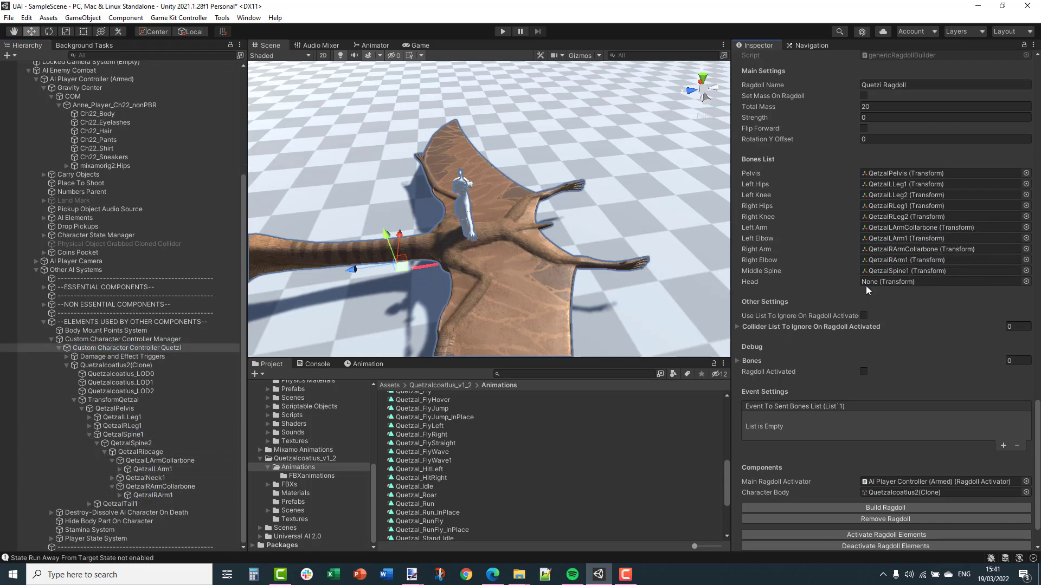
click(112, 478)
click(120, 486)
click(127, 495)
click(135, 504)
drag(174, 512, 893, 282)
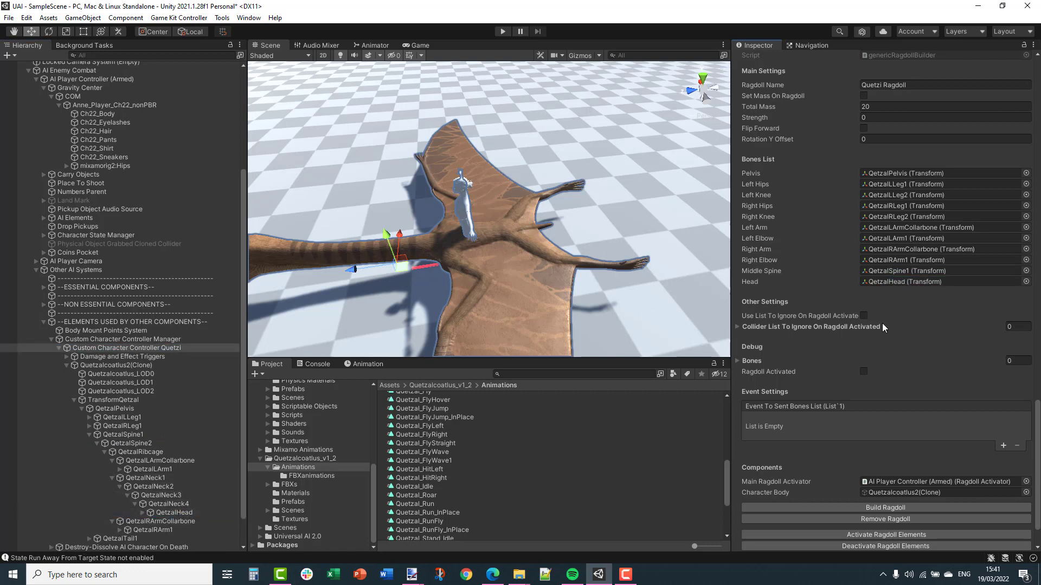
Build the ragdoll from the assigned bones and toggle the gizmos in the Scene view
click(896, 507)
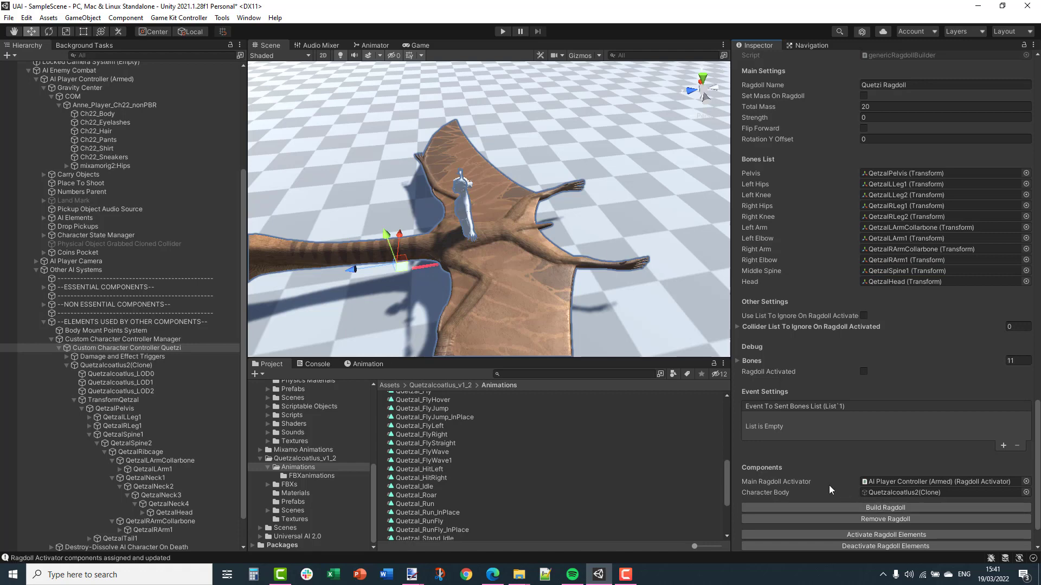
click(581, 56)
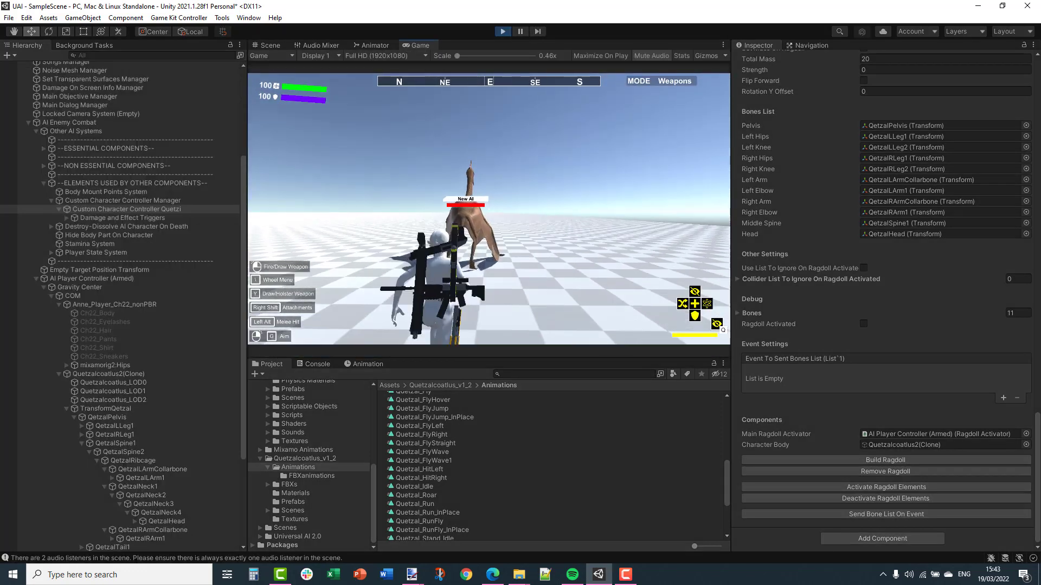
Test the Quetzalcoatlus enemy in play mode by repeatedly shooting it with the Plasma Cutter
click(488, 208)
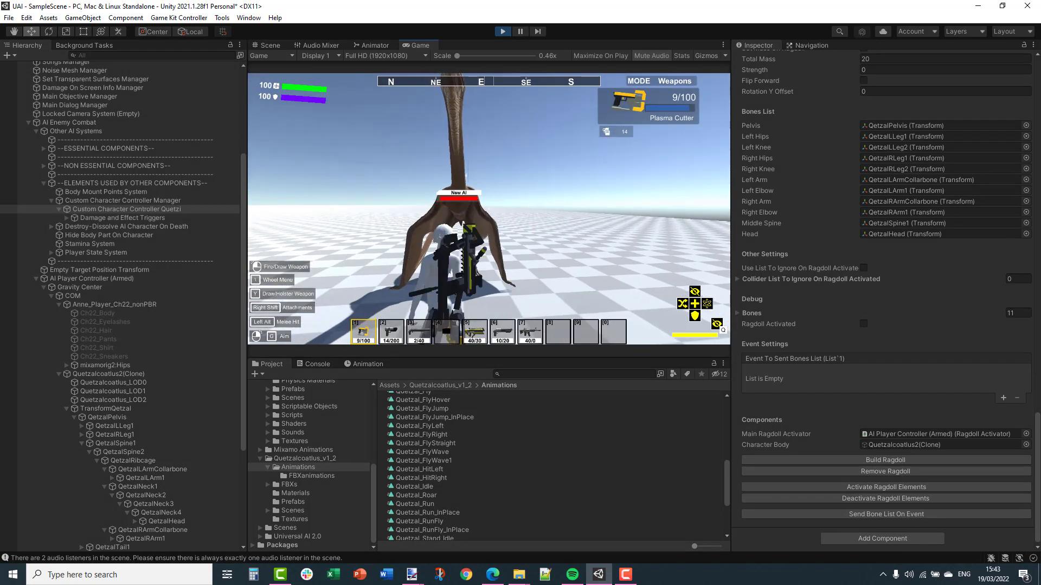
click(488, 208)
click(489, 208)
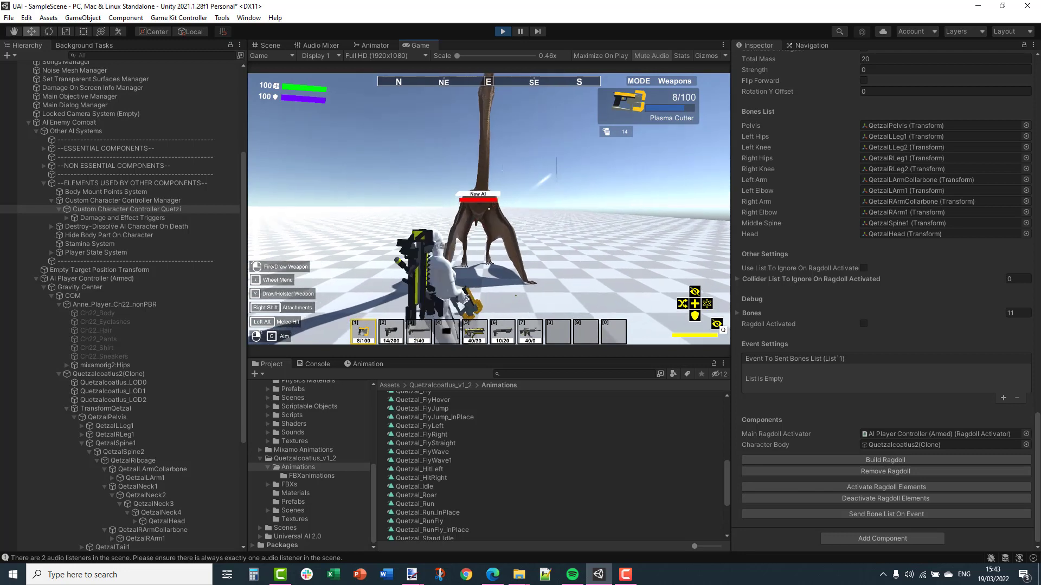
click(488, 208)
click(489, 208)
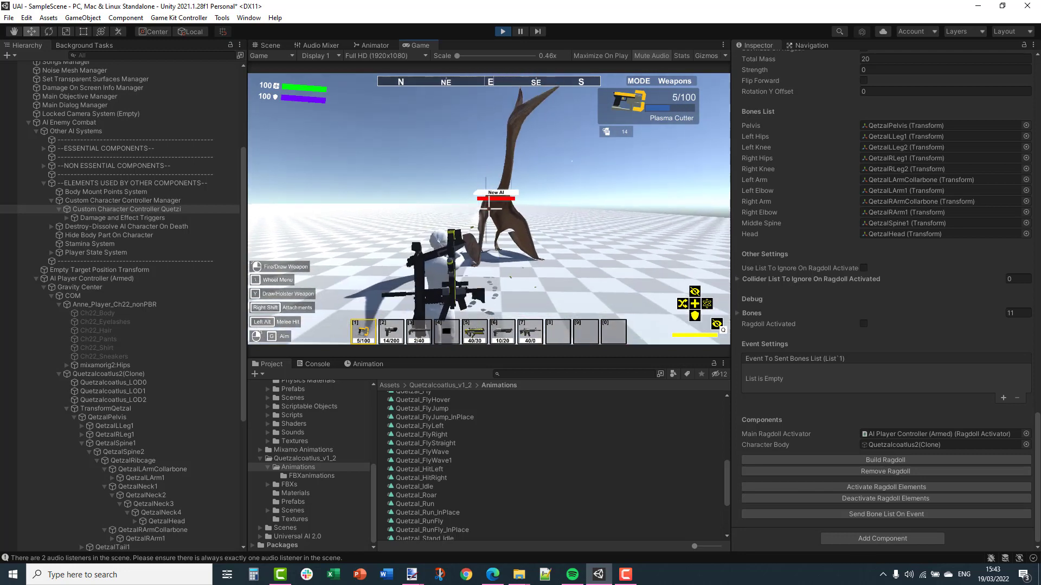
click(489, 209)
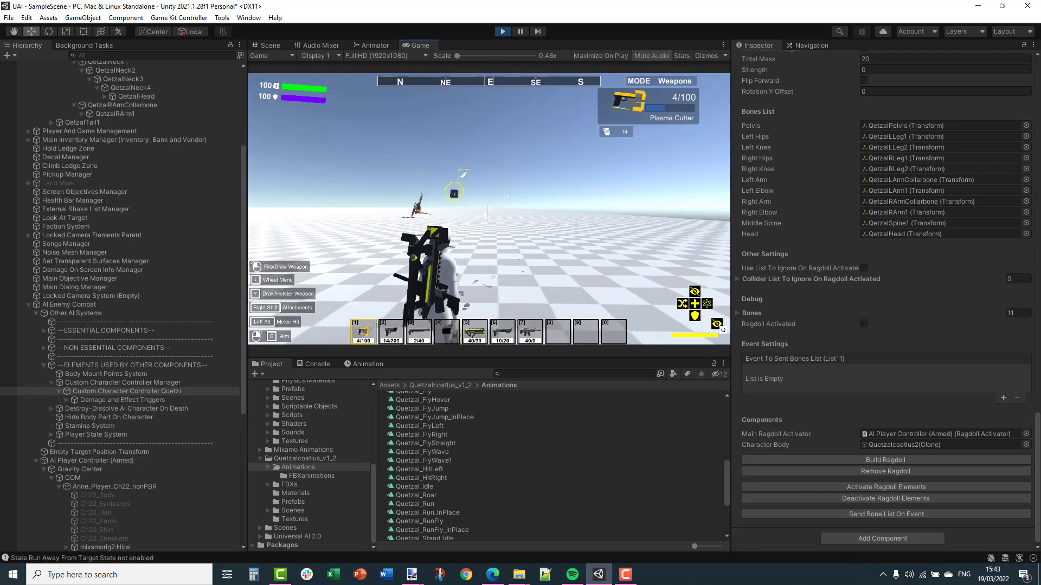